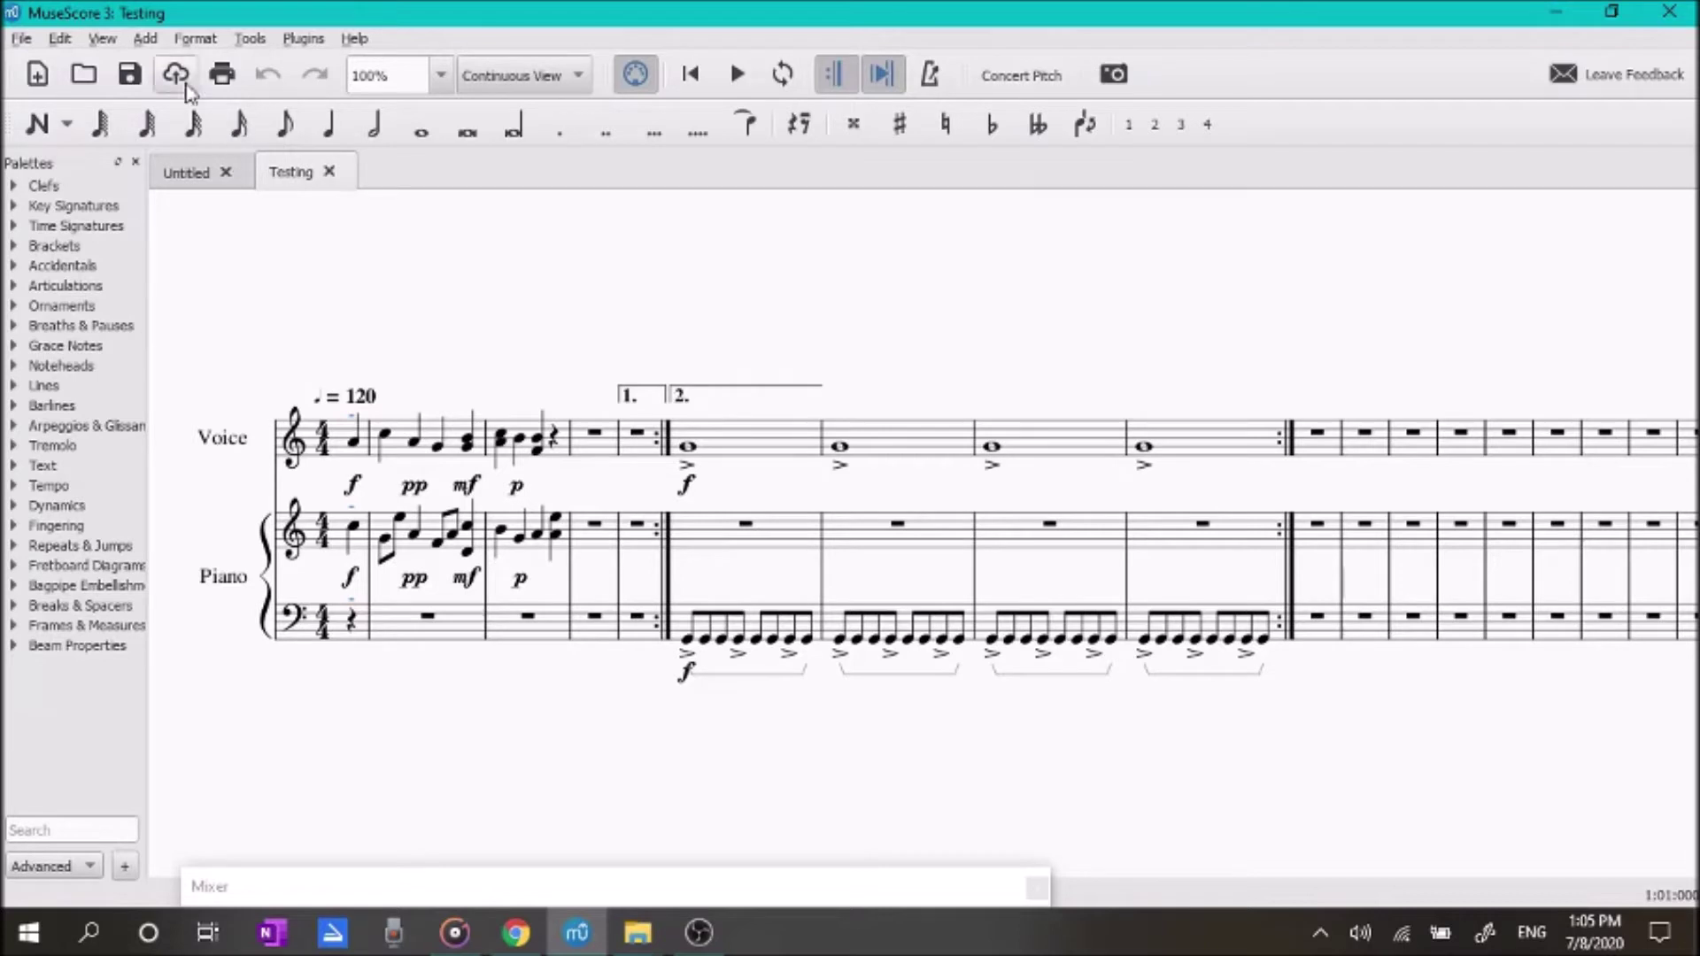
Step: Open the View menu to see which panels can be shown beside the Testing score
{"action": "left_click", "coordinate": [104, 40]}
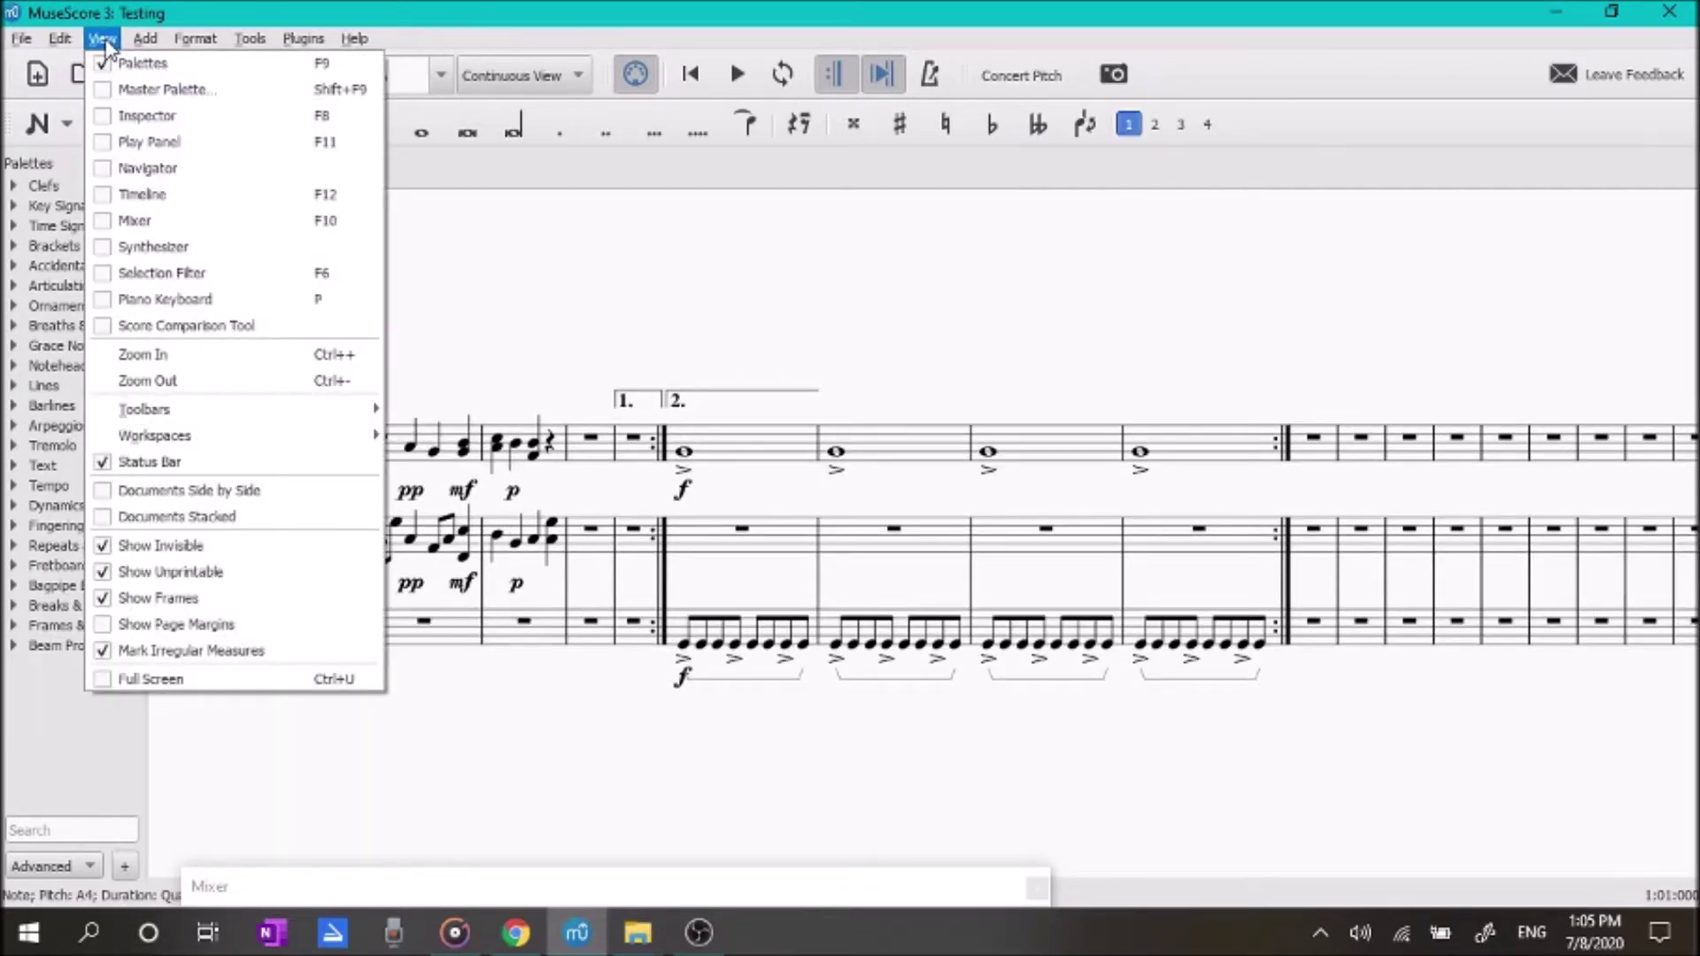
Step: Show the Mixer floating over the score and select the Voice channel
{"action": "left_click", "coordinate": [135, 220]}
{"action": "left_click_drag", "start_coordinate": [645, 884], "coordinate": [1092, 147]}
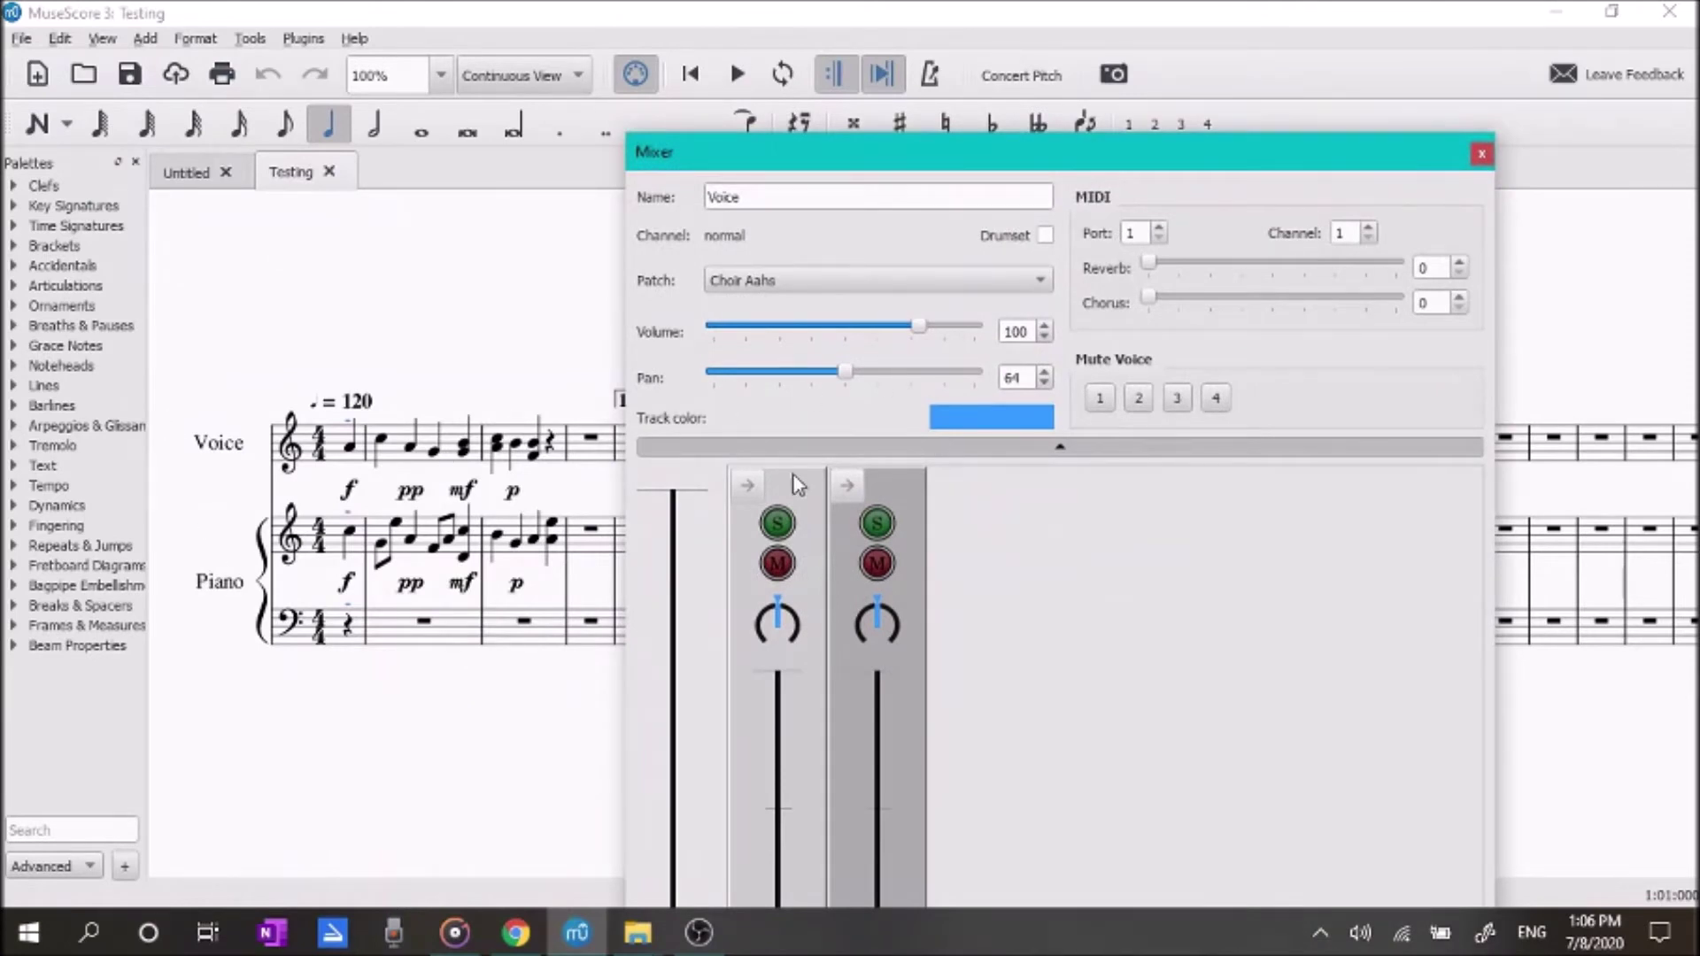
{"action": "left_click", "coordinate": [910, 492]}
{"action": "left_click", "coordinate": [799, 546]}
{"action": "left_click", "coordinate": [907, 502]}
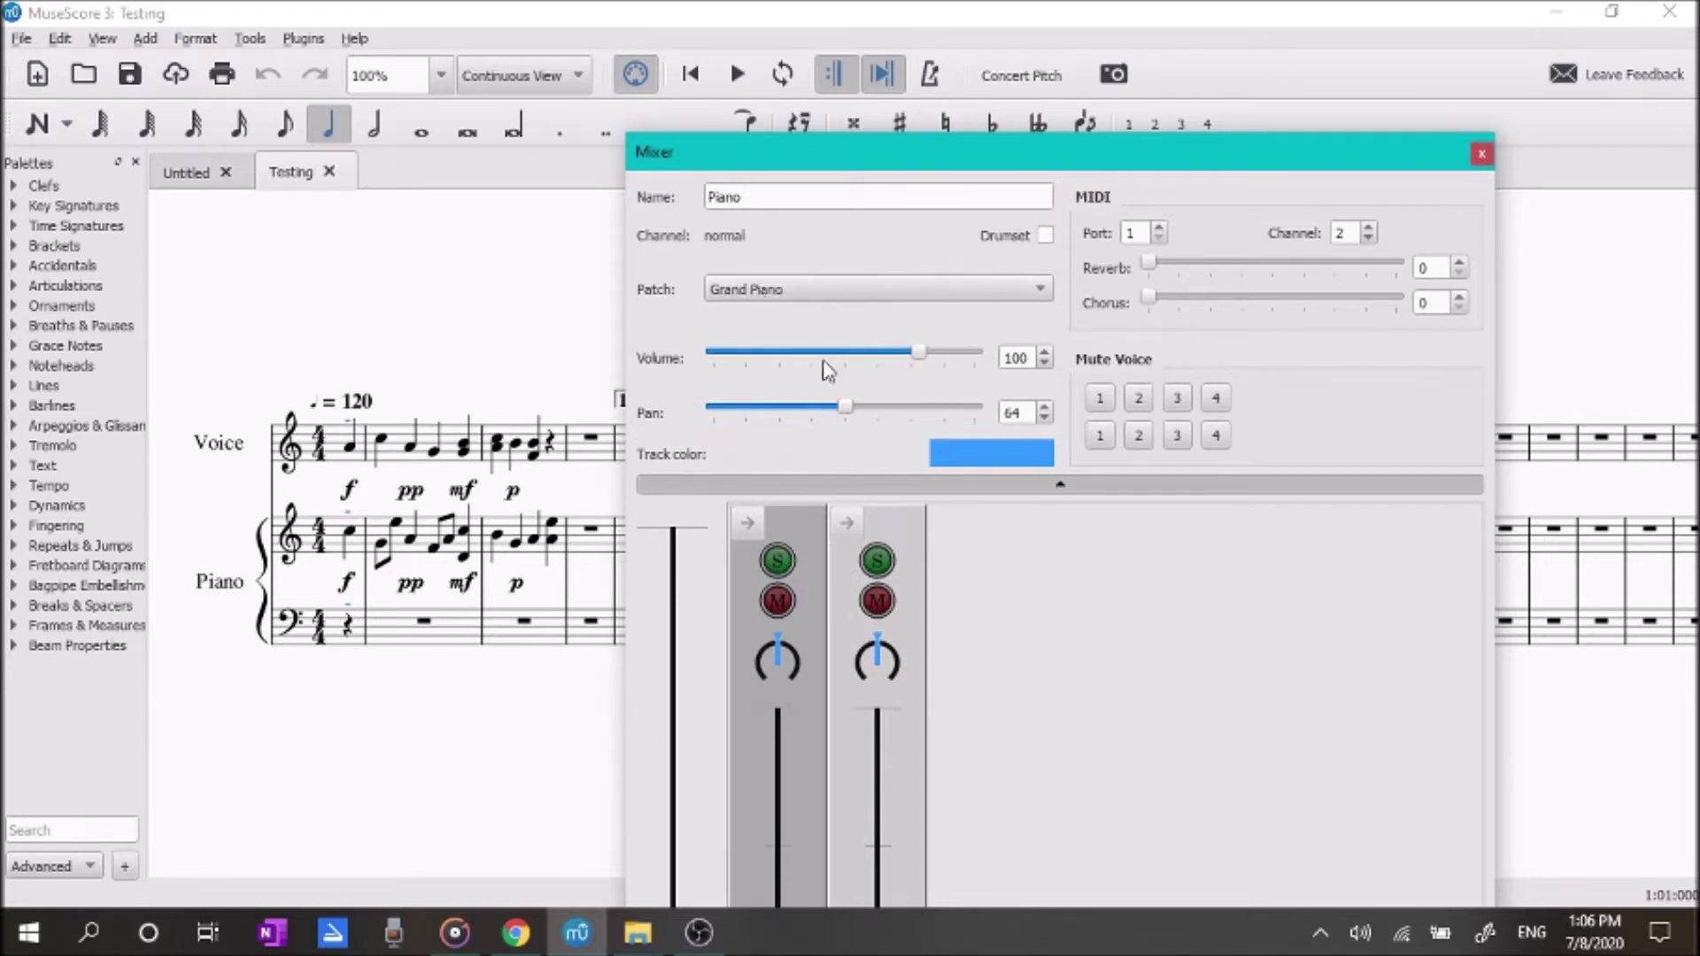
{"action": "left_click", "coordinate": [809, 529]}
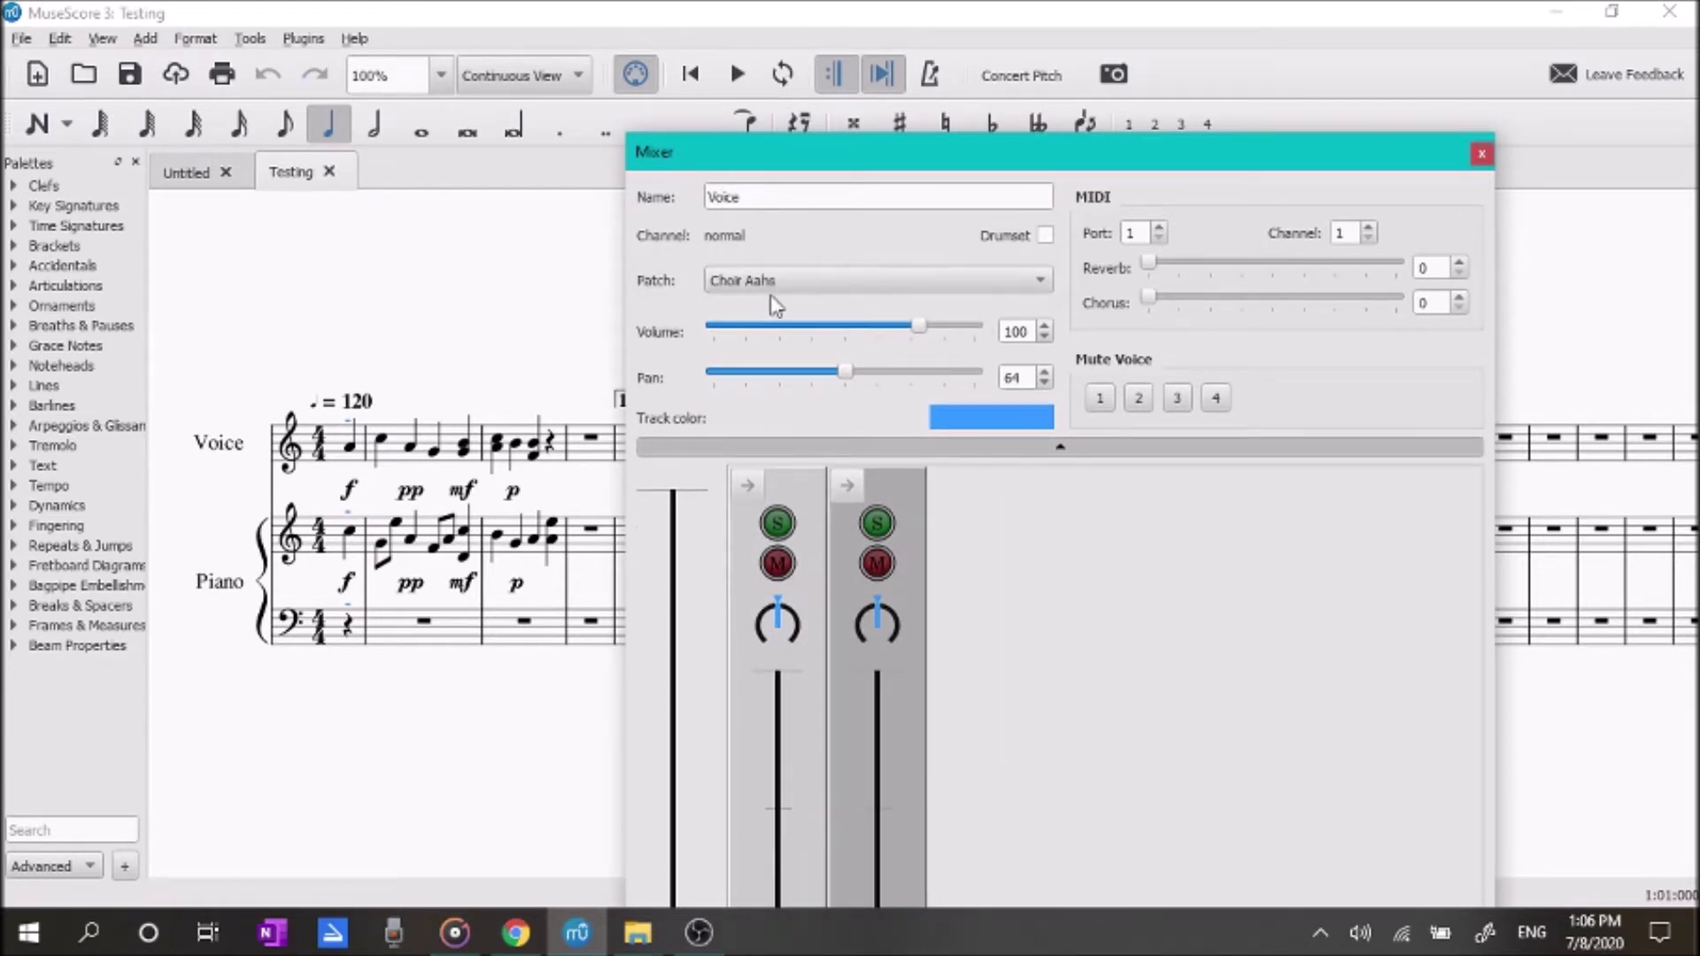
Step: Change the Voice channel's patch from Choir Aahs to Violin
{"action": "left_click", "coordinate": [821, 287]}
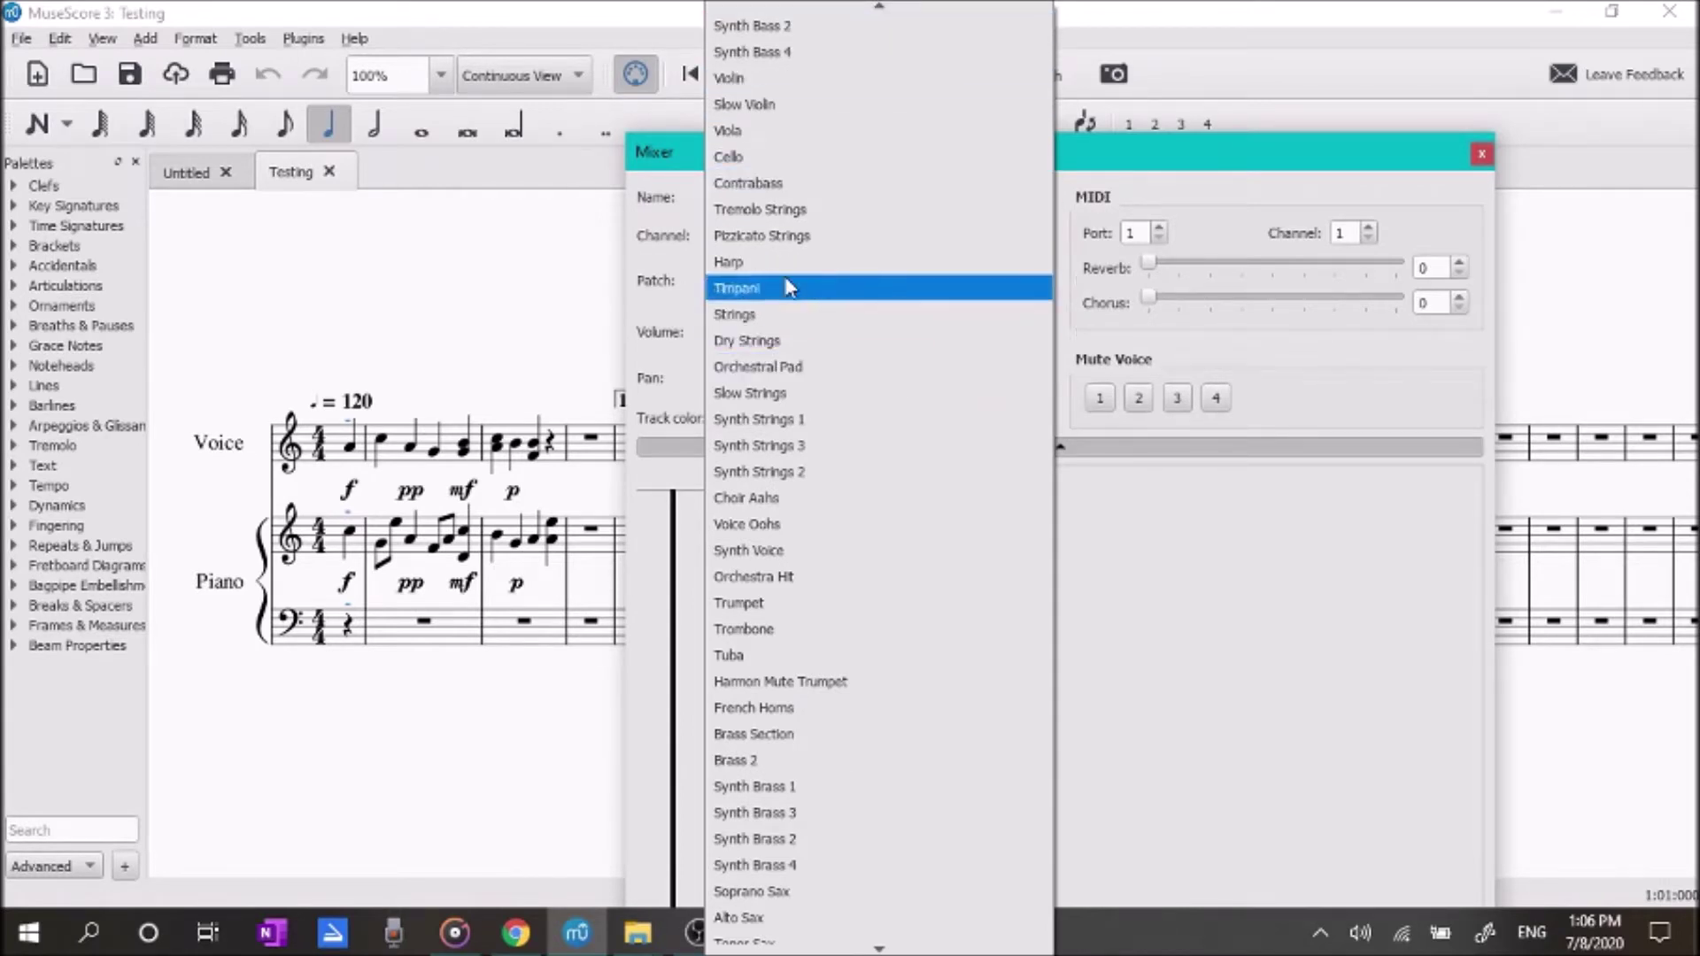
{"action": "key", "text": "Escape"}
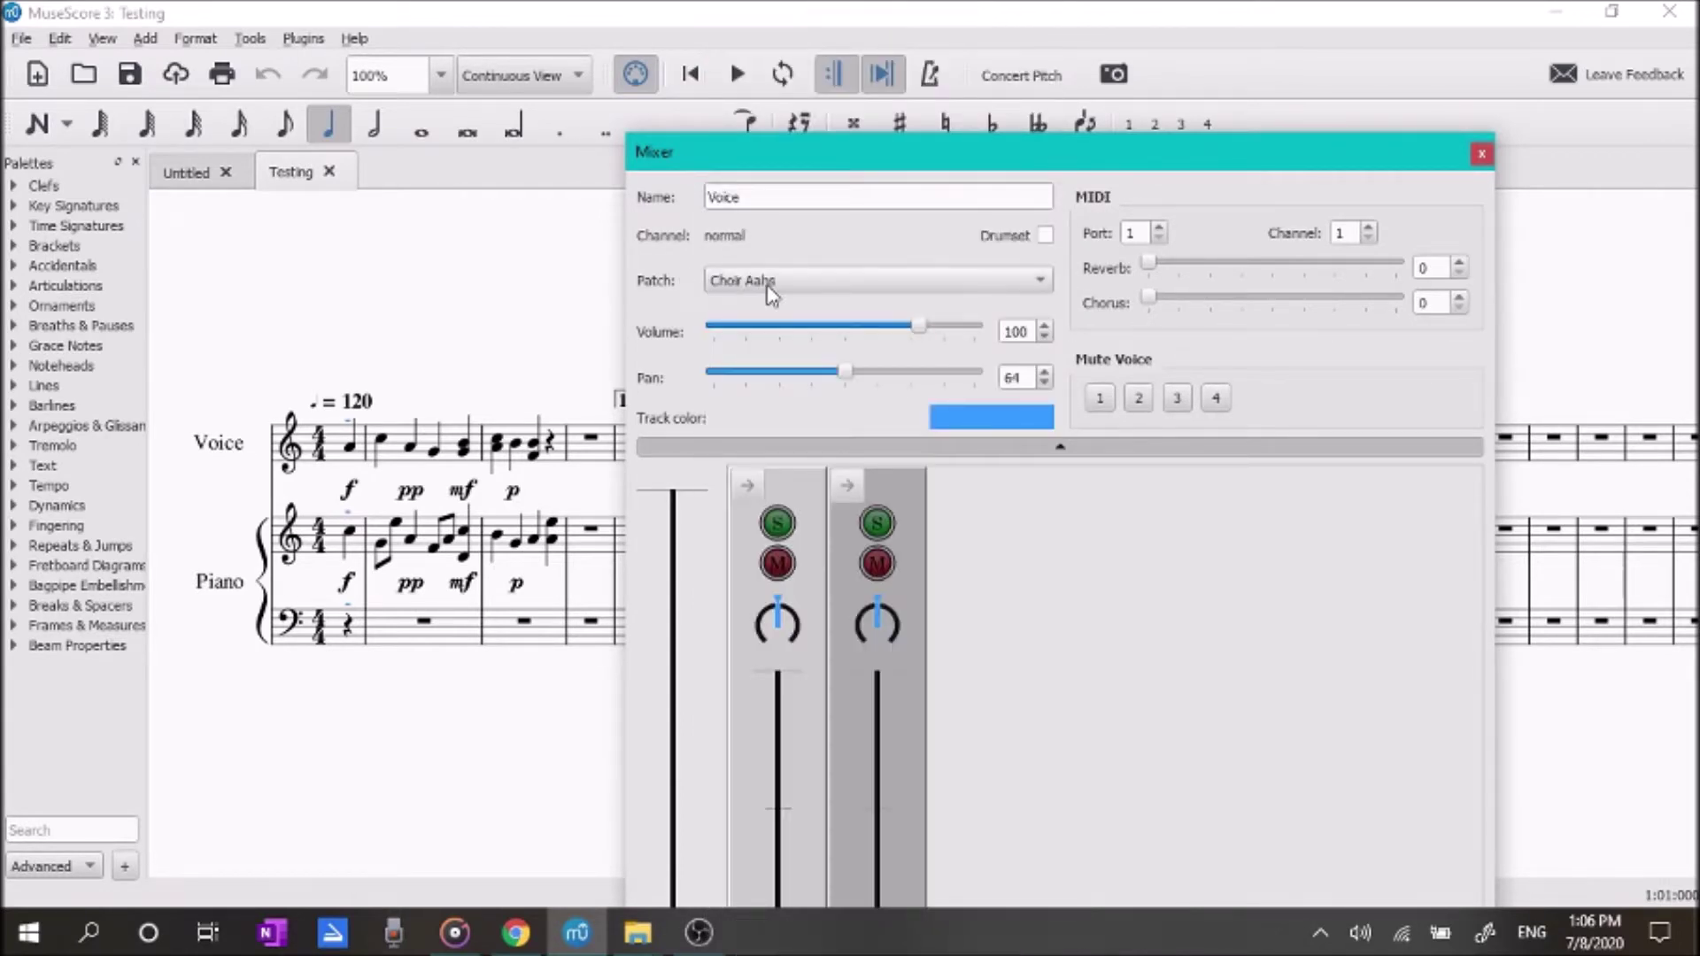
{"action": "left_click", "coordinate": [1042, 285]}
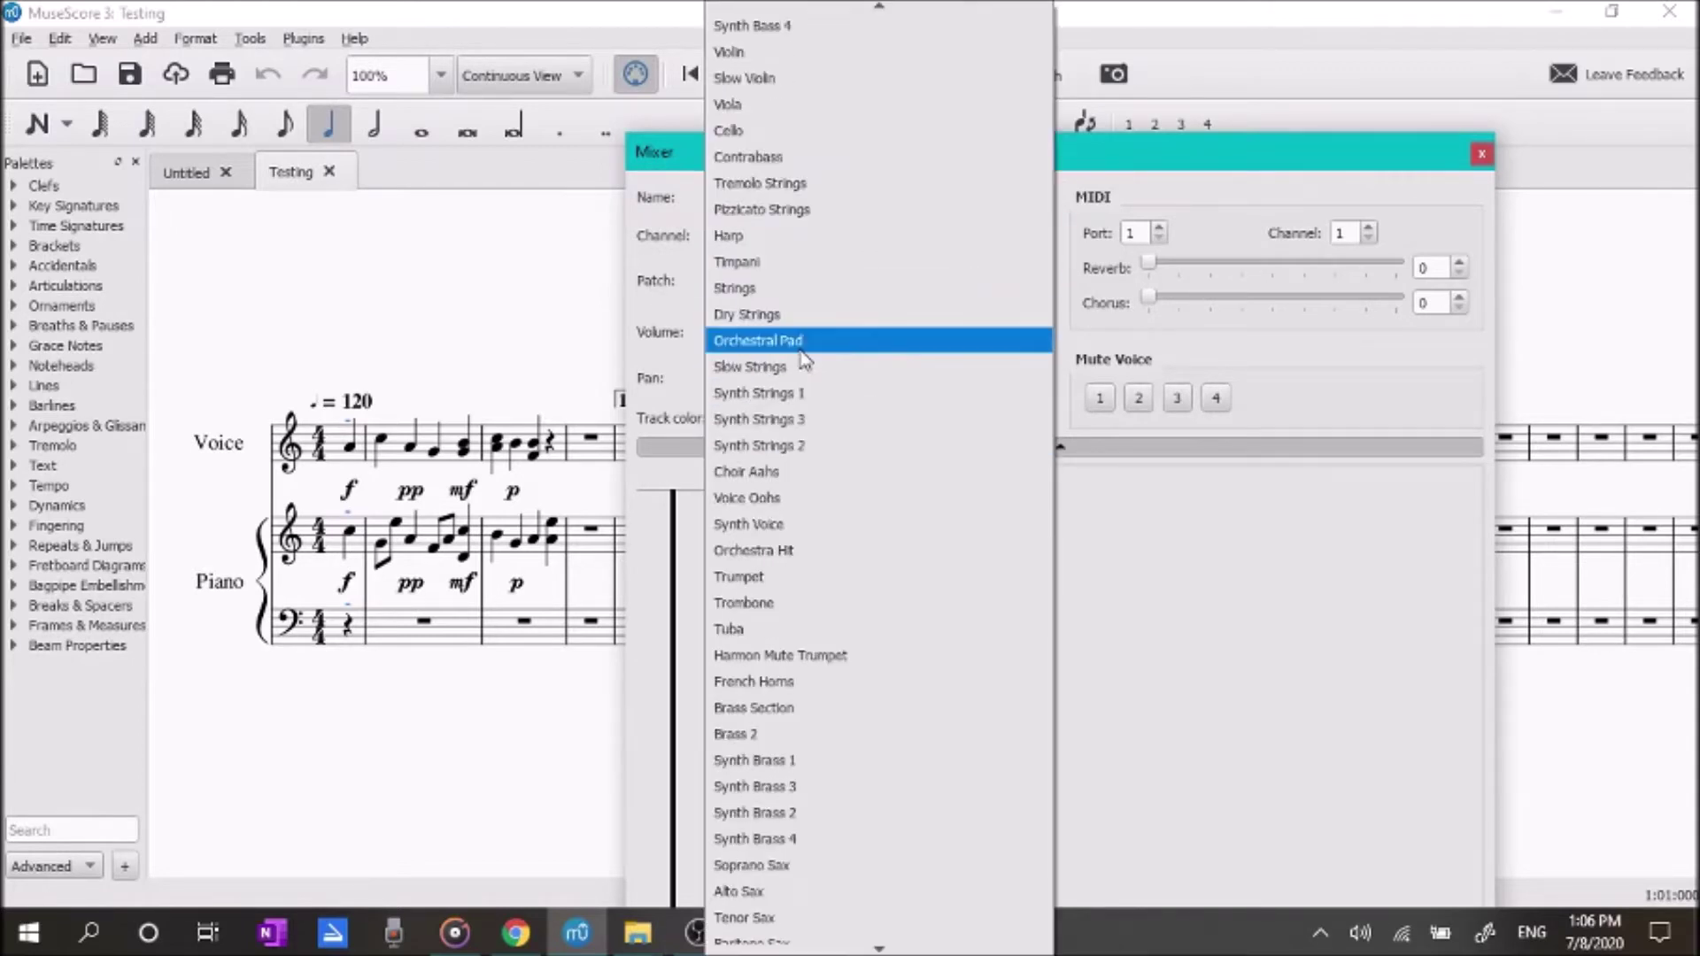
{"action": "left_click", "coordinate": [743, 129]}
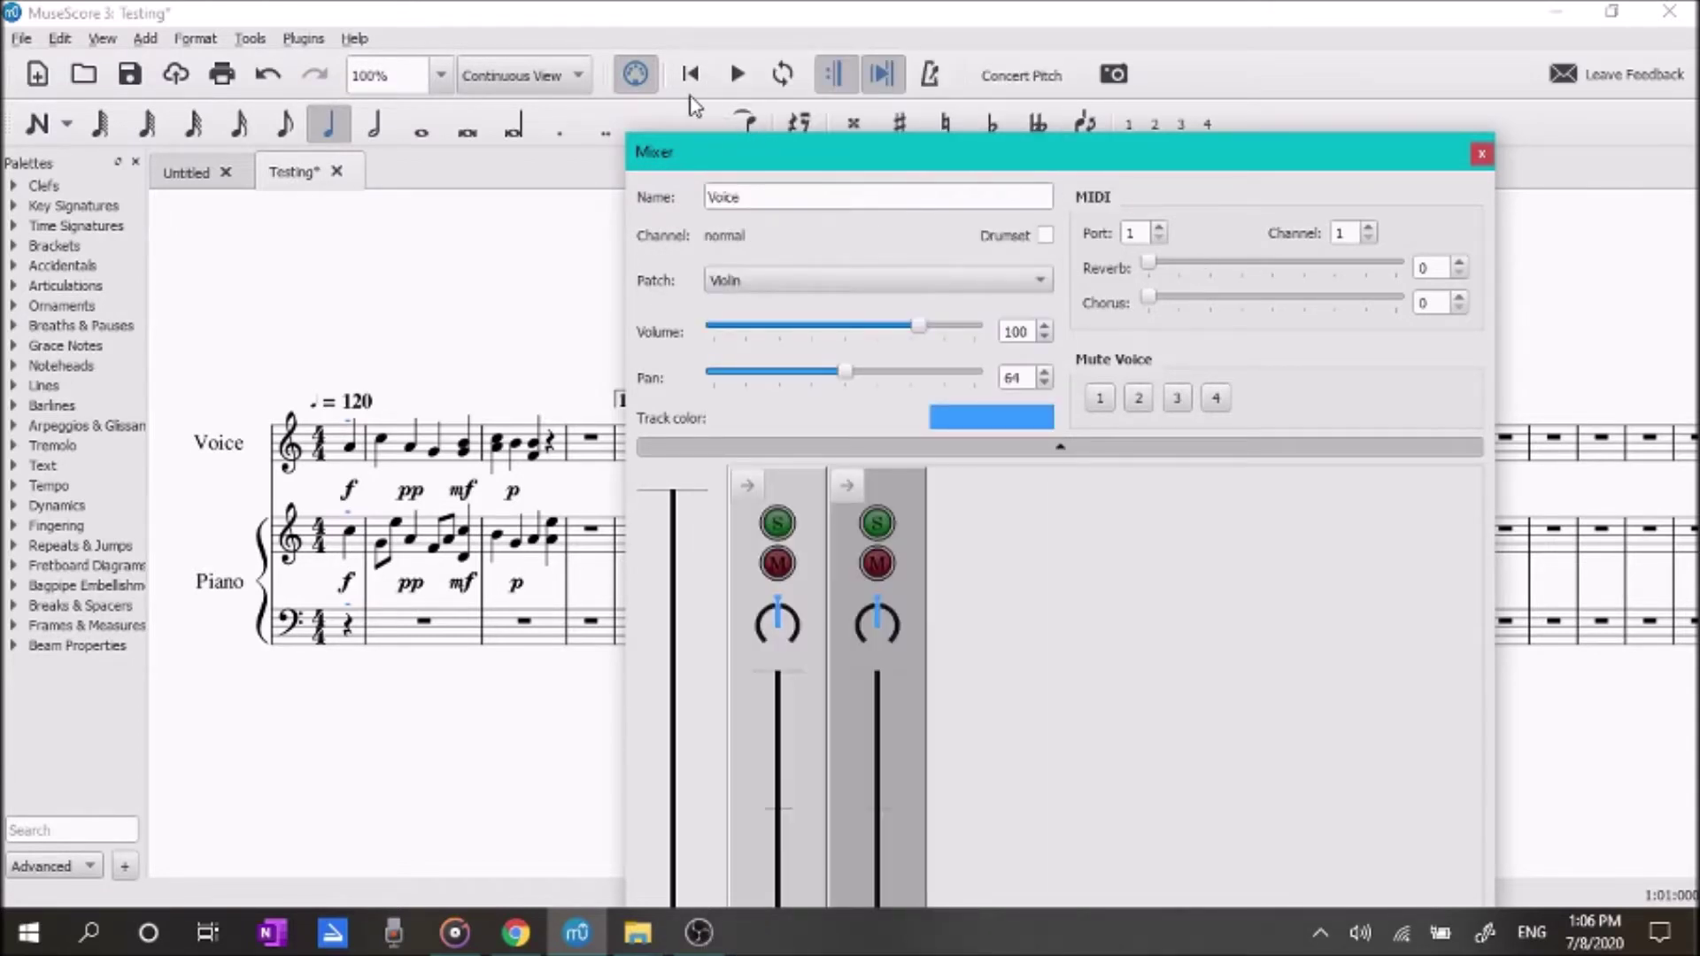
Step: Play the score from the first Voice note to hear the Violin sound, then stop
{"action": "left_click_drag", "start_coordinate": [741, 152], "coordinate": [1212, 519]}
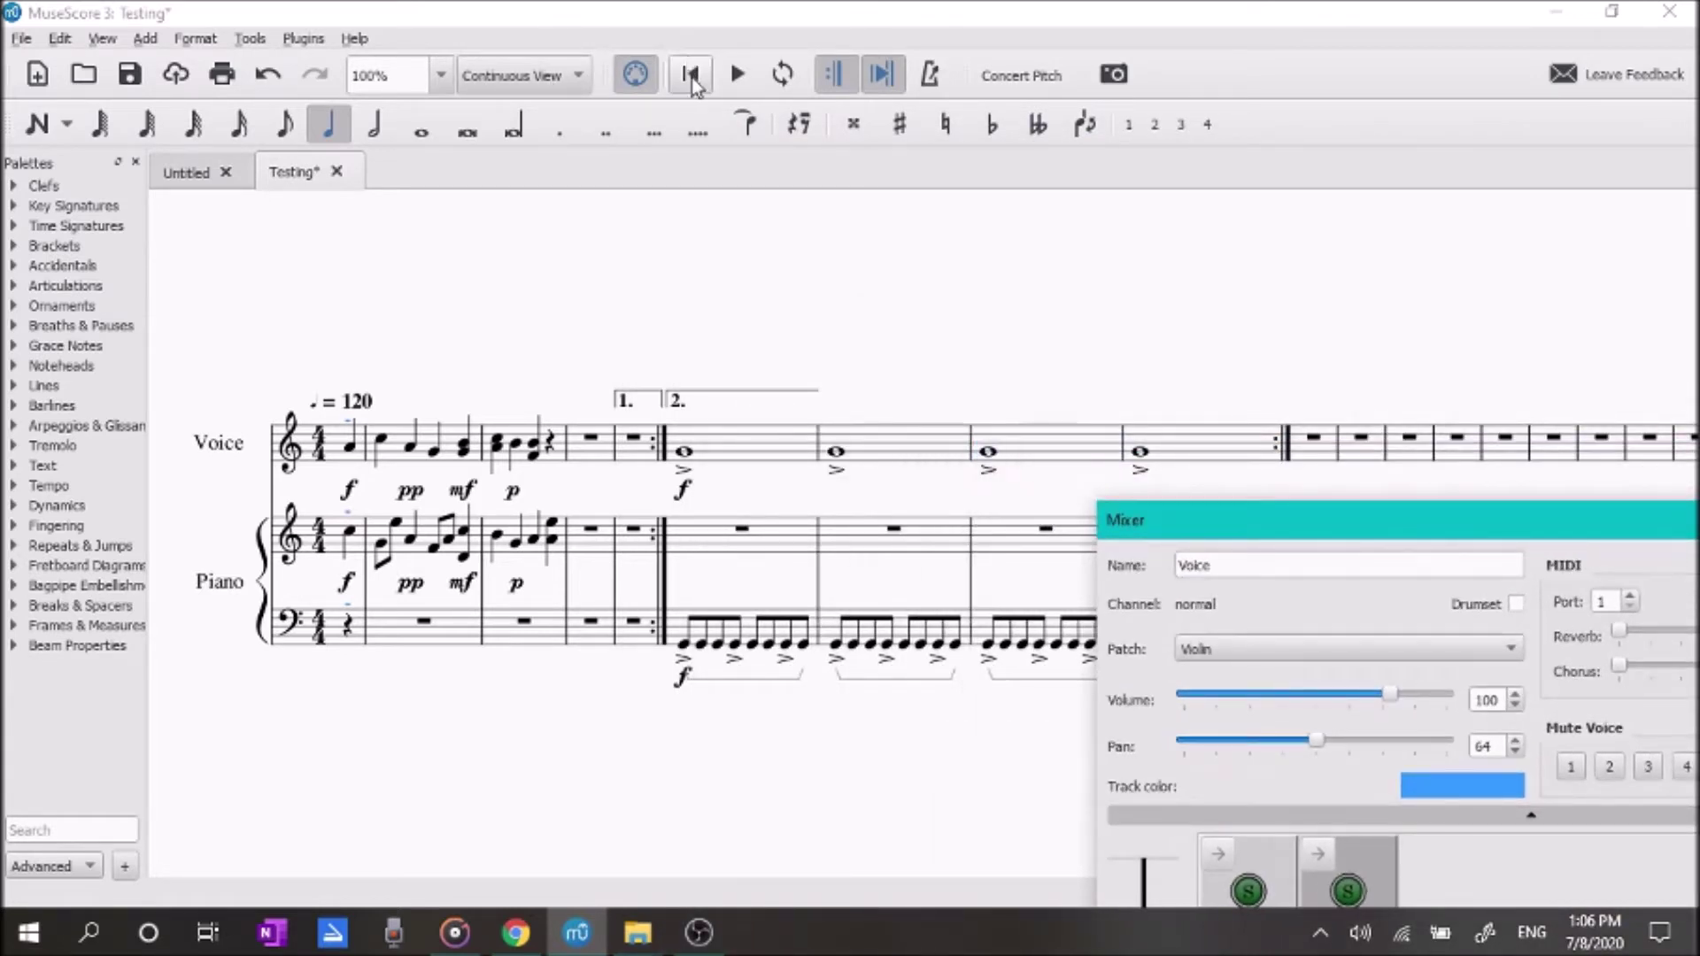
{"action": "left_click", "coordinate": [740, 76]}
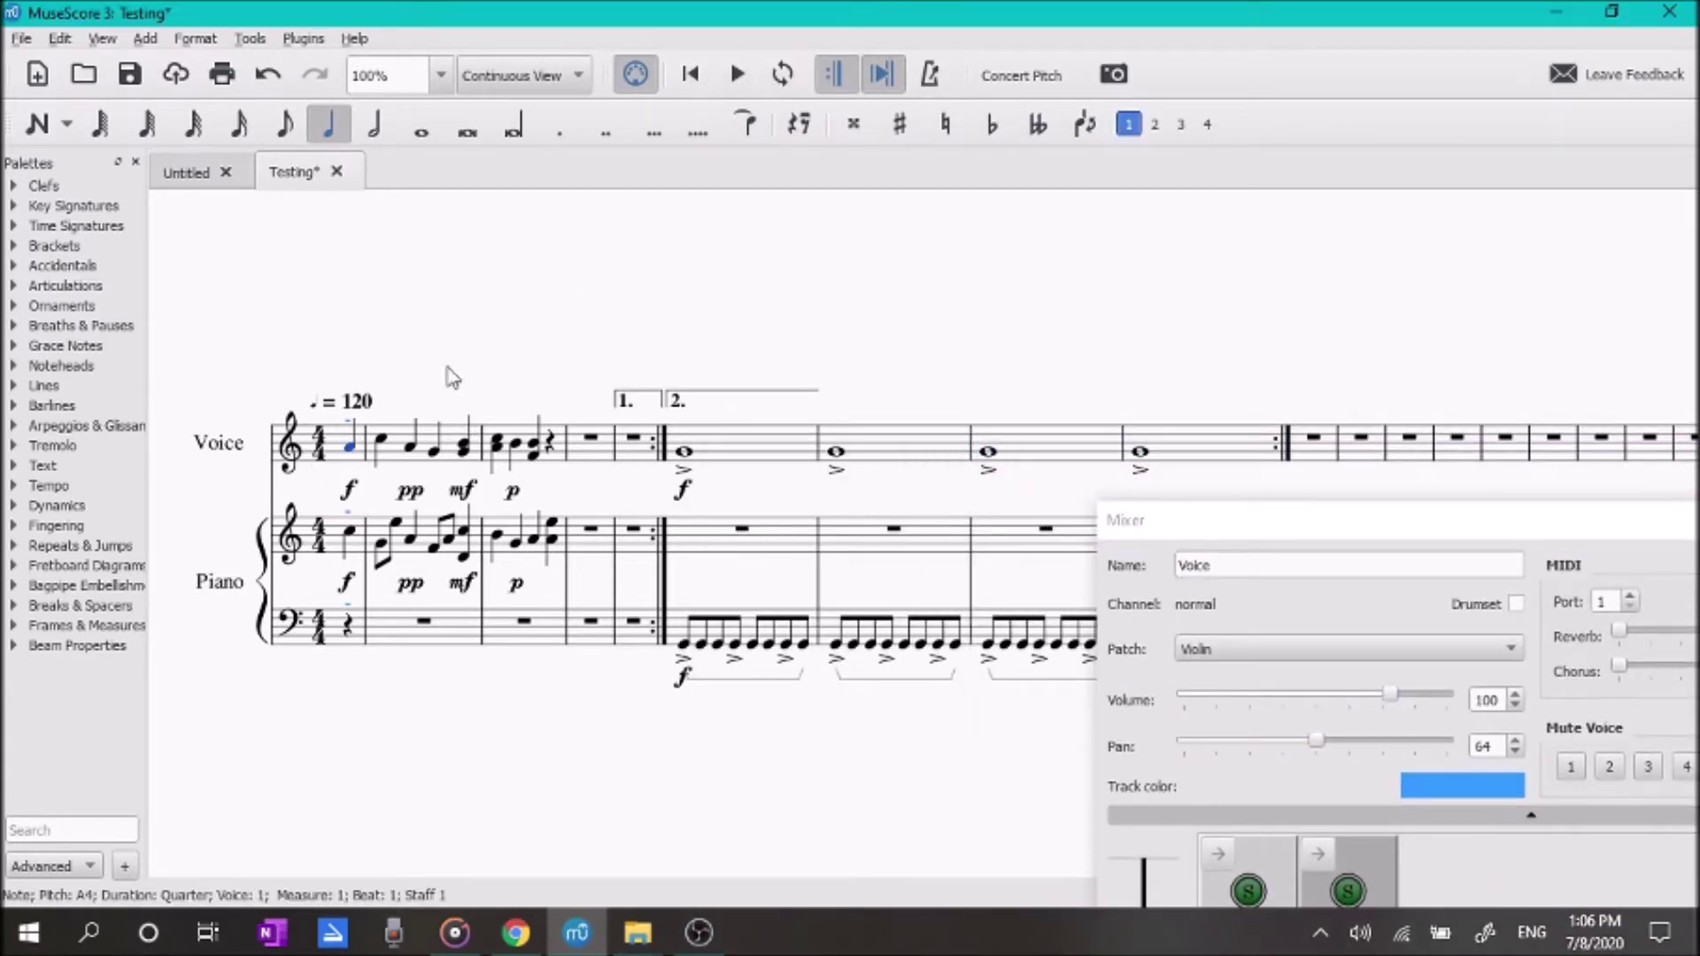
{"action": "left_click", "coordinate": [736, 76]}
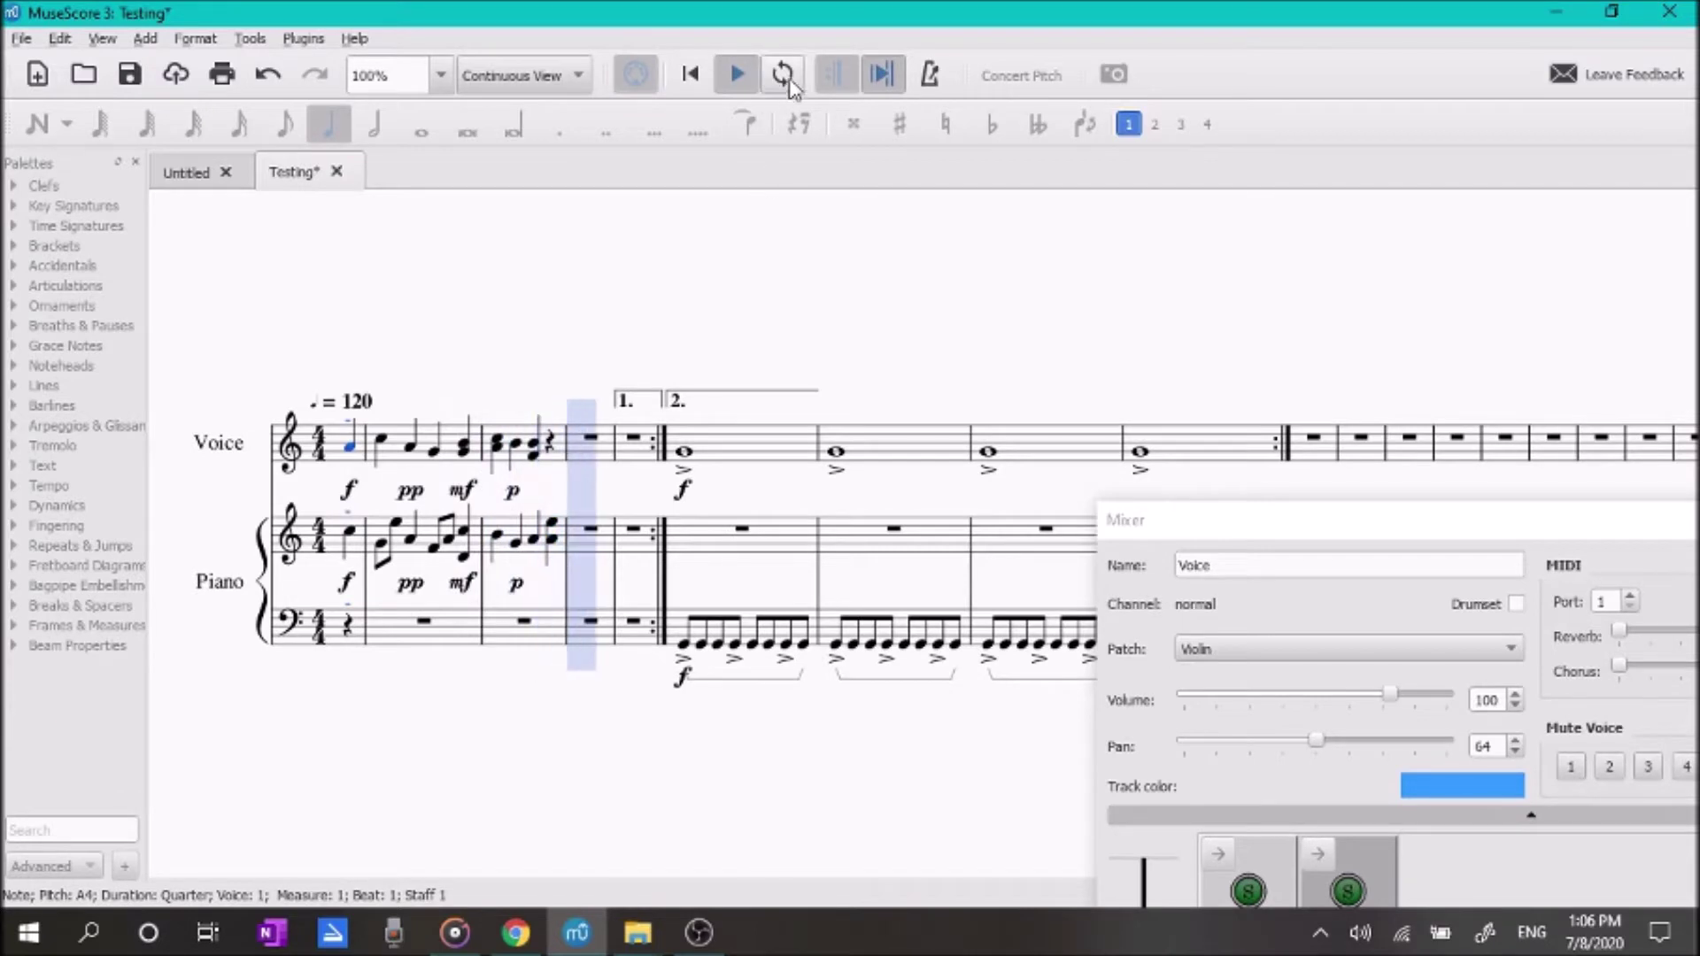
{"action": "left_click", "coordinate": [735, 76]}
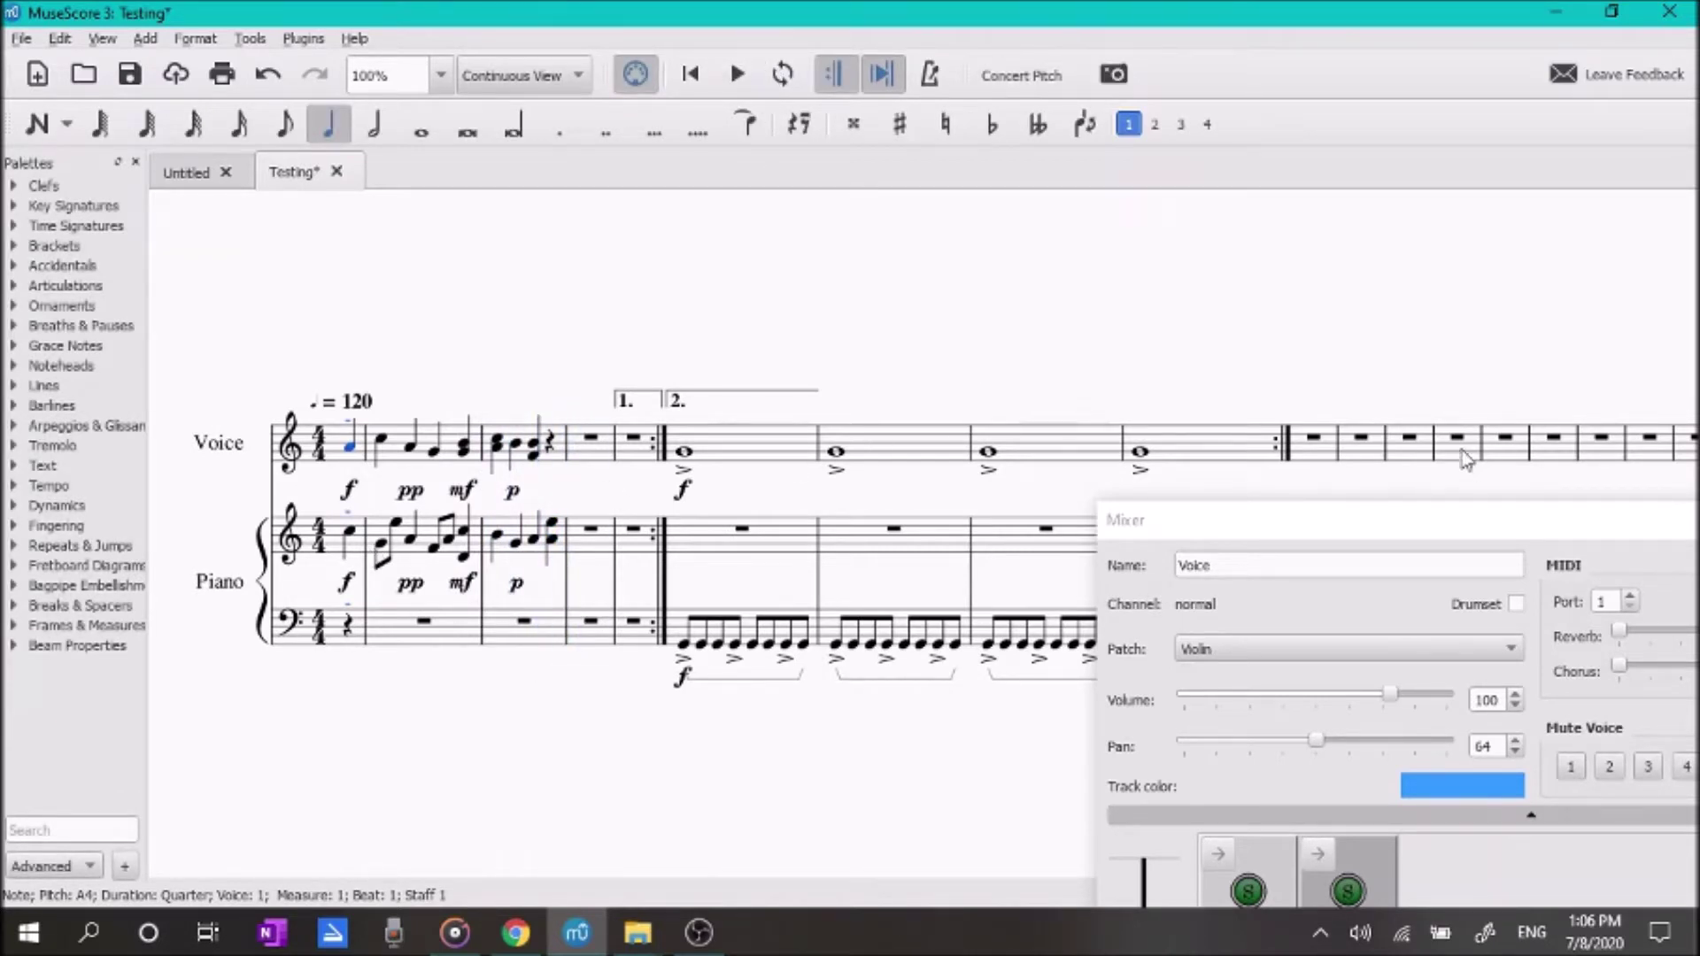
Step: Set the Voice channel's patch to Trumpet in the Mixer
{"action": "left_click_drag", "start_coordinate": [1376, 528], "coordinate": [836, 215]}
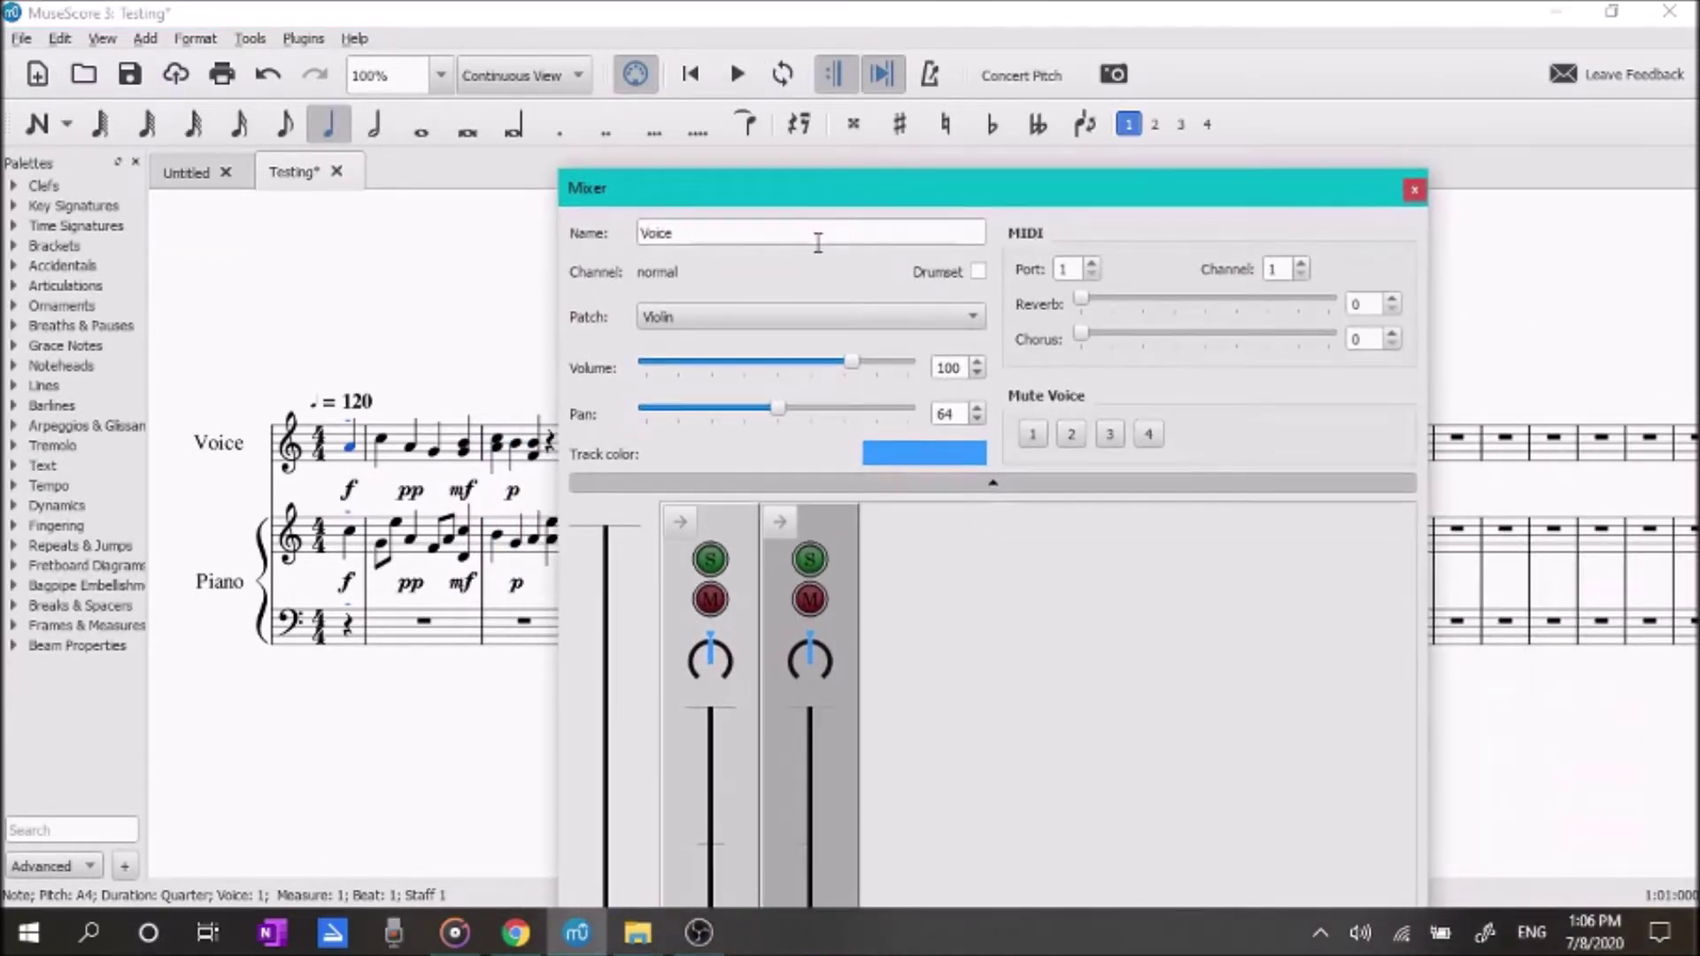
{"action": "left_click", "coordinate": [799, 324]}
{"action": "scroll", "coordinate": [837, 350], "scroll_direction": "down", "scroll_amount": 8}
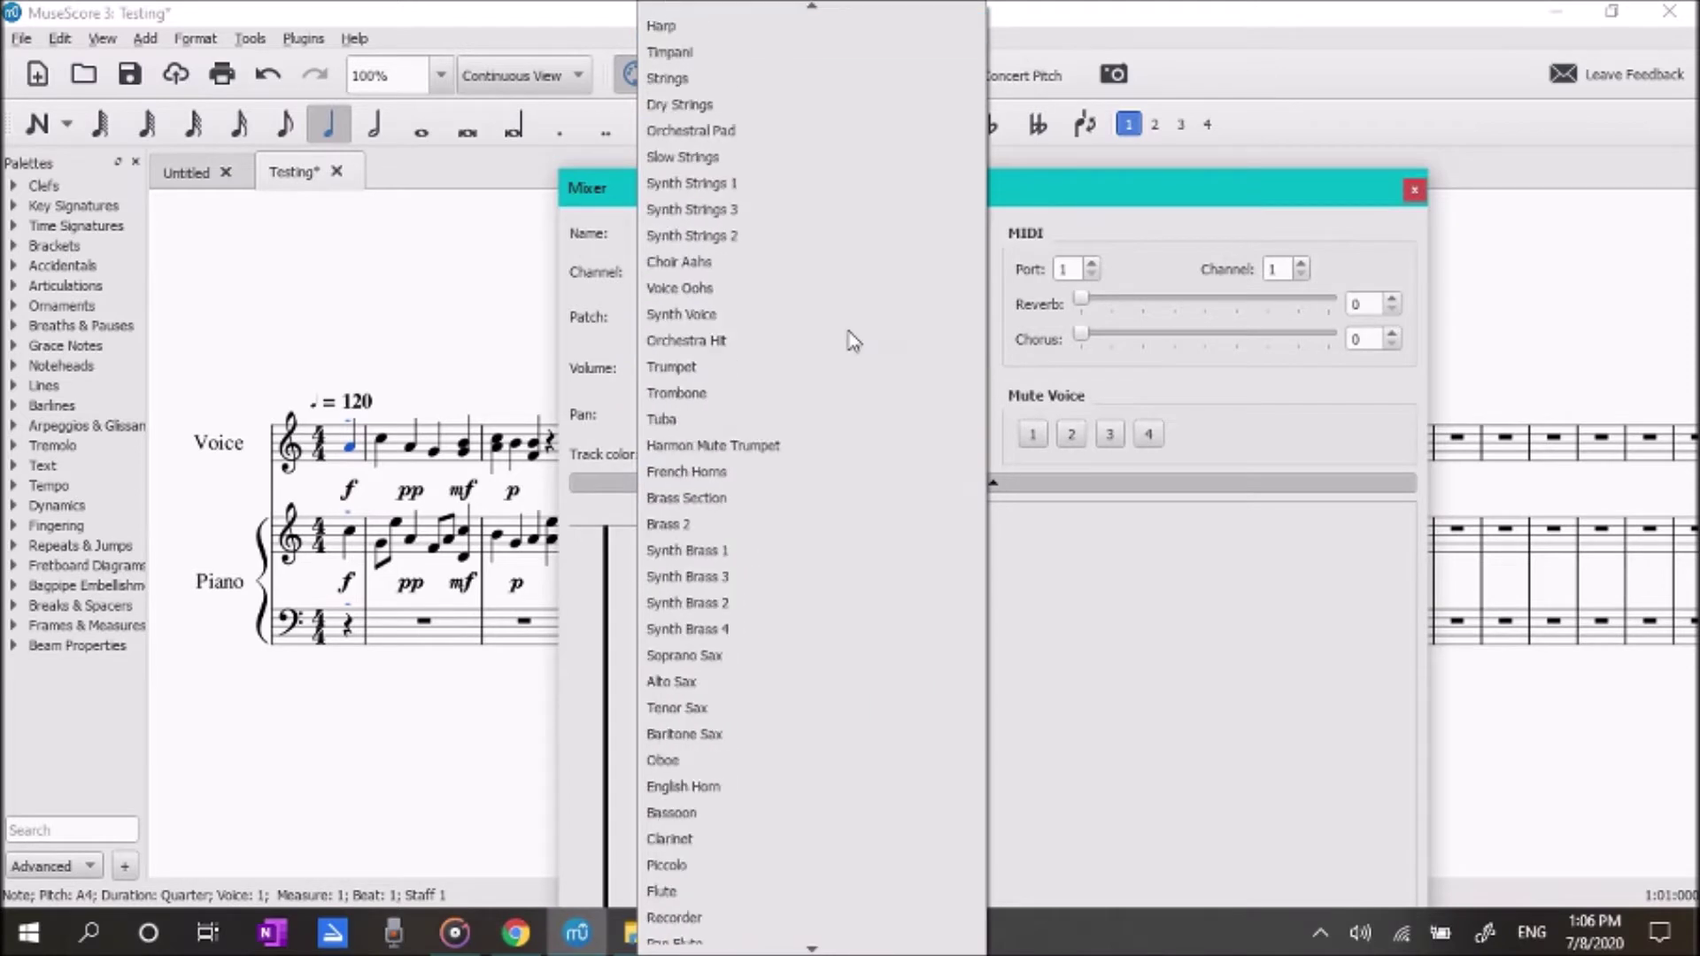
{"action": "scroll", "coordinate": [941, 505], "scroll_direction": "down", "scroll_amount": 1}
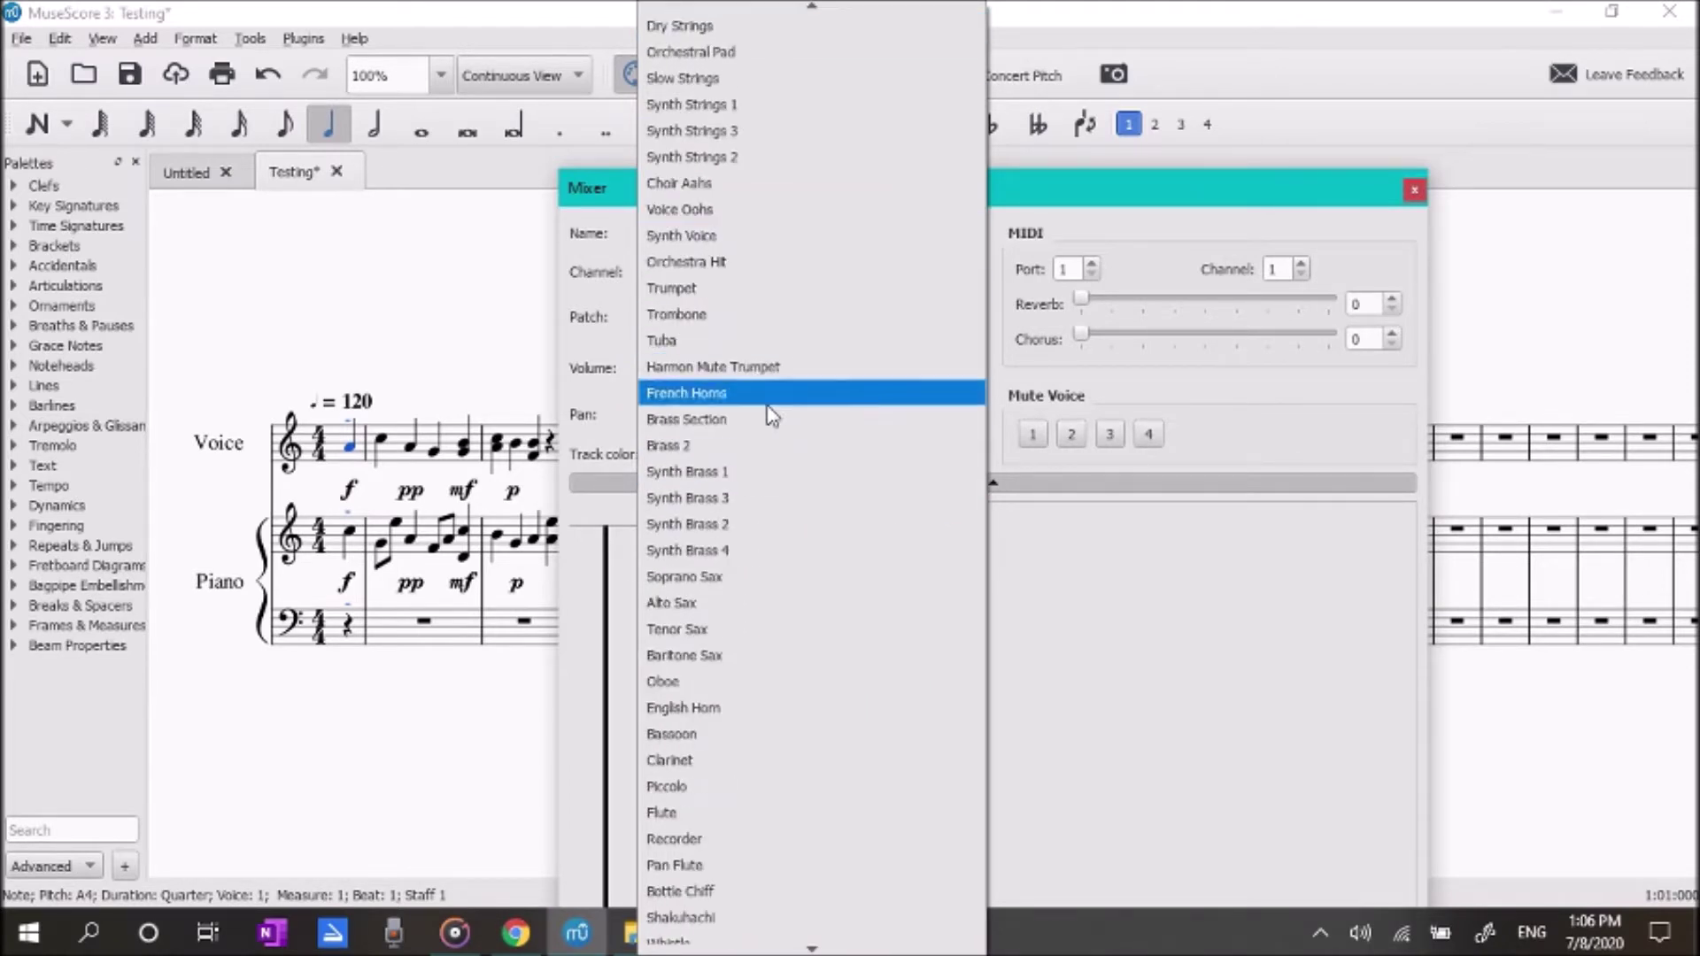
{"action": "scroll", "coordinate": [778, 549], "scroll_direction": "down", "scroll_amount": 1}
{"action": "left_click", "coordinate": [751, 644]}
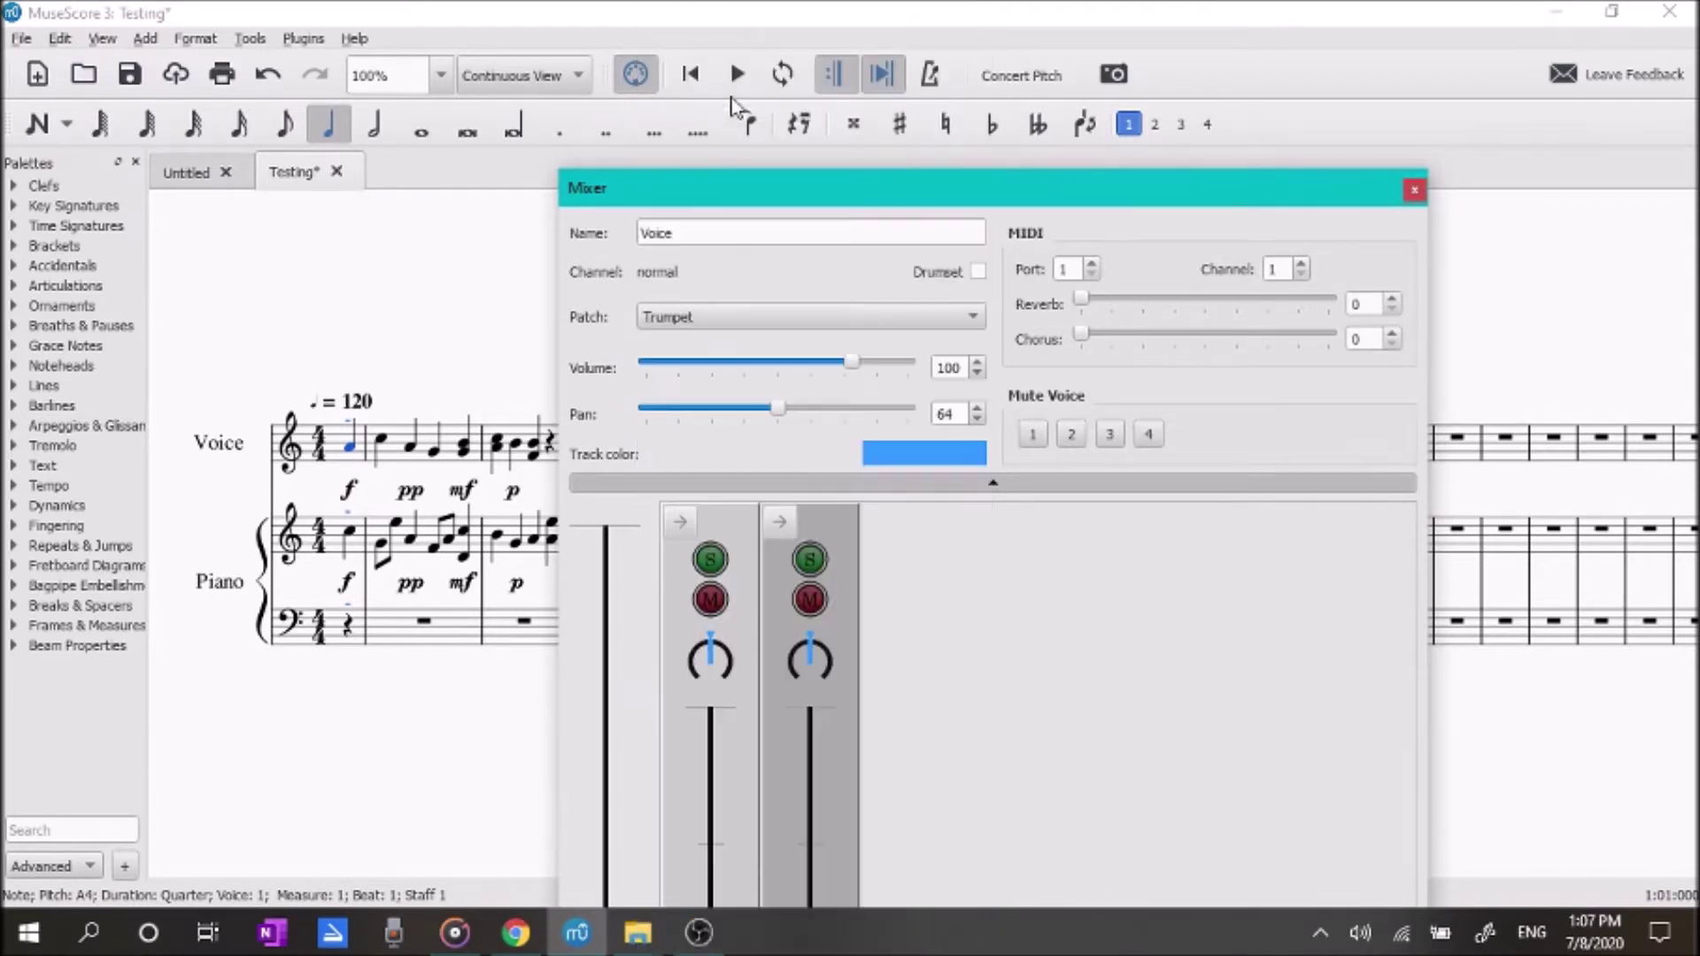
Step: Play the score briefly to hear the Trumpet sound, then stop
{"action": "left_click_drag", "start_coordinate": [742, 202], "coordinate": [963, 233]}
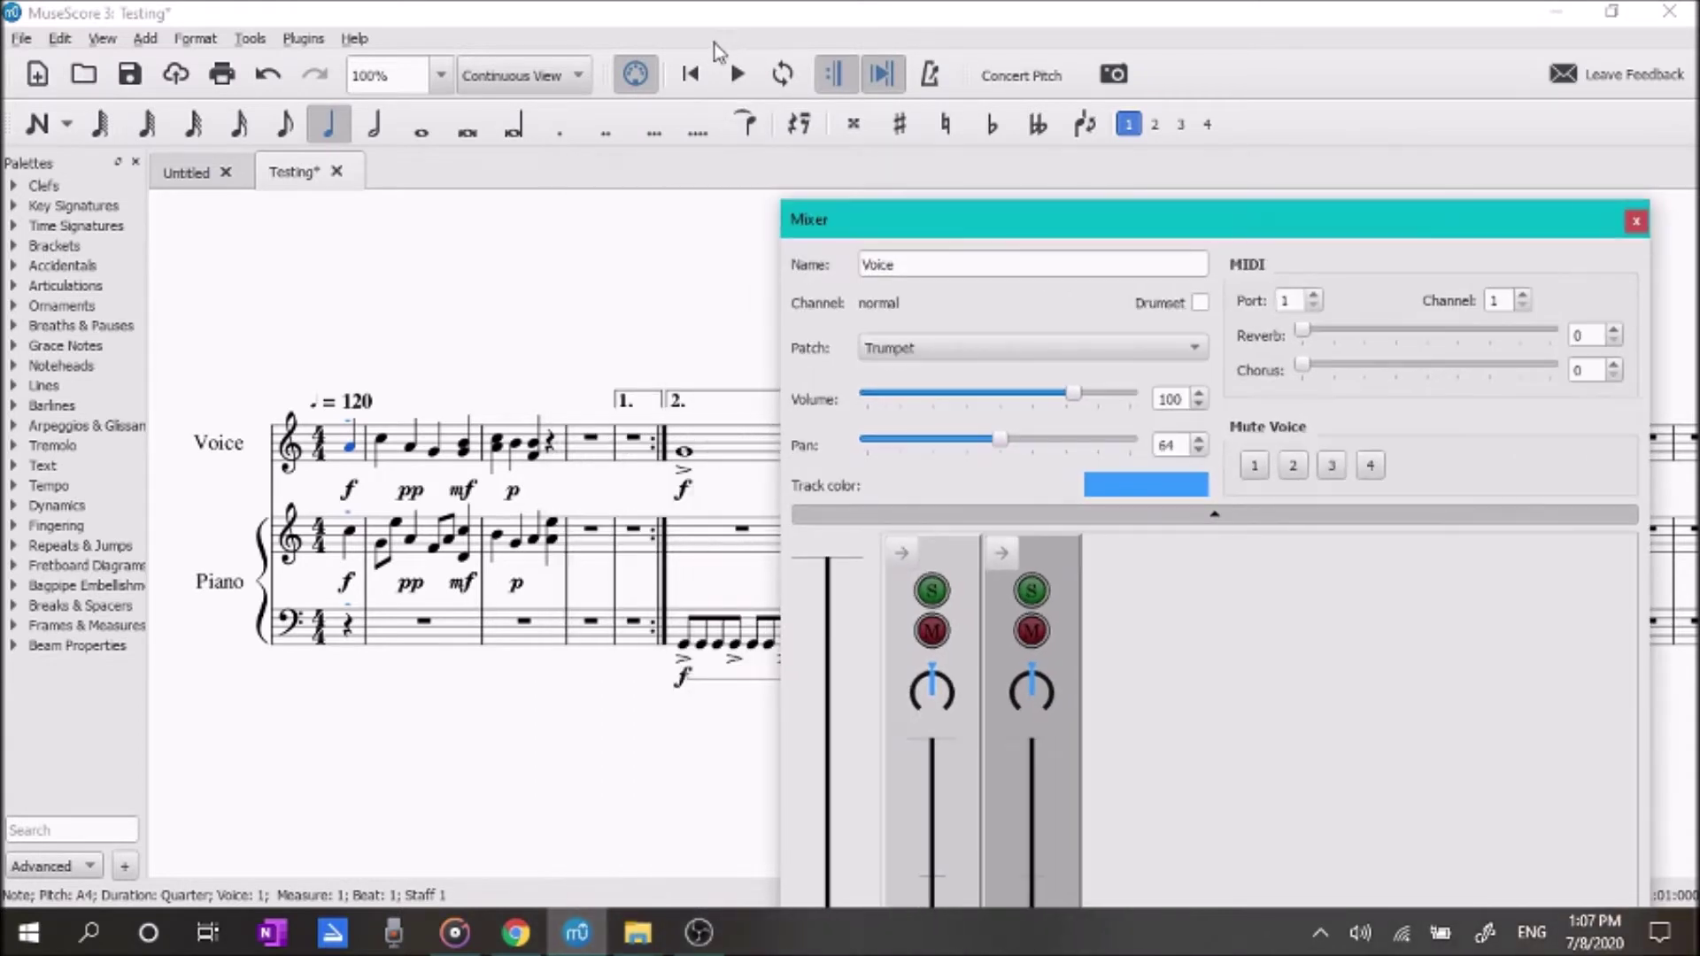
{"action": "left_click", "coordinate": [737, 74]}
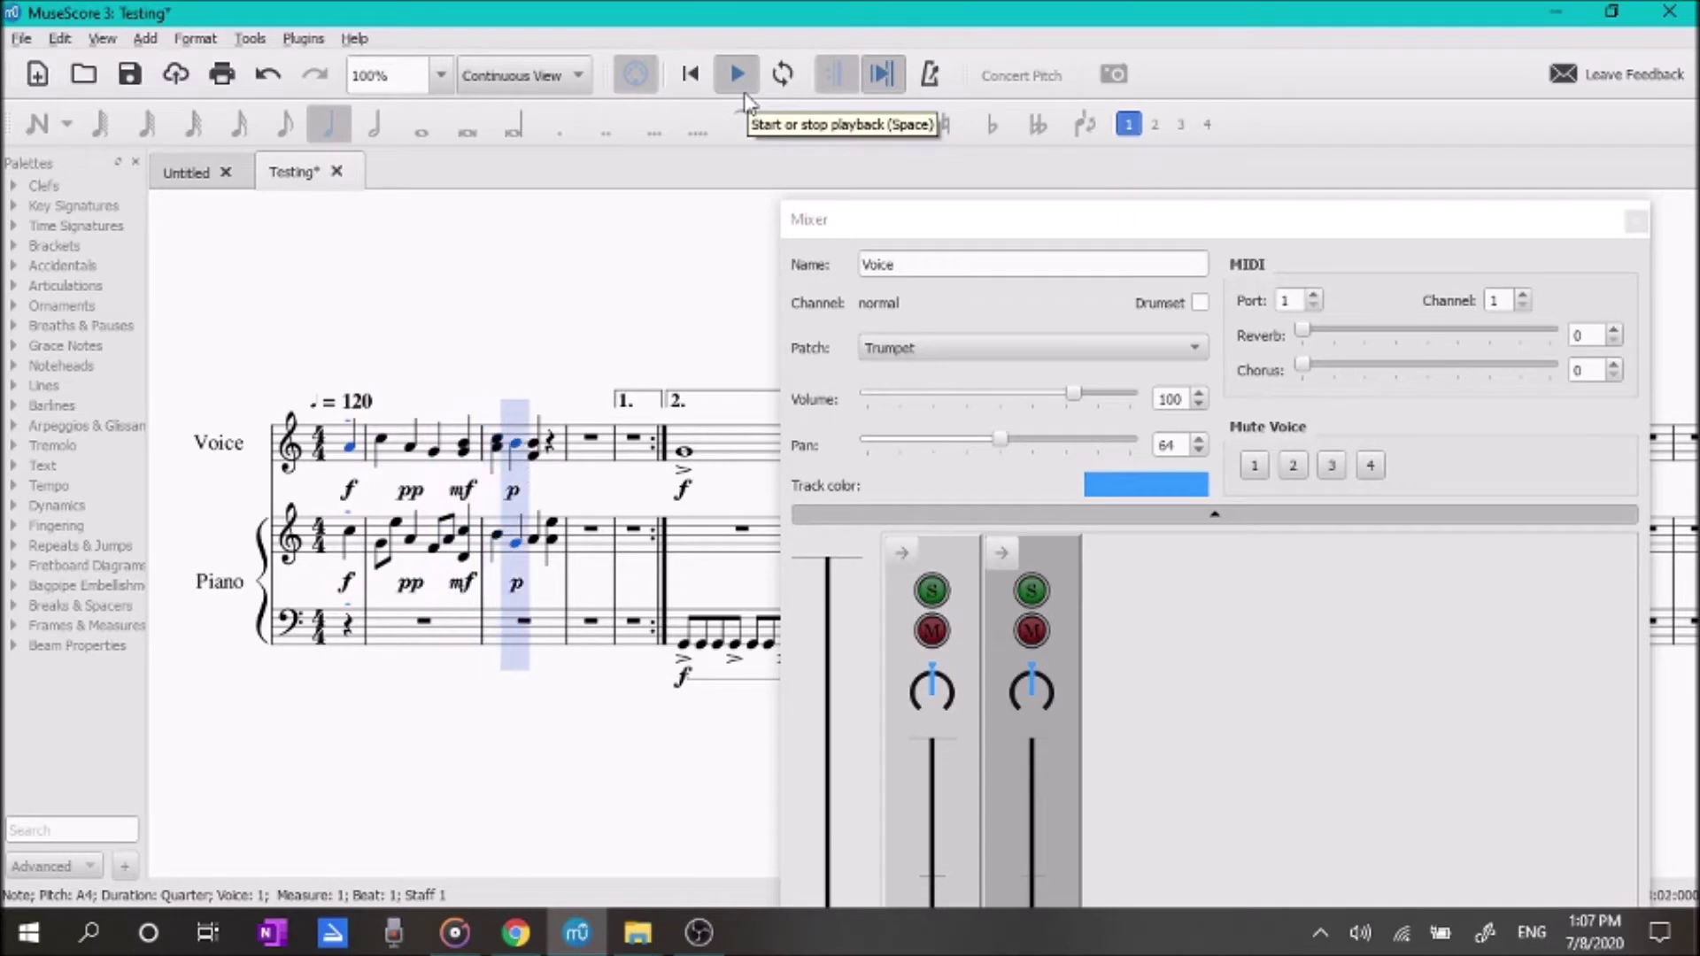
{"action": "left_click", "coordinate": [742, 88]}
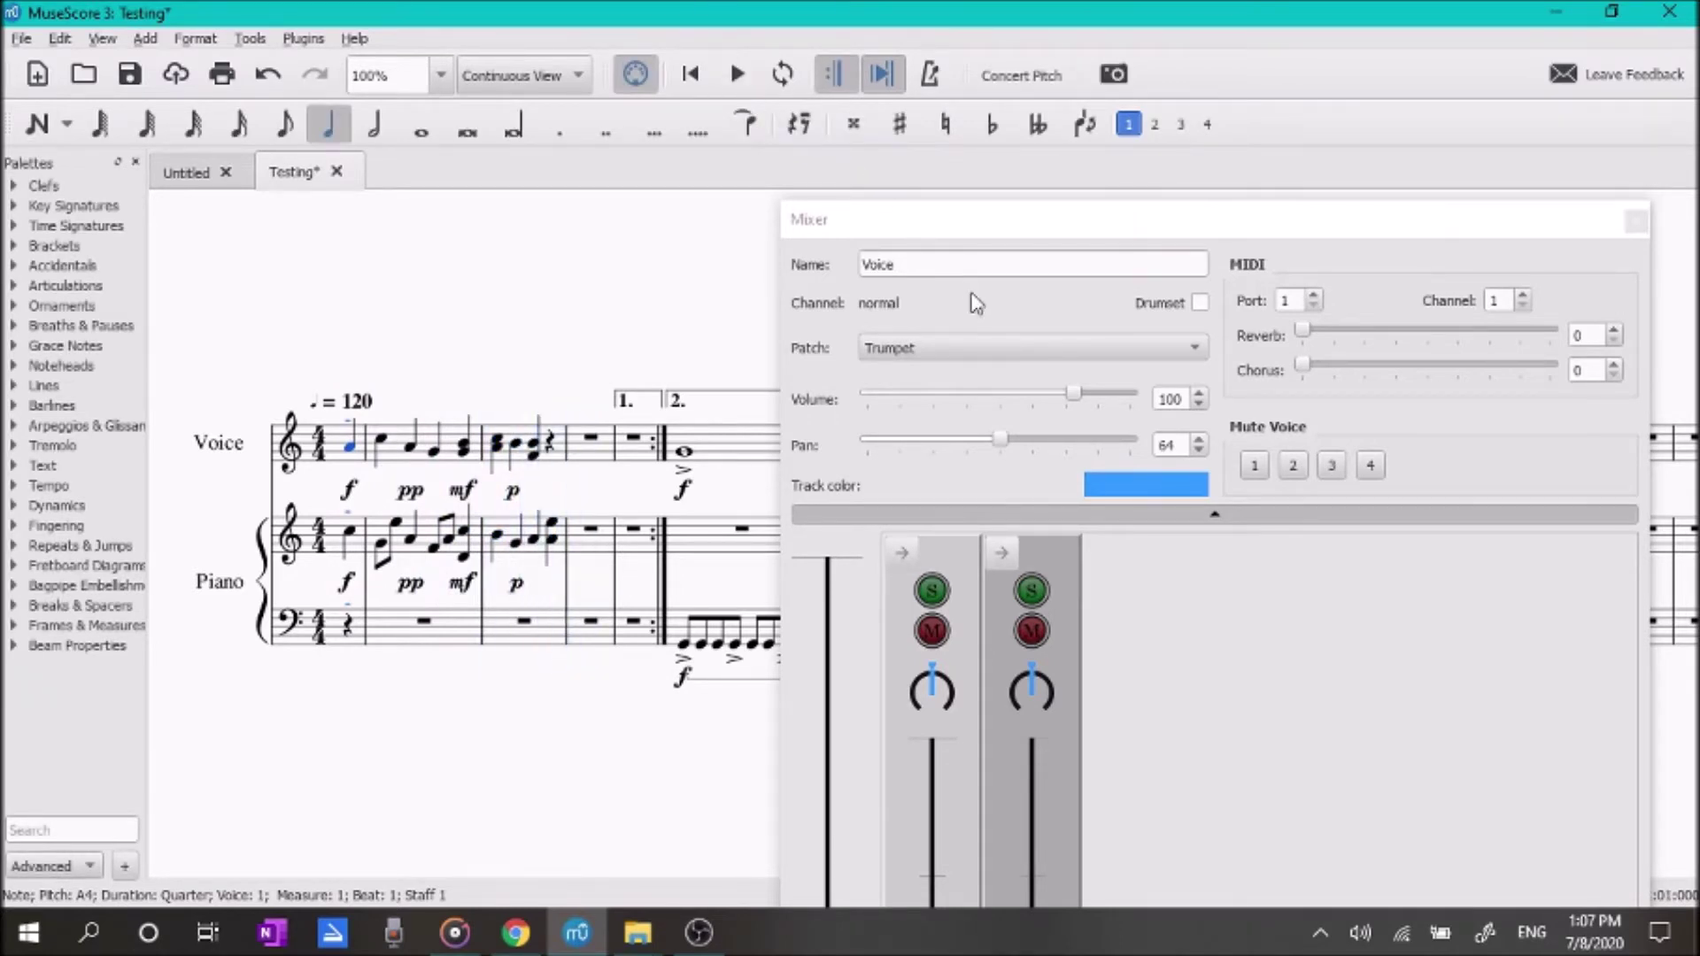
Step: Set the Voice channel's patch back to Violin
{"action": "left_click", "coordinate": [948, 350]}
{"action": "scroll", "coordinate": [956, 325], "scroll_direction": "up", "scroll_amount": 4}
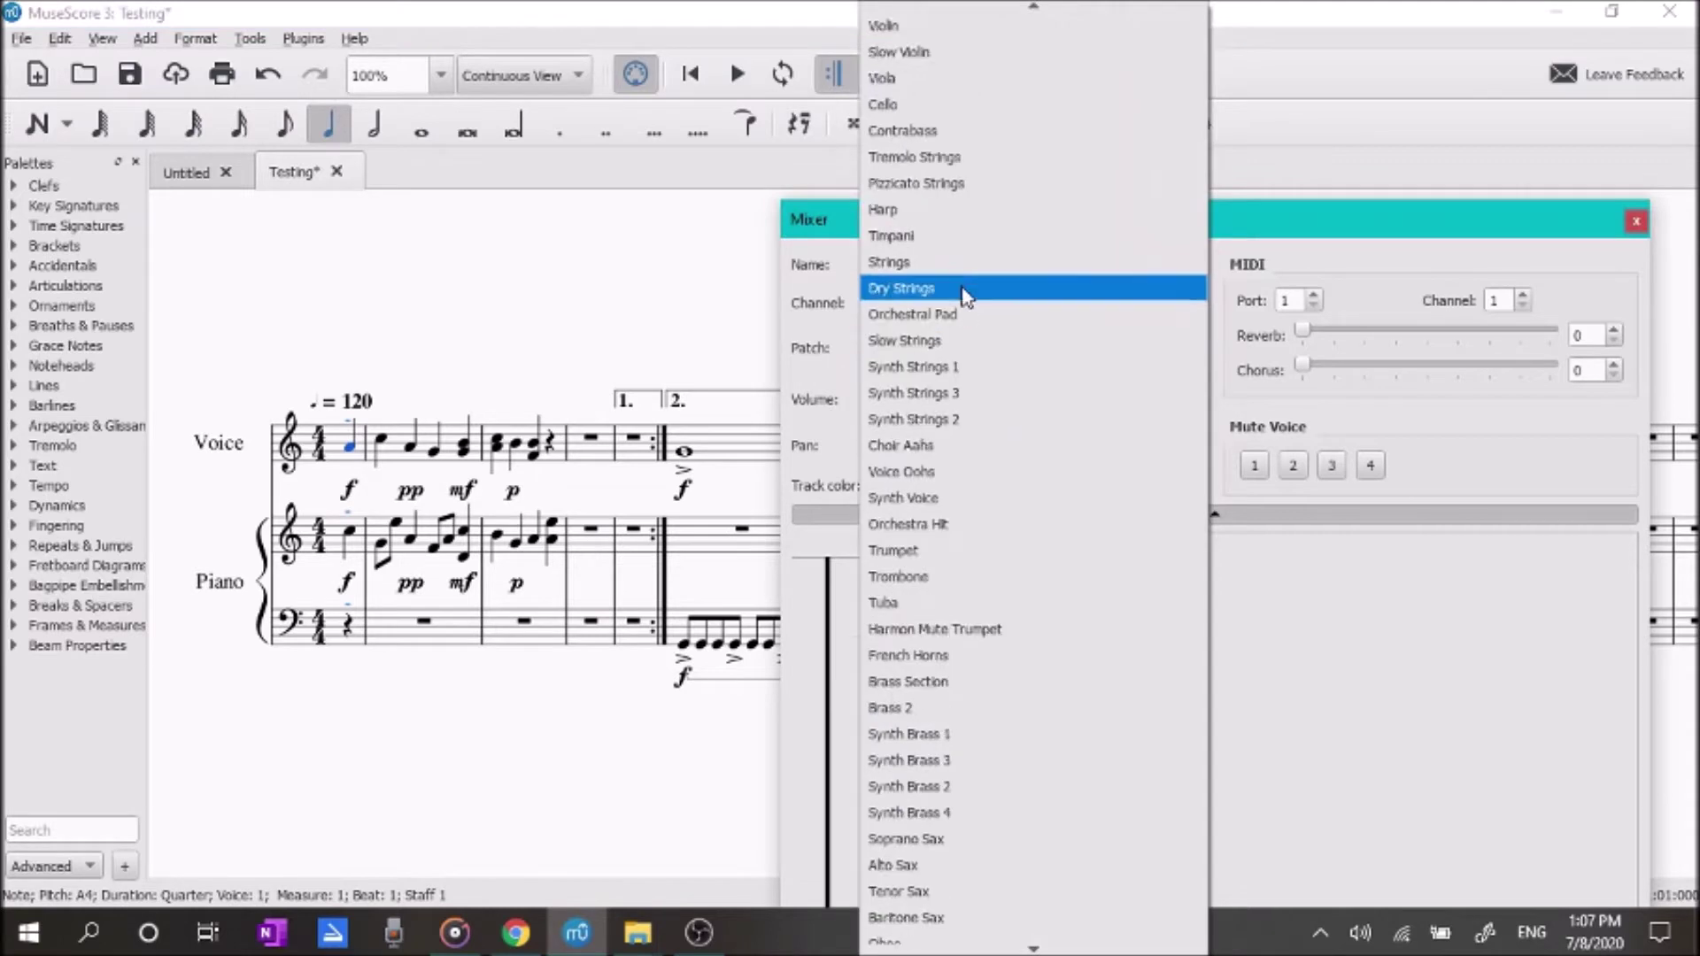
{"action": "left_click", "coordinate": [894, 262]}
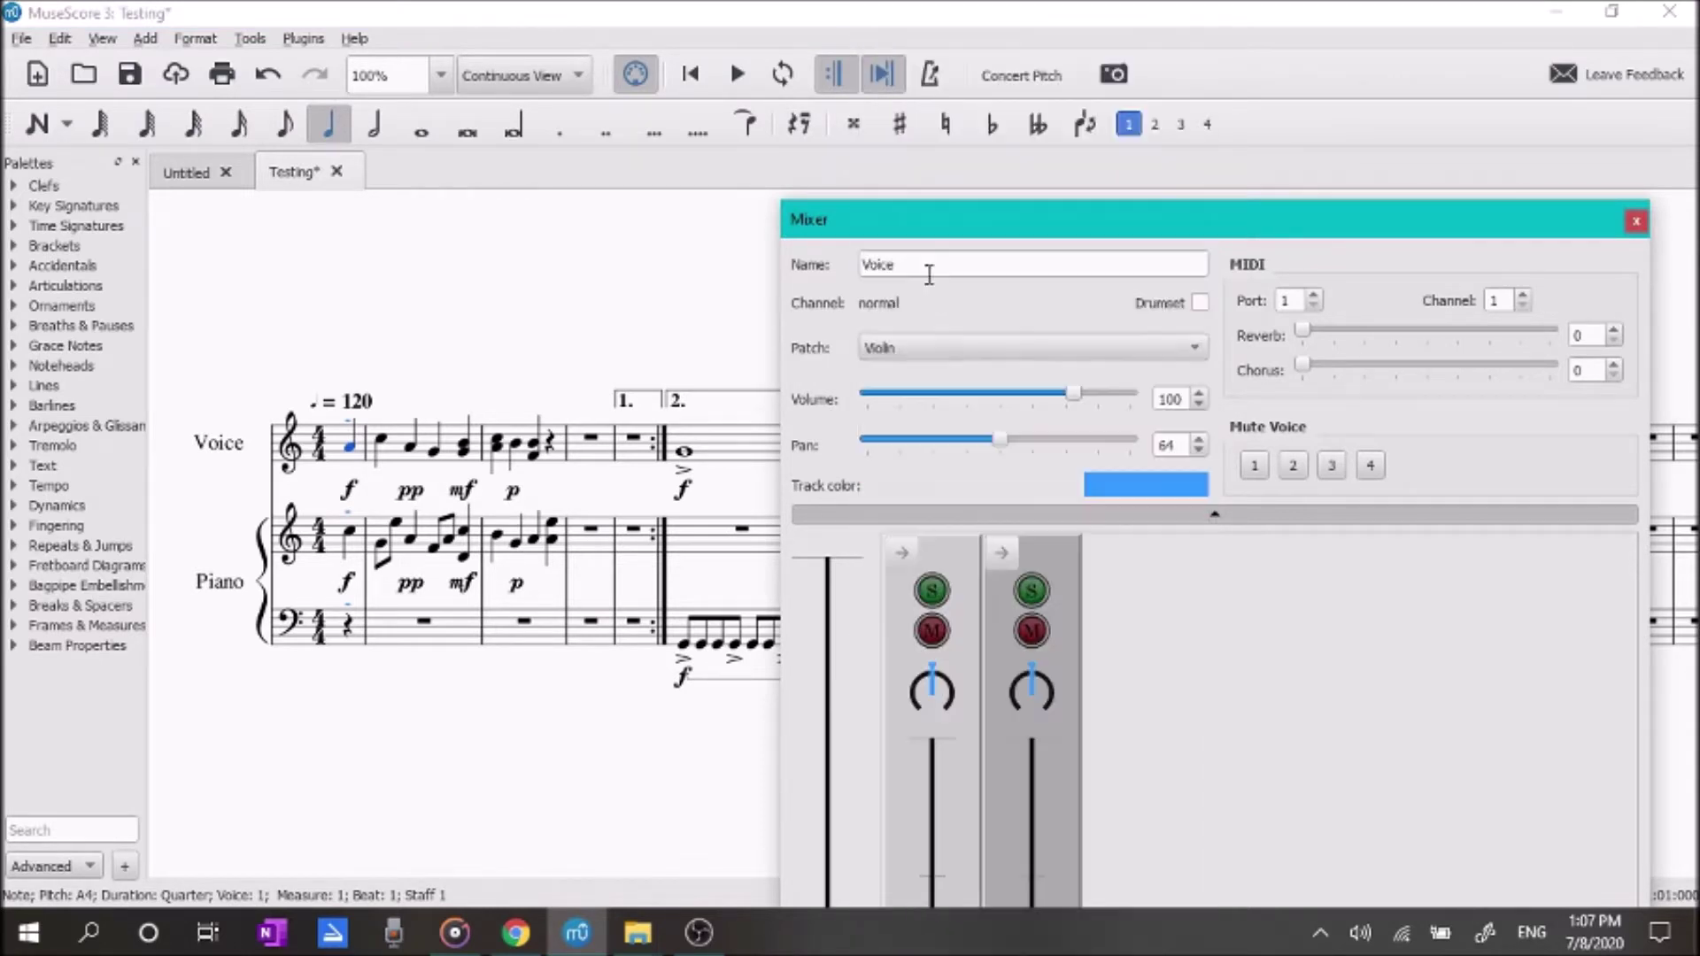
Step: Set the Piano channel to Bright Grand Piano and play the score to hear it
{"action": "left_click", "coordinate": [1039, 555]}
{"action": "left_click", "coordinate": [923, 365]}
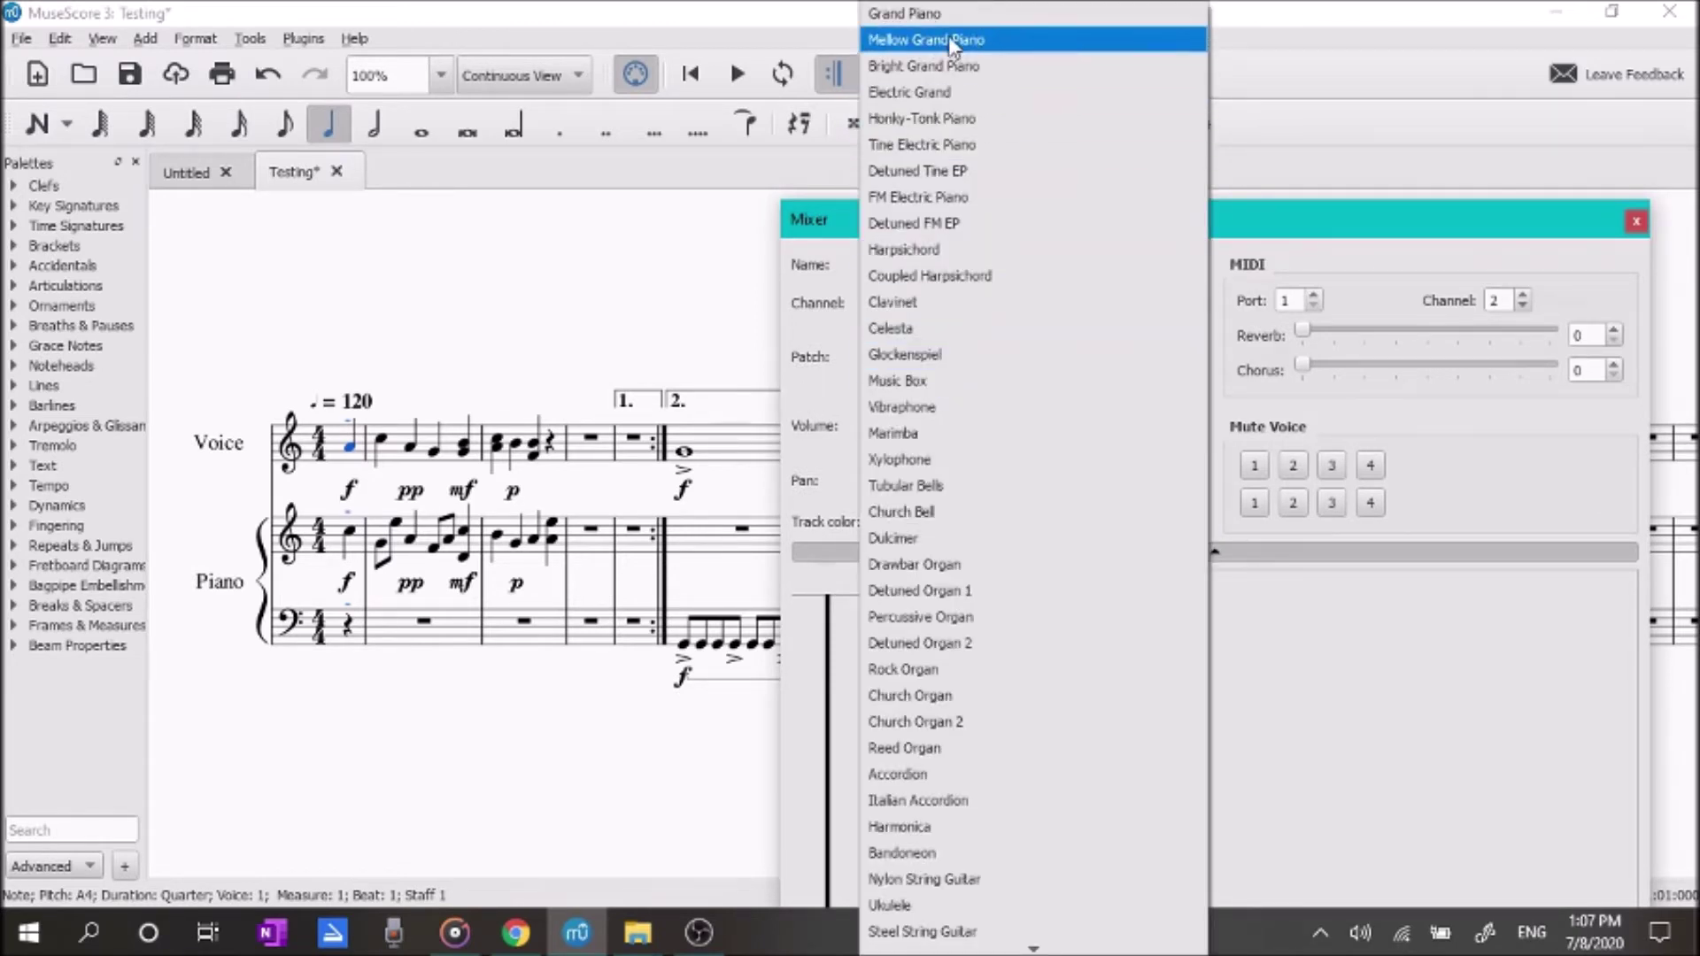
{"action": "left_click", "coordinate": [998, 67]}
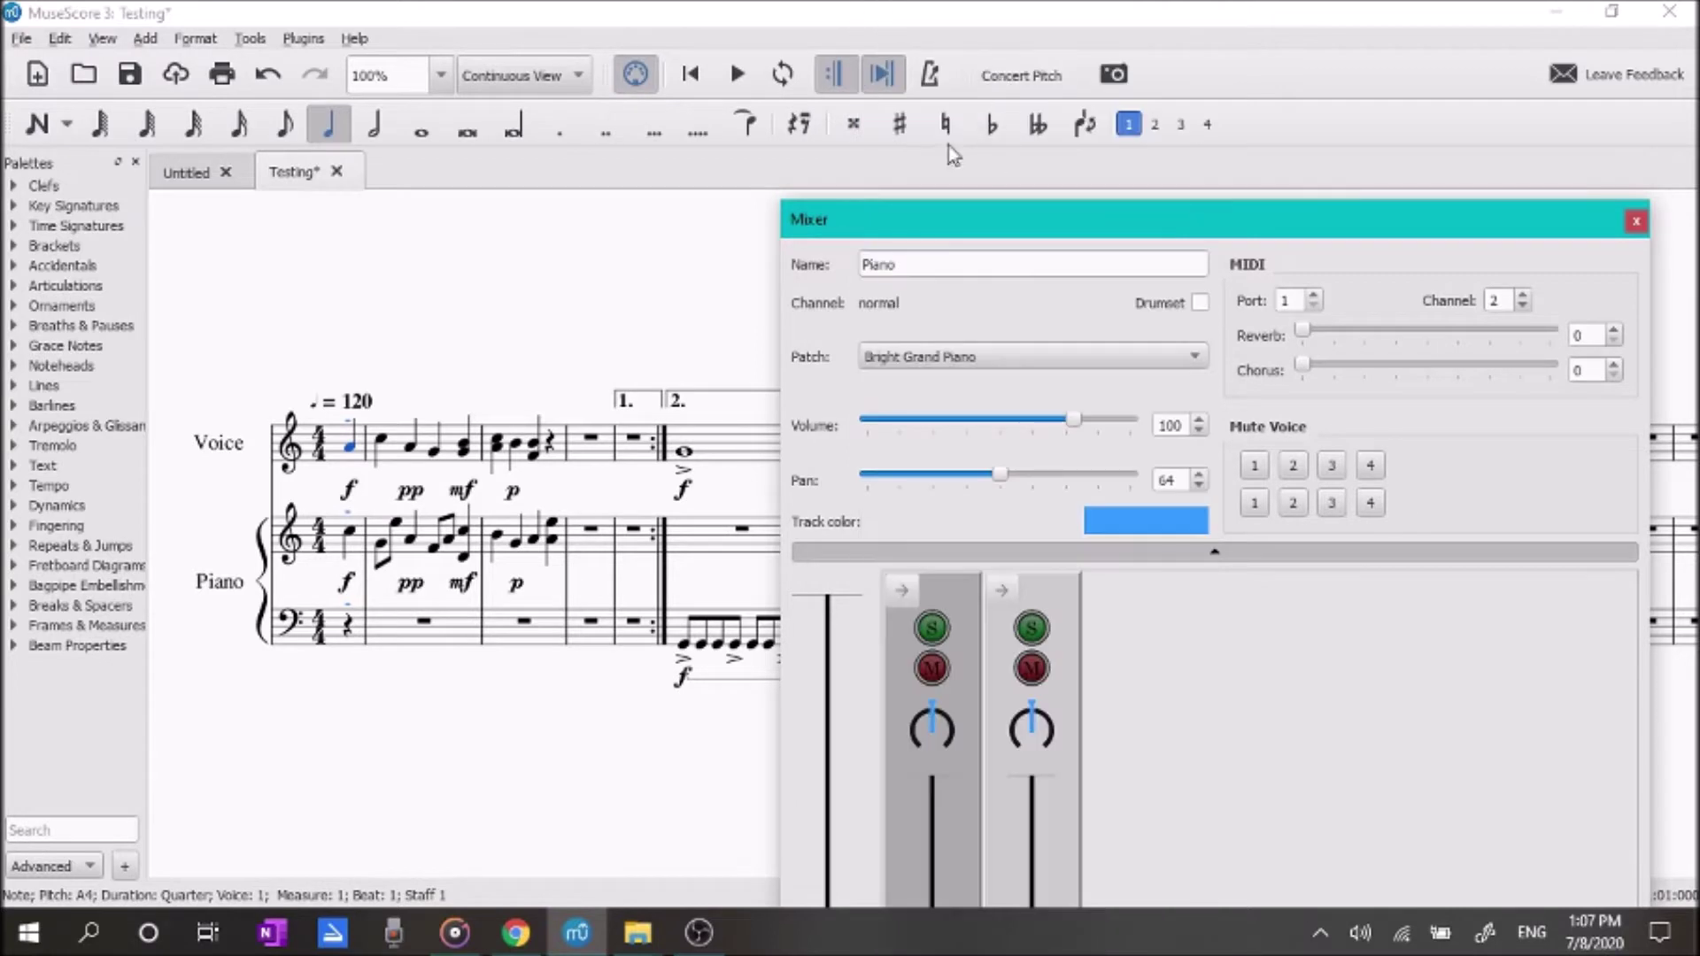
{"action": "left_click", "coordinate": [739, 87]}
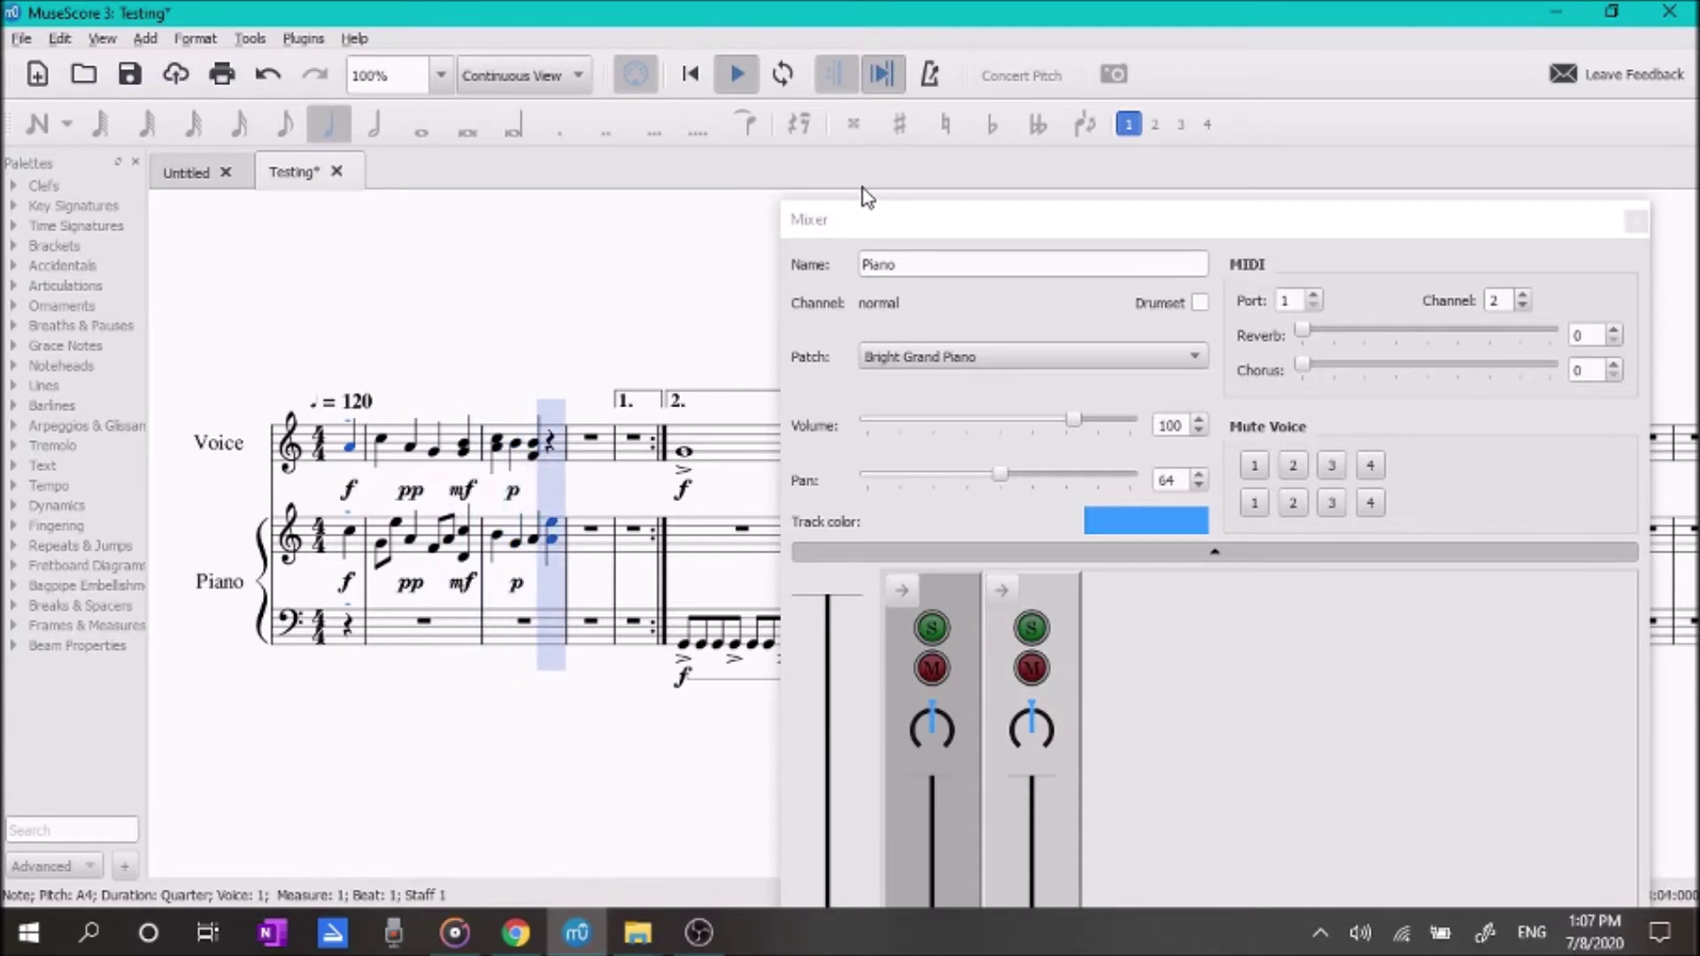
{"action": "left_click", "coordinate": [752, 81]}
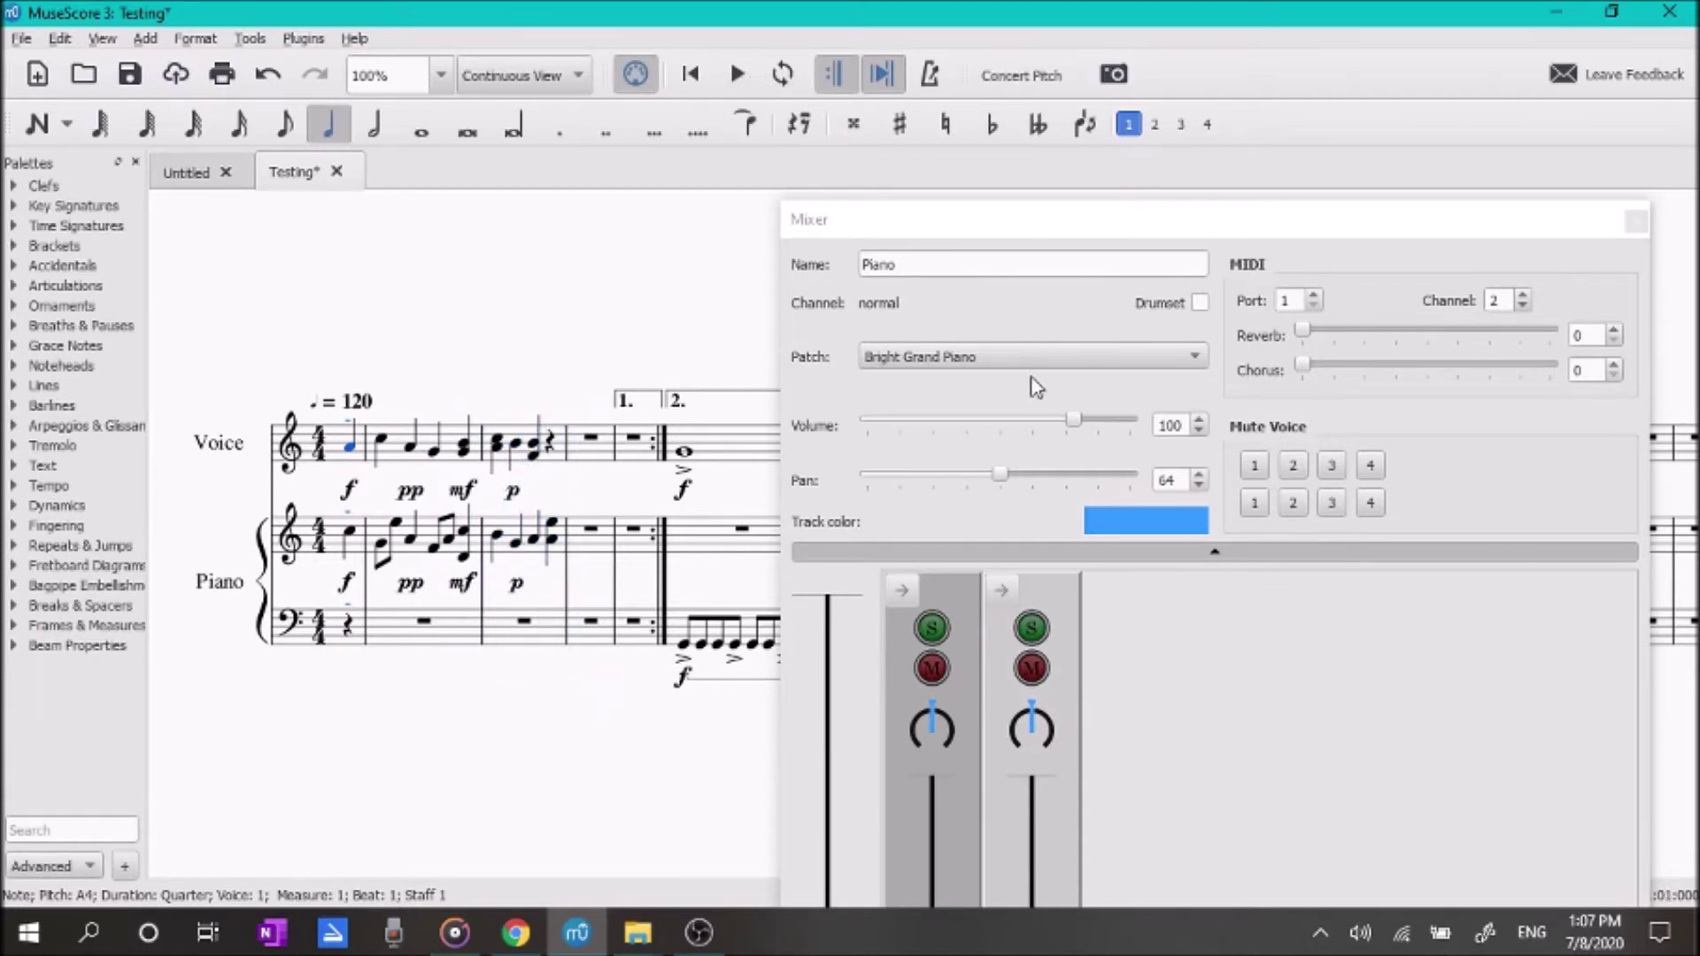
Step: Switch the Piano channel to FM Electric Piano and play the score to compare
{"action": "left_click", "coordinate": [1008, 358]}
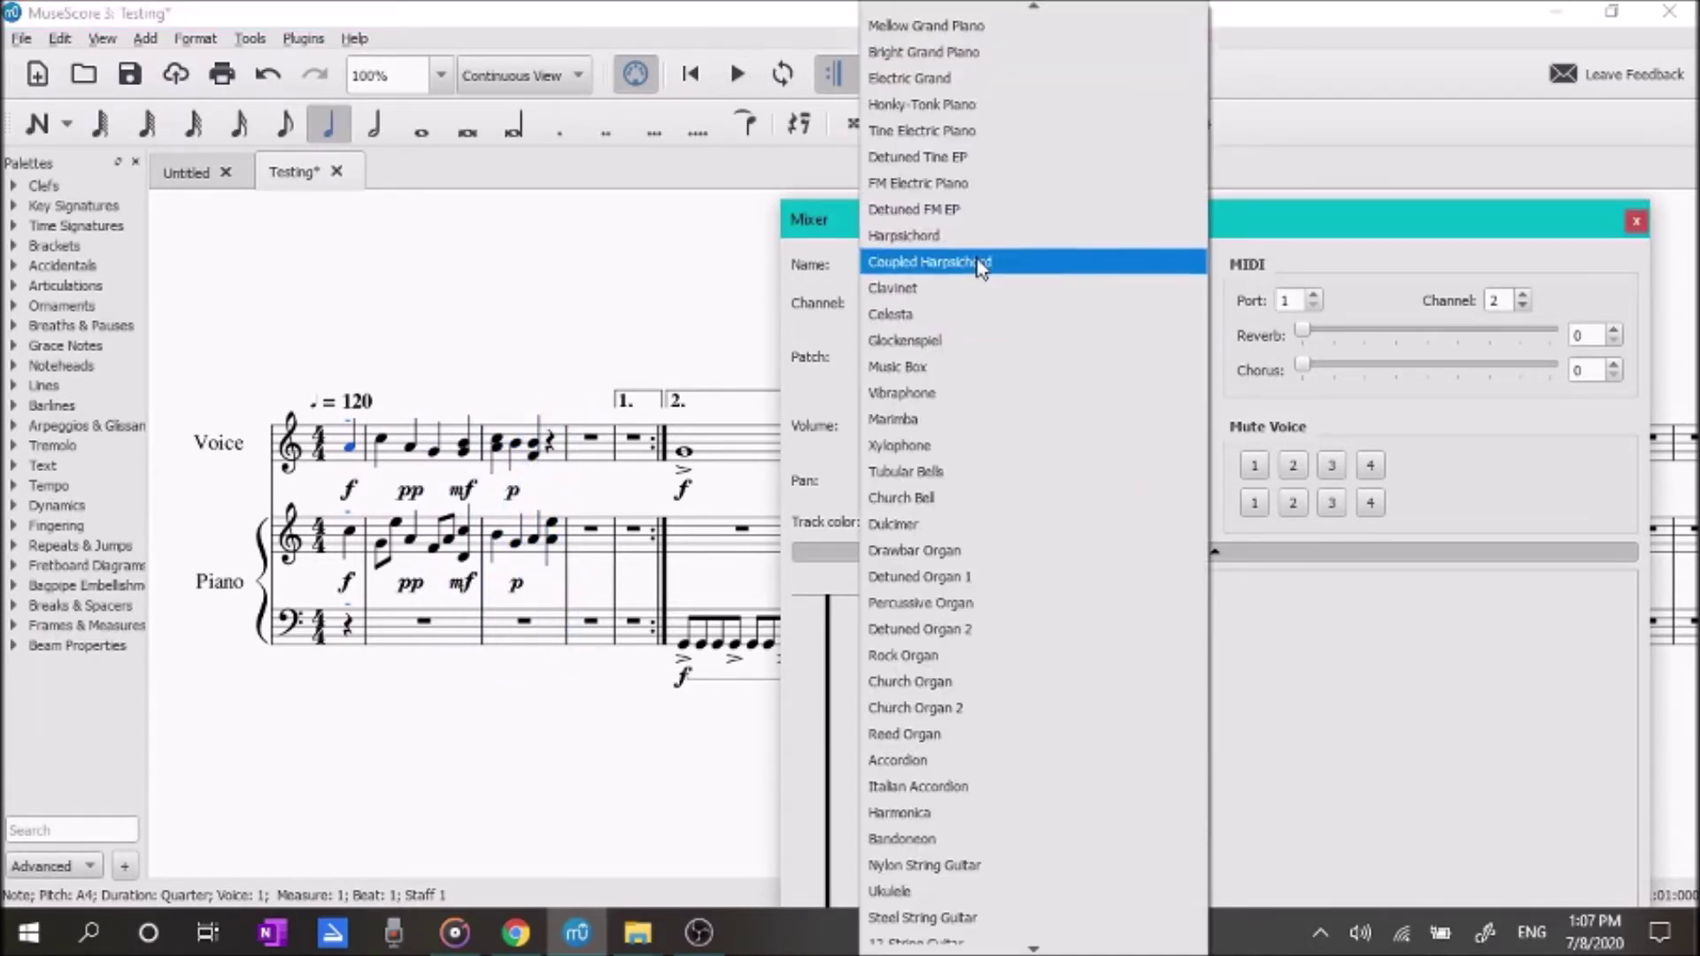
{"action": "left_click", "coordinate": [967, 186]}
{"action": "left_click", "coordinate": [737, 78]}
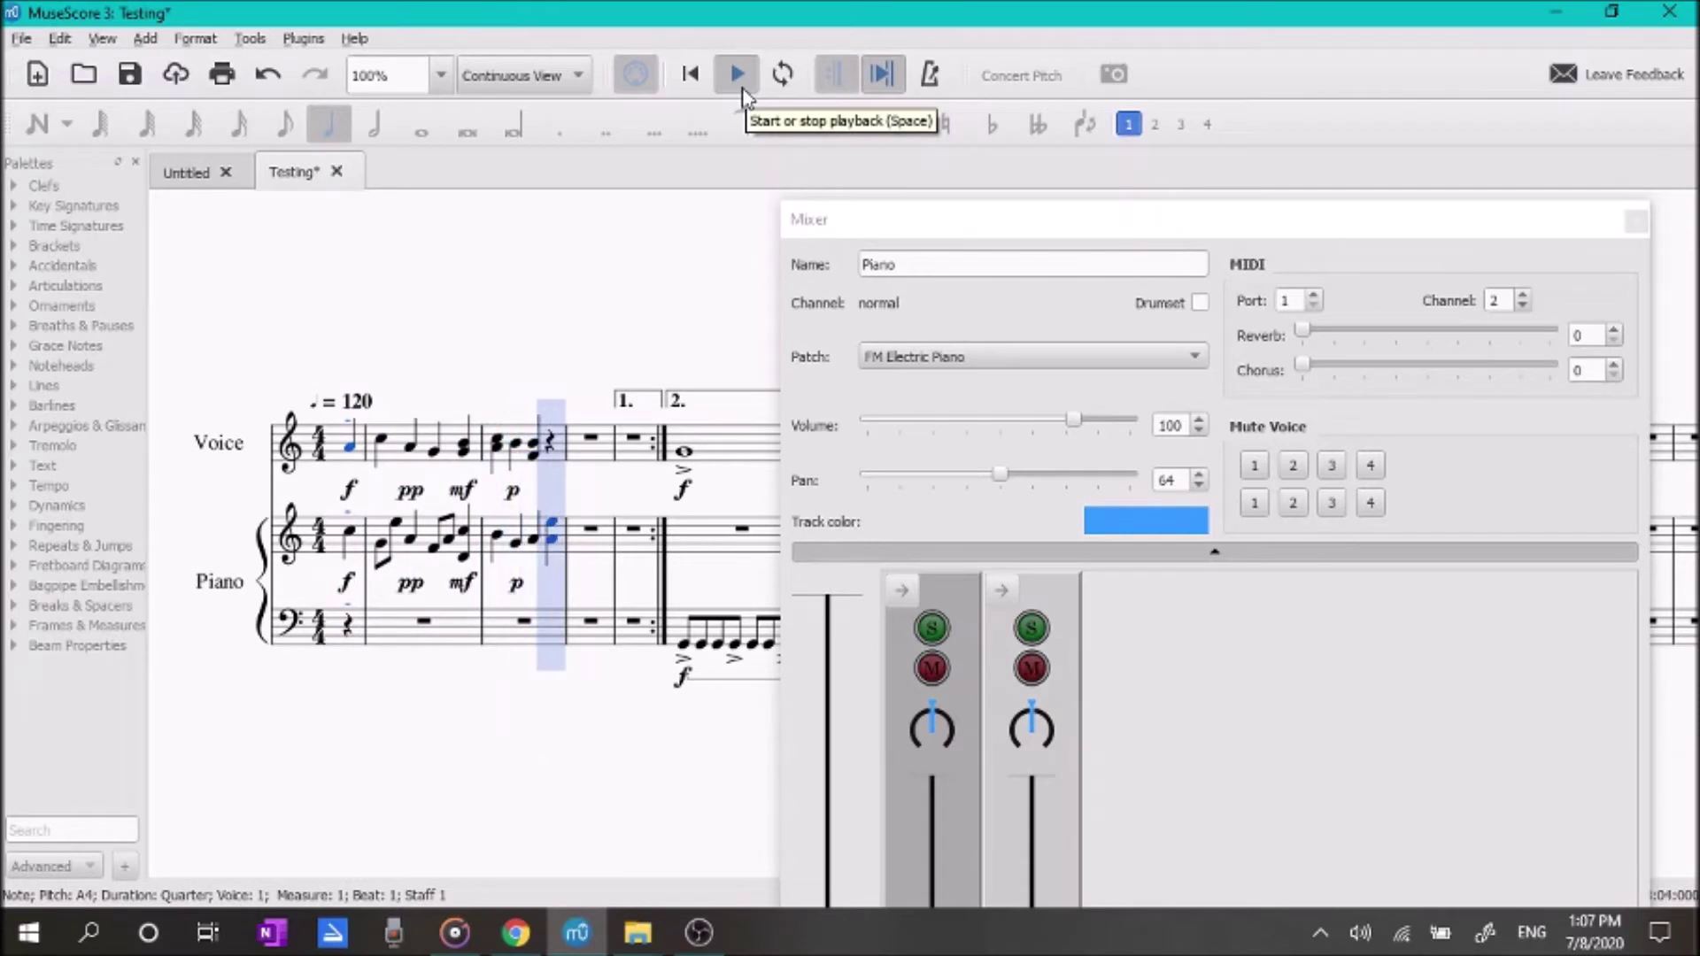
{"action": "left_click", "coordinate": [741, 86]}
Step: Choose Grand Piano as the Piano channel's patch
{"action": "left_click", "coordinate": [974, 356]}
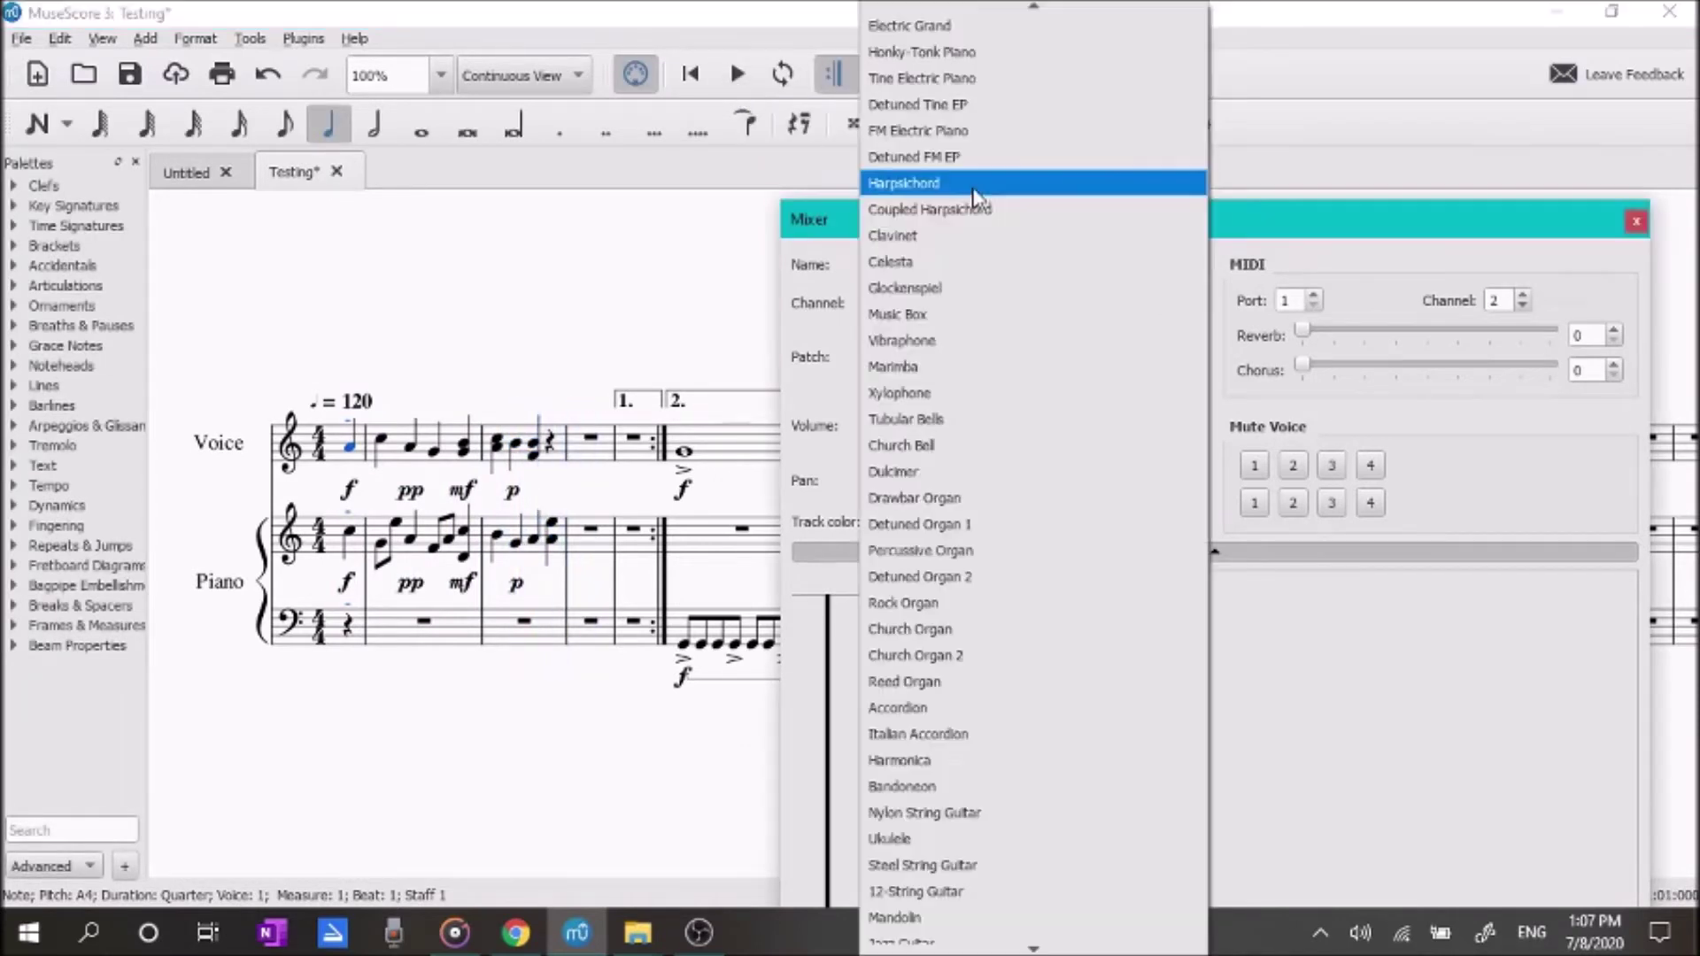
{"action": "scroll", "coordinate": [984, 40], "scroll_direction": "up", "scroll_amount": 1}
{"action": "left_click", "coordinate": [996, 20]}
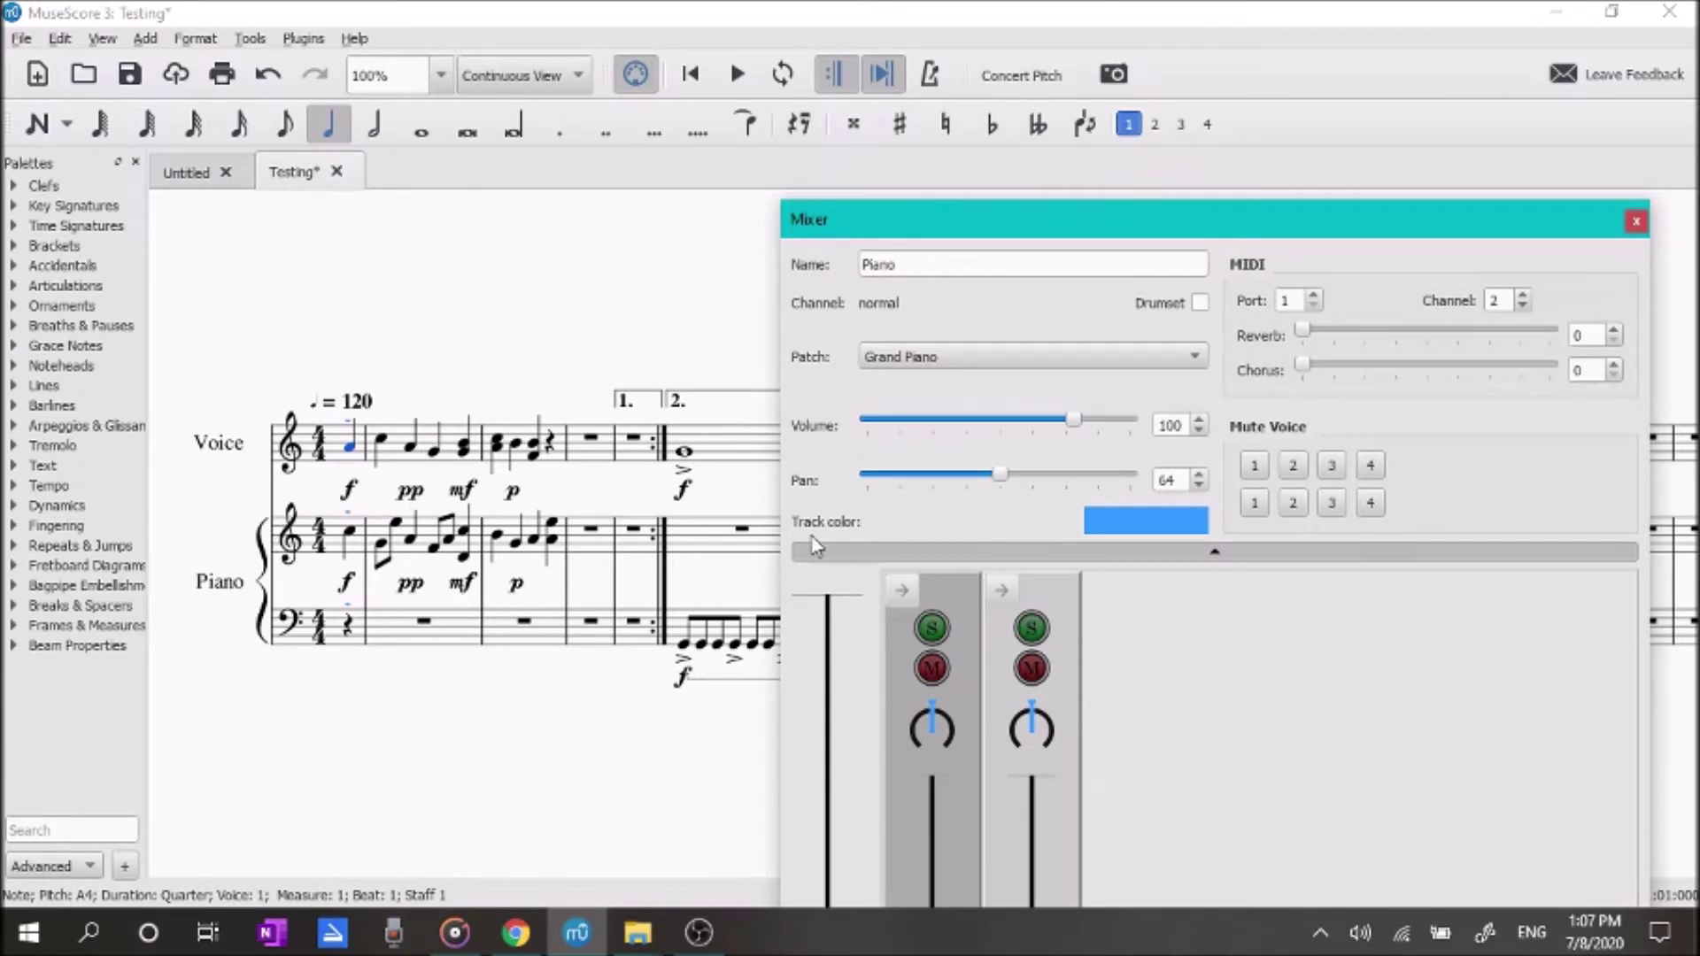
{"action": "left_click", "coordinate": [1034, 630]}
{"action": "left_click", "coordinate": [1031, 628]}
{"action": "left_click", "coordinate": [736, 74]}
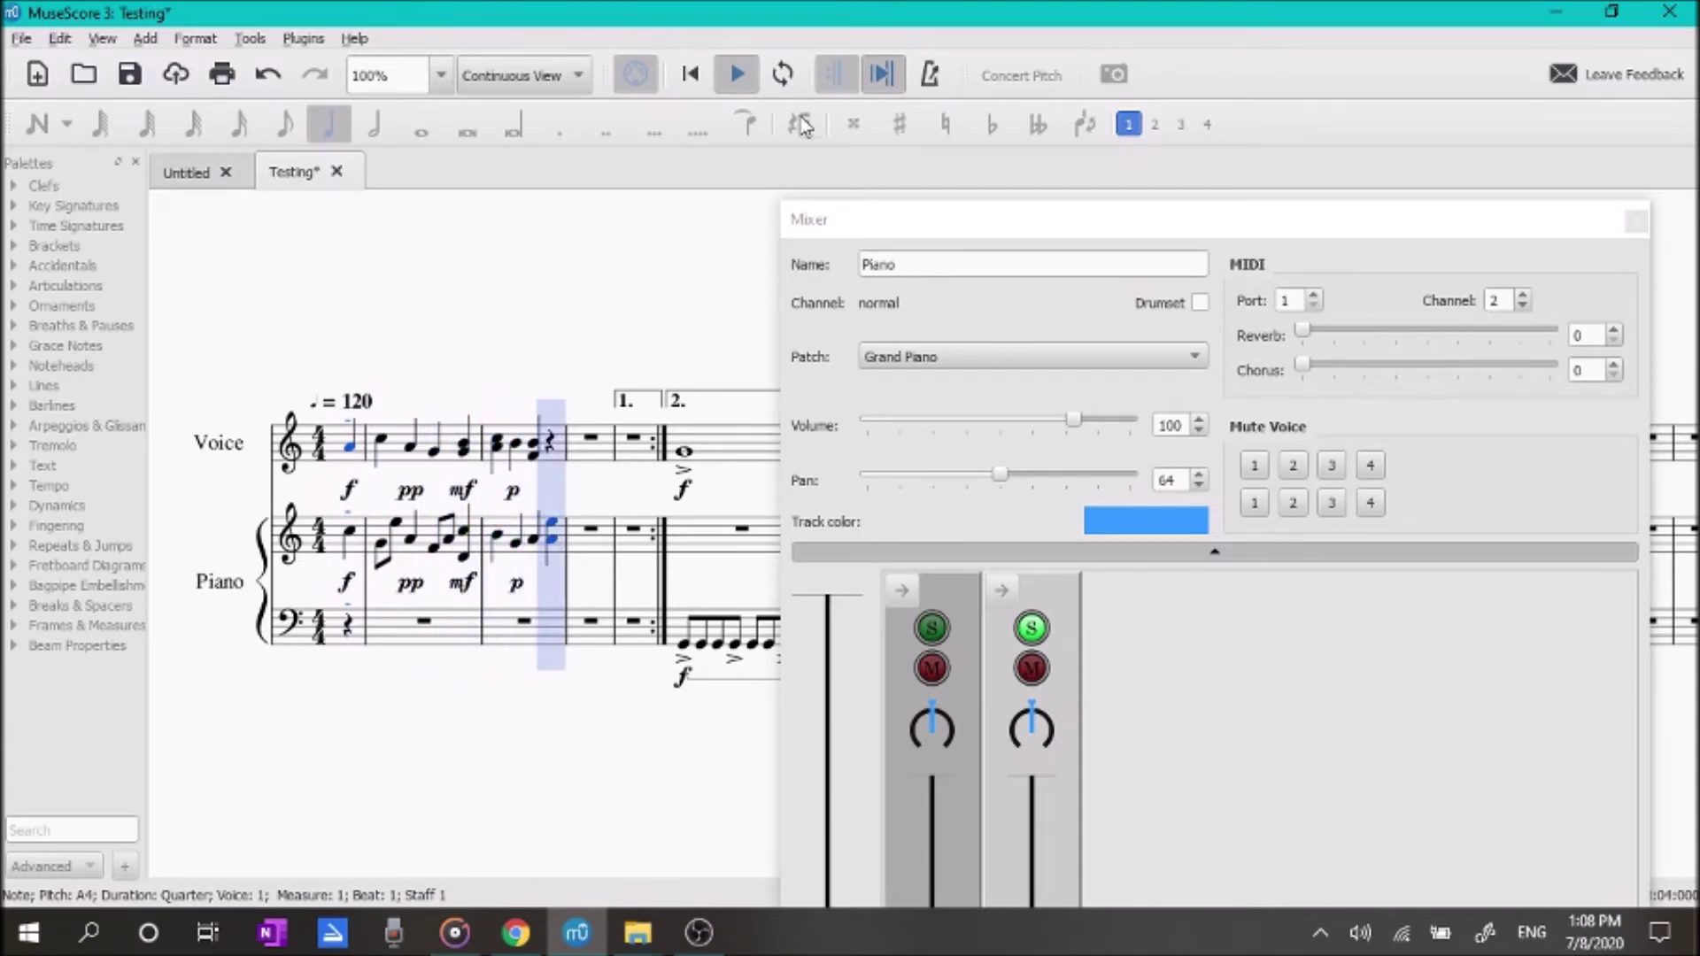
{"action": "left_click", "coordinate": [737, 78]}
{"action": "left_click", "coordinate": [1037, 641]}
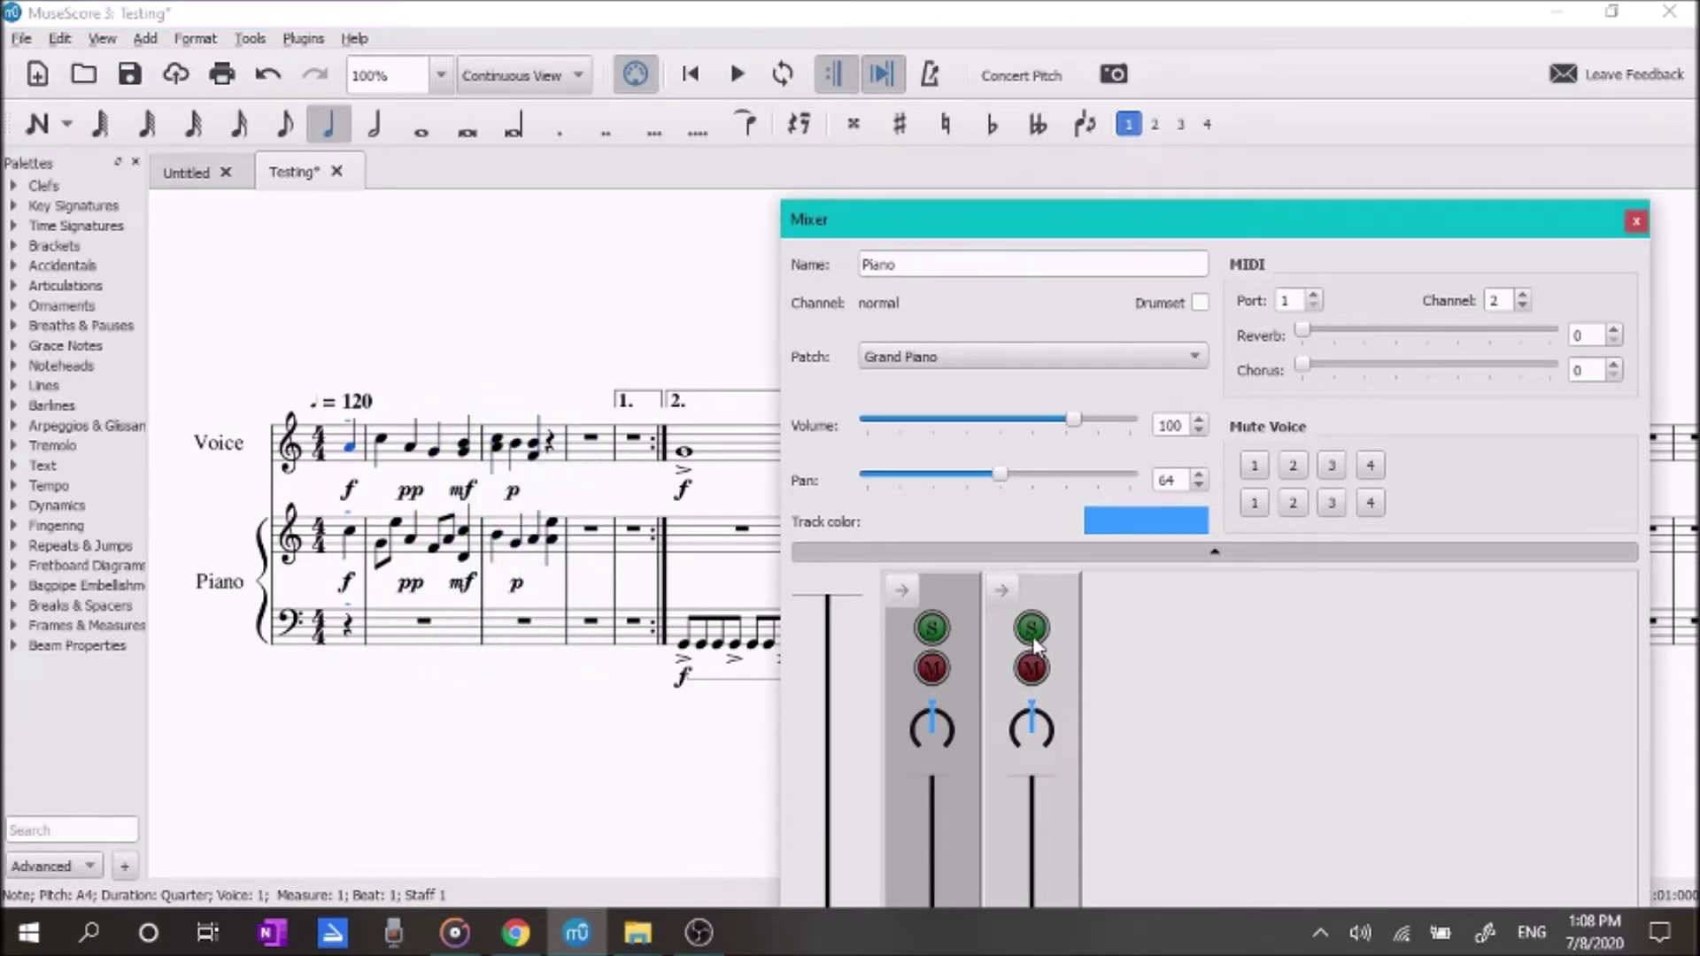
{"action": "left_click", "coordinate": [1033, 670]}
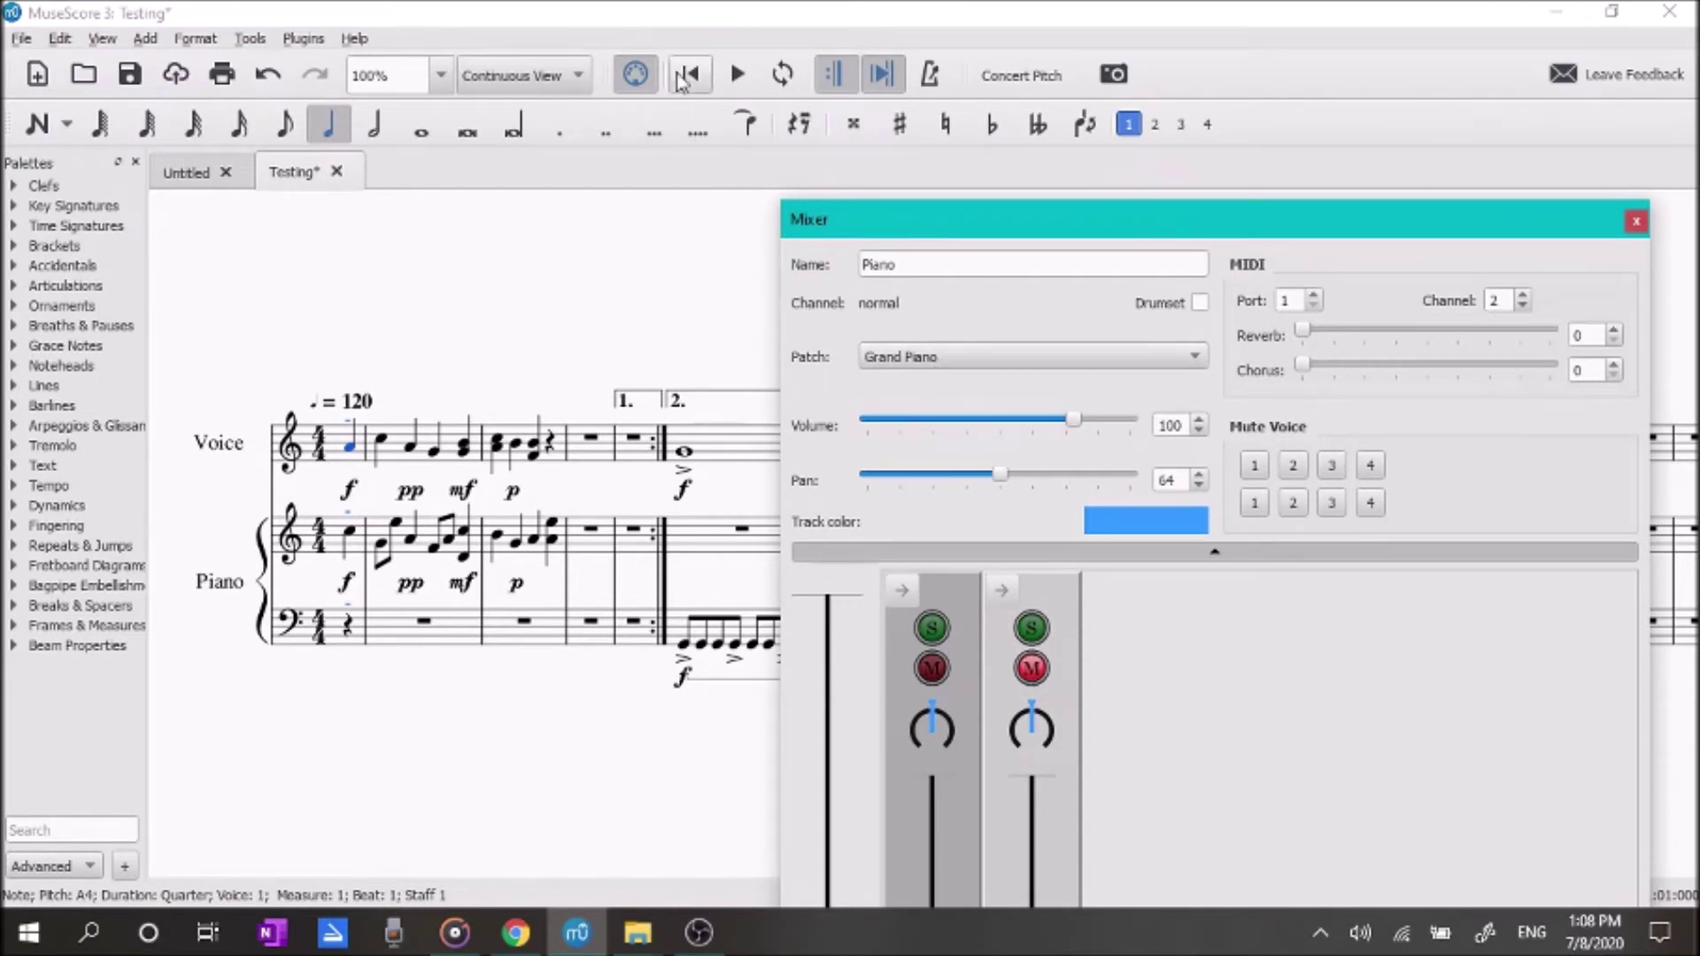
{"action": "left_click", "coordinate": [744, 78]}
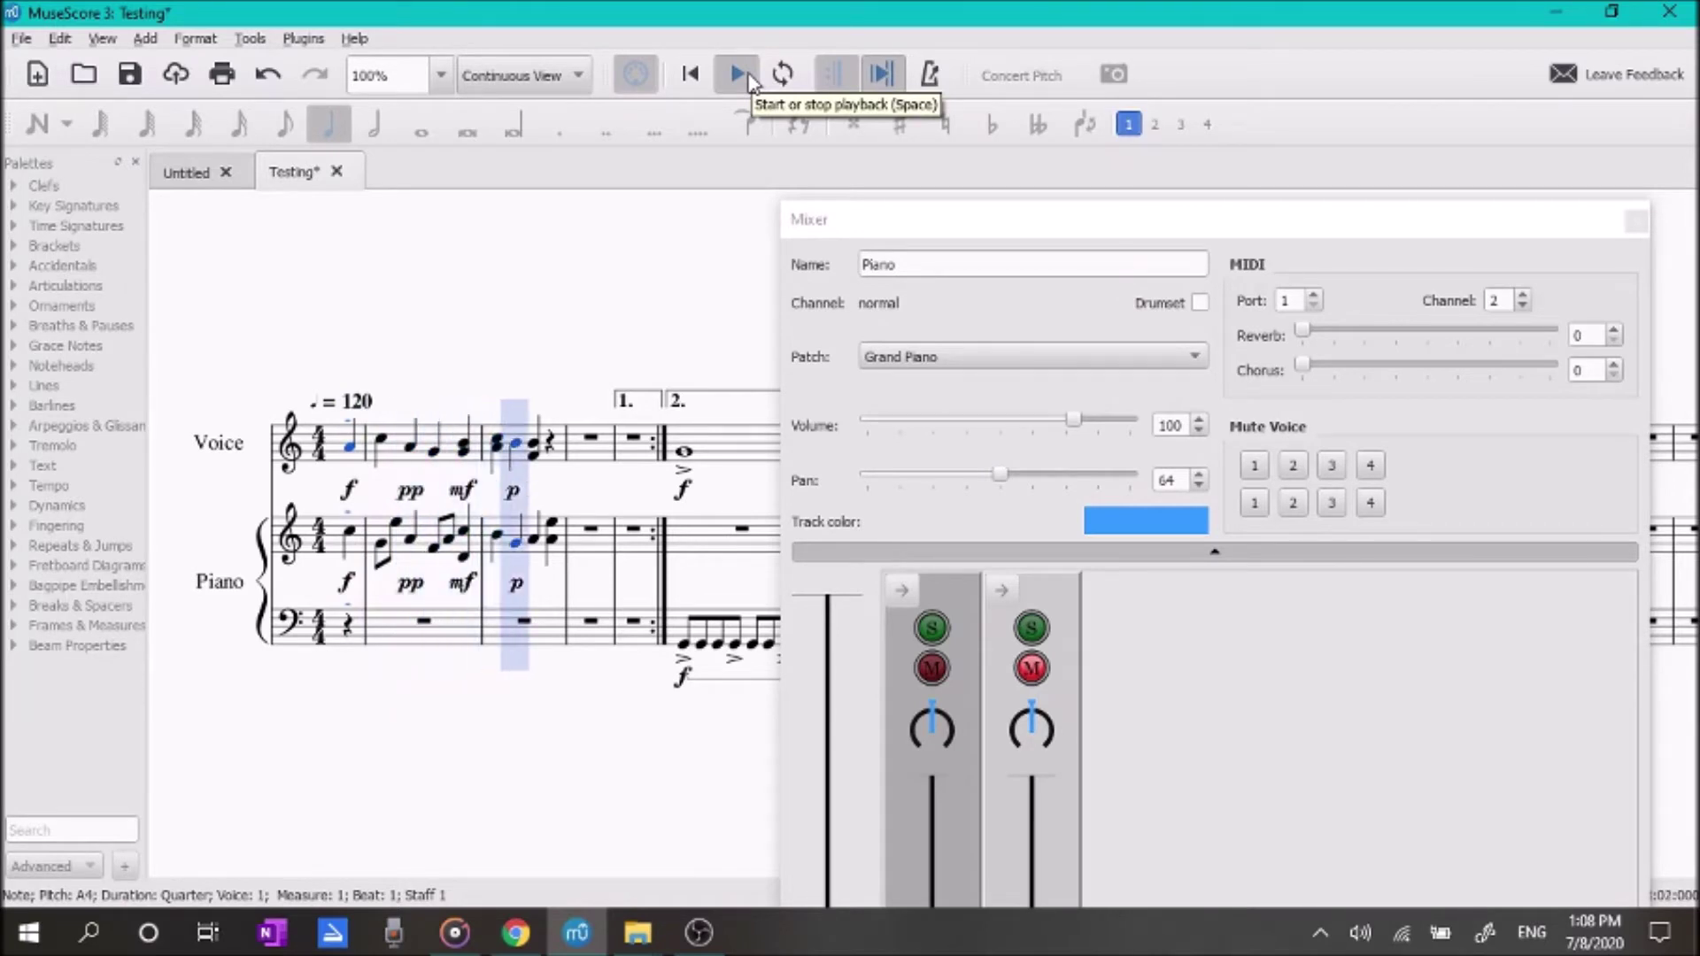
{"action": "left_click", "coordinate": [744, 78]}
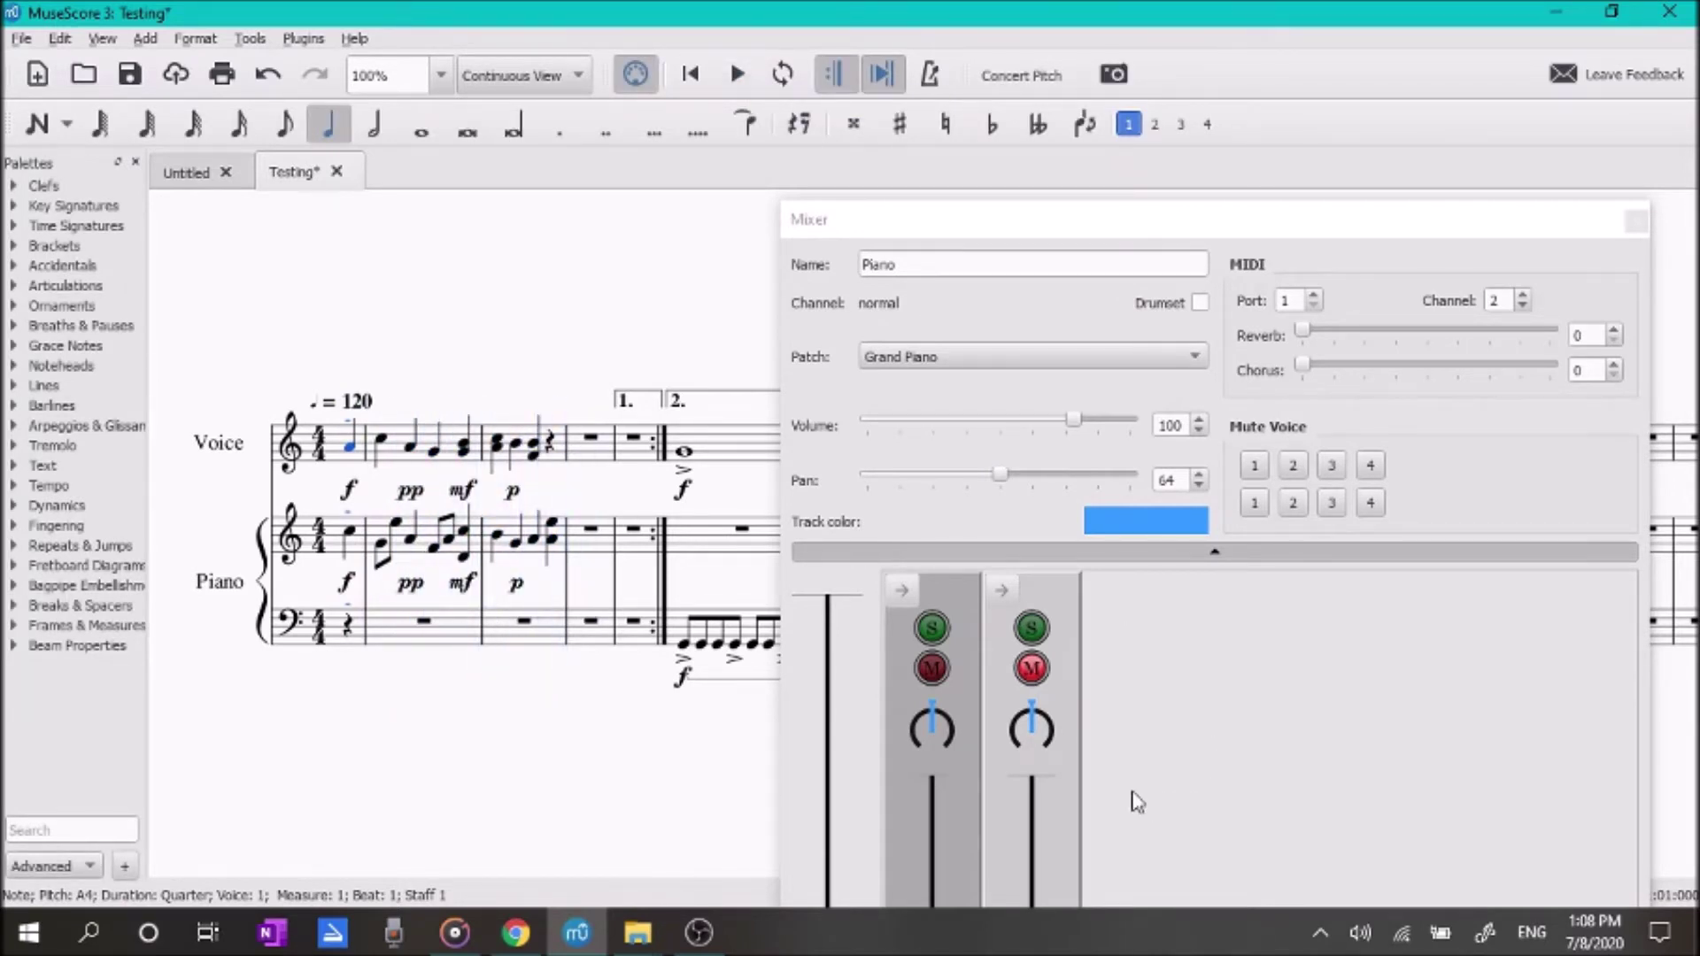
{"action": "left_click", "coordinate": [1031, 670]}
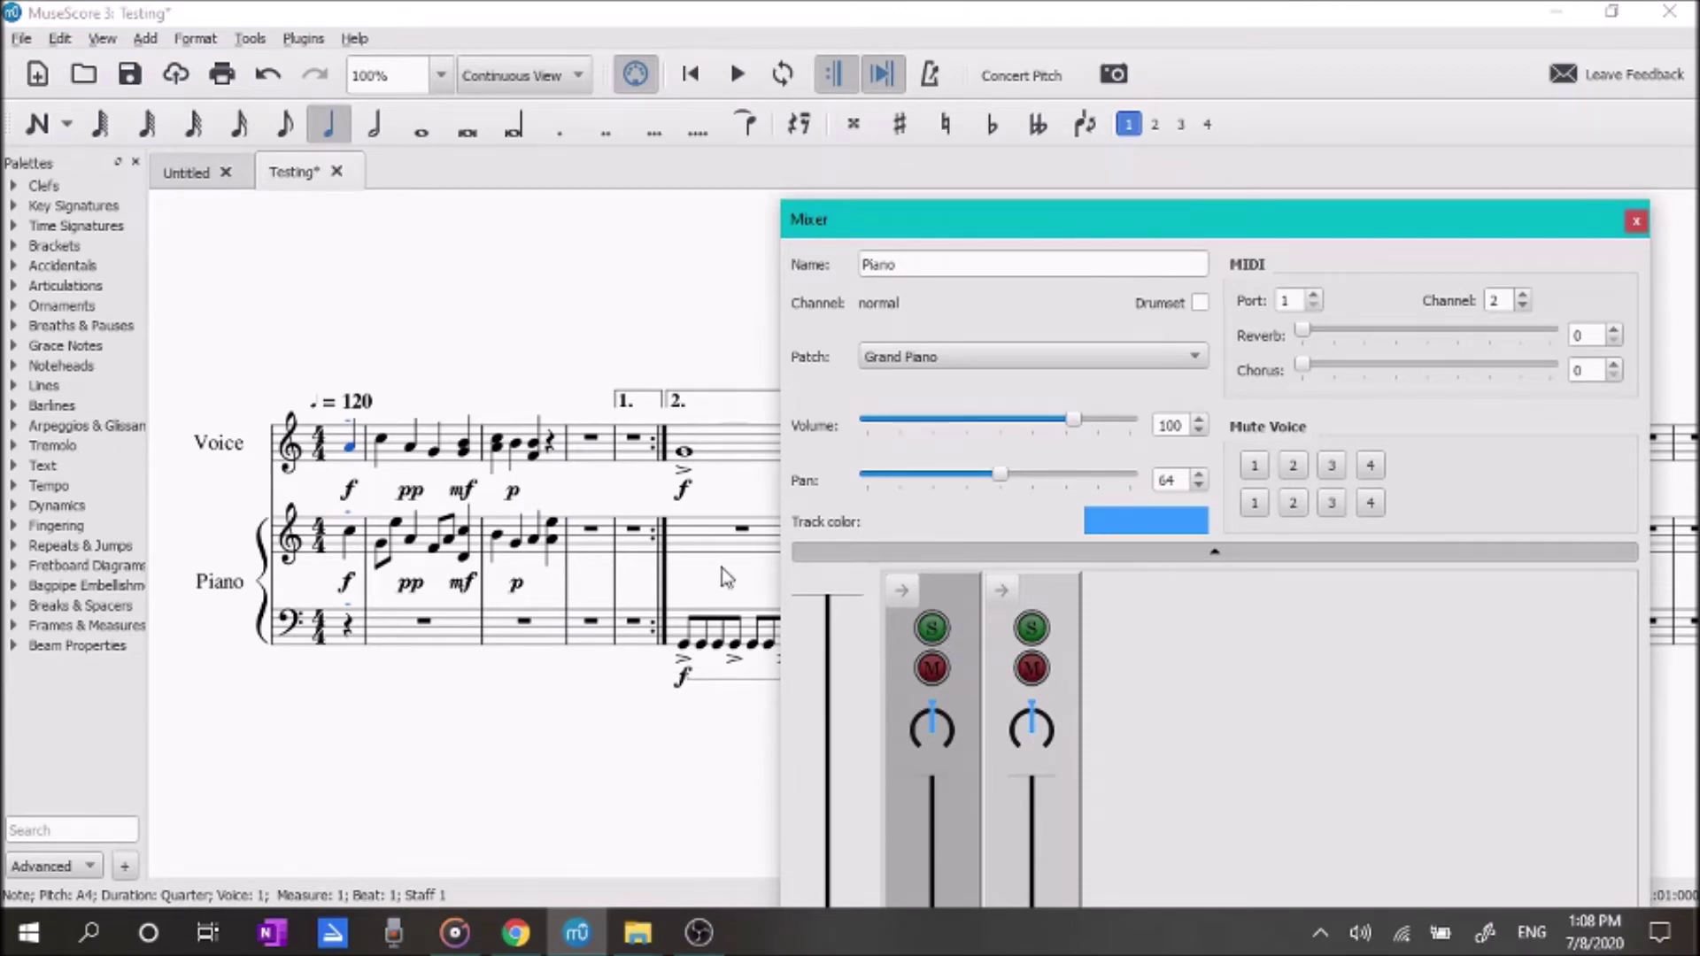
Step: Change the Piano channel's patch to Shakuhachi
{"action": "left_click", "coordinate": [879, 355]}
{"action": "scroll", "coordinate": [1018, 673], "scroll_direction": "up", "scroll_amount": 10}
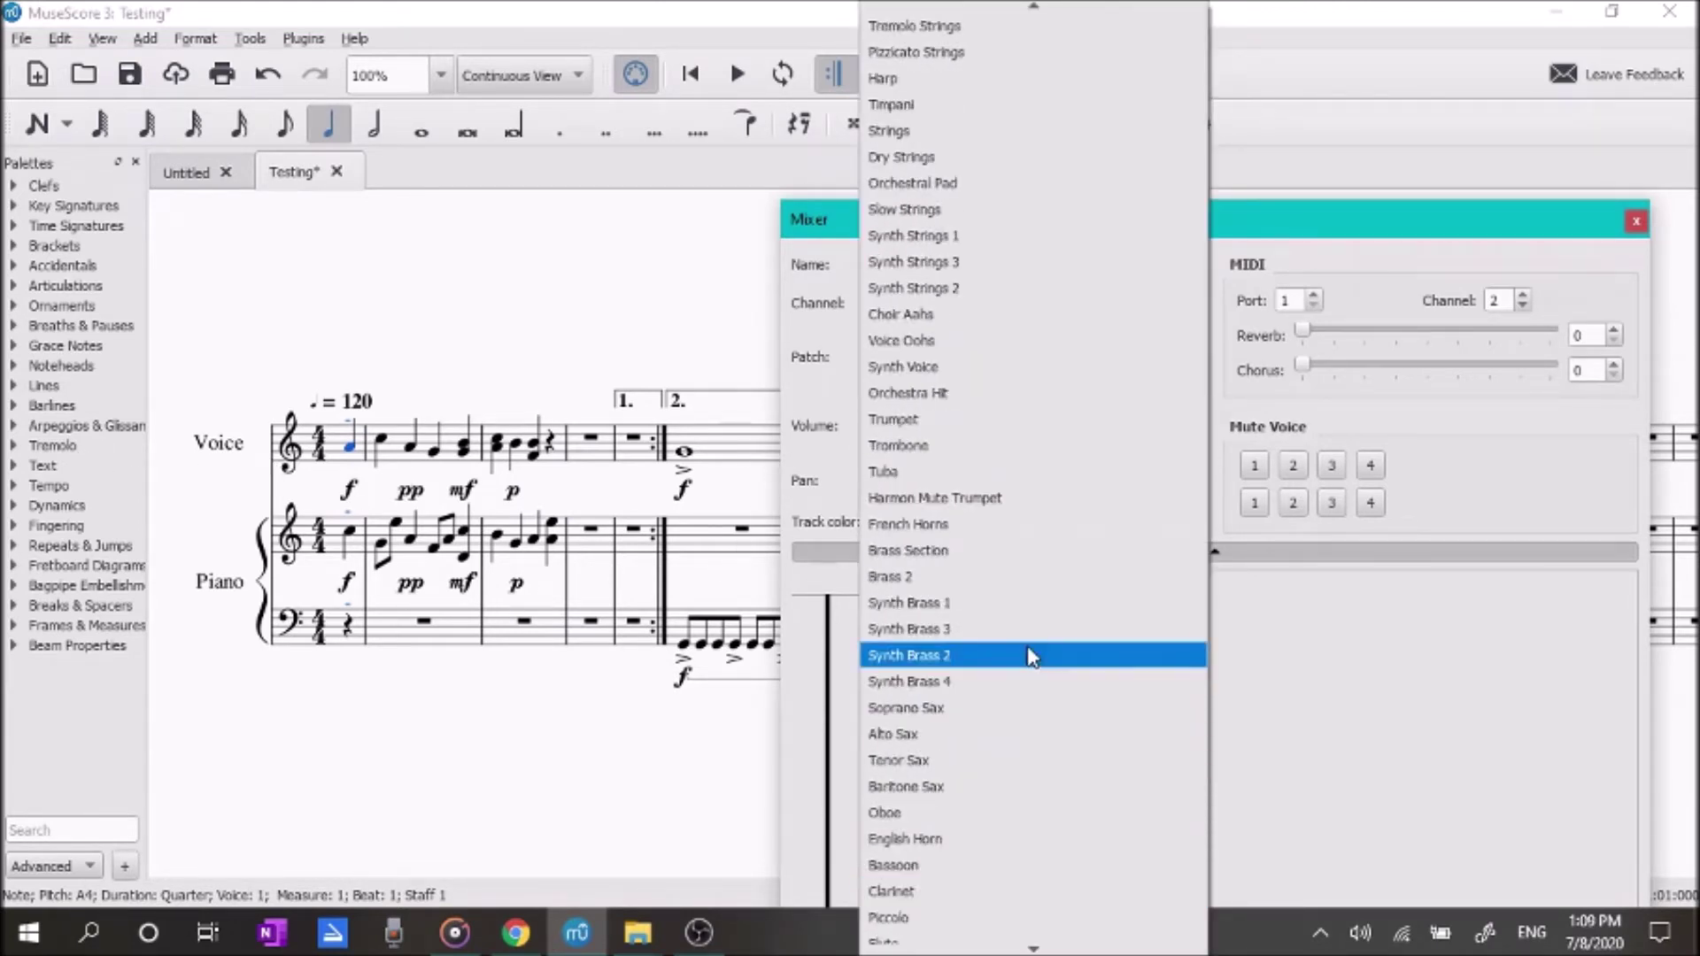
{"action": "scroll", "coordinate": [1031, 655], "scroll_direction": "up", "scroll_amount": 20}
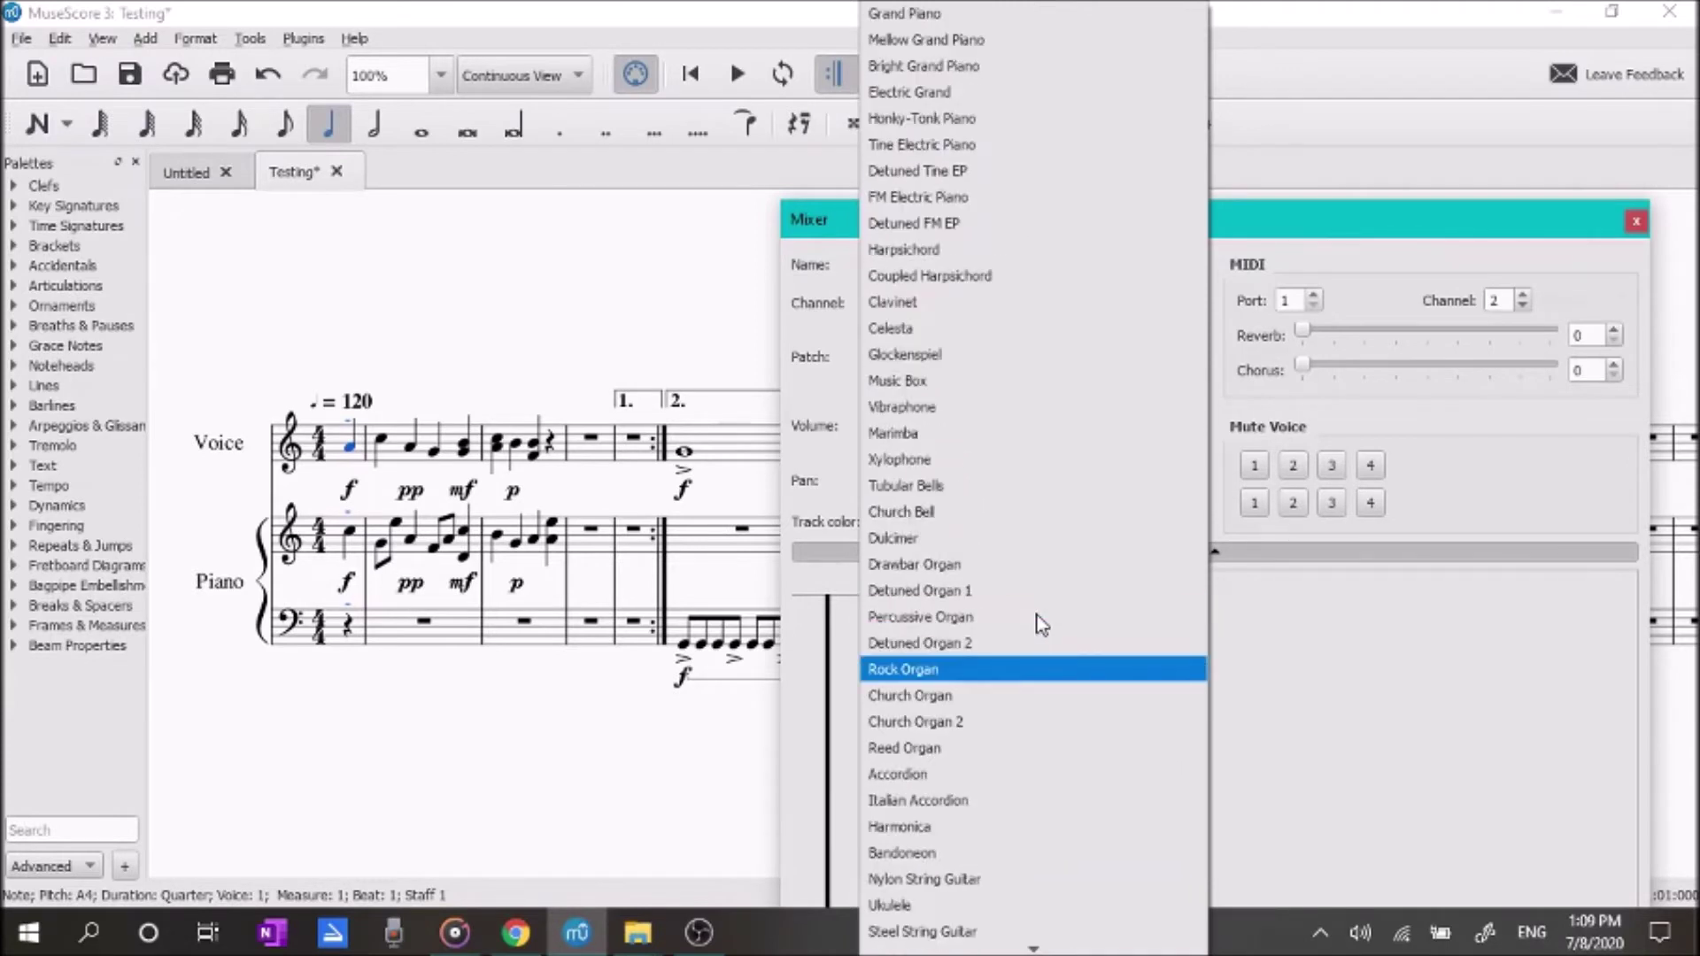
{"action": "left_click", "coordinate": [1545, 205]}
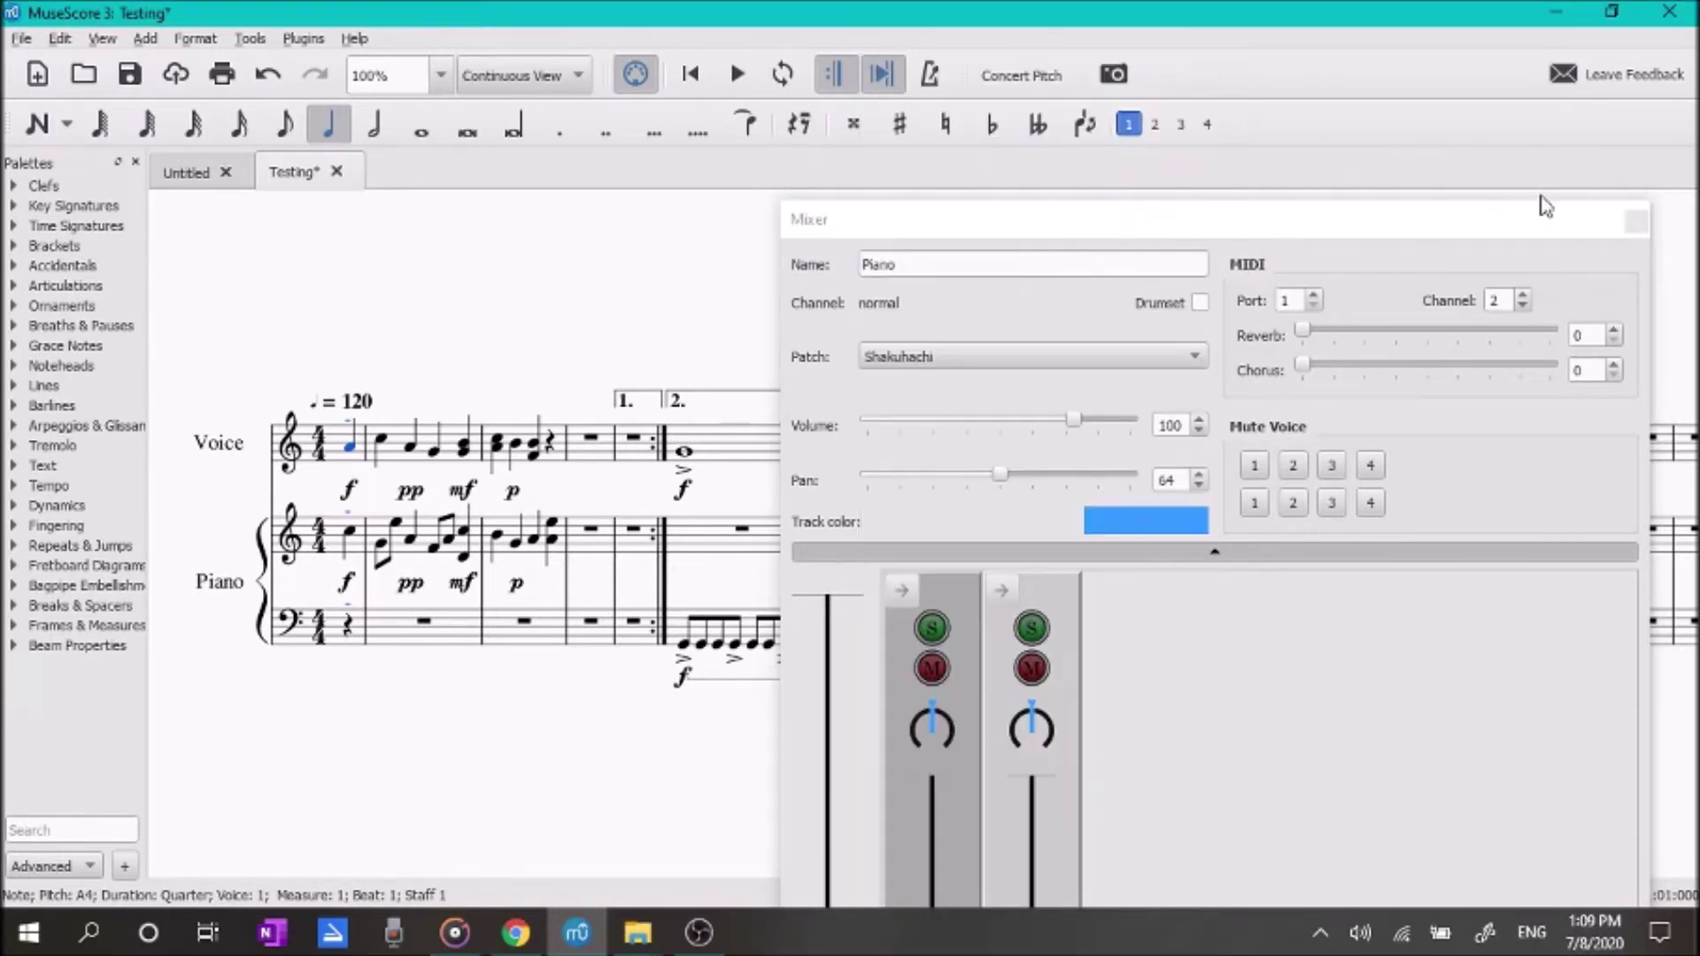
Step: Close the Mixer and select measure 10, the first empty measure
{"action": "left_click", "coordinate": [1498, 228]}
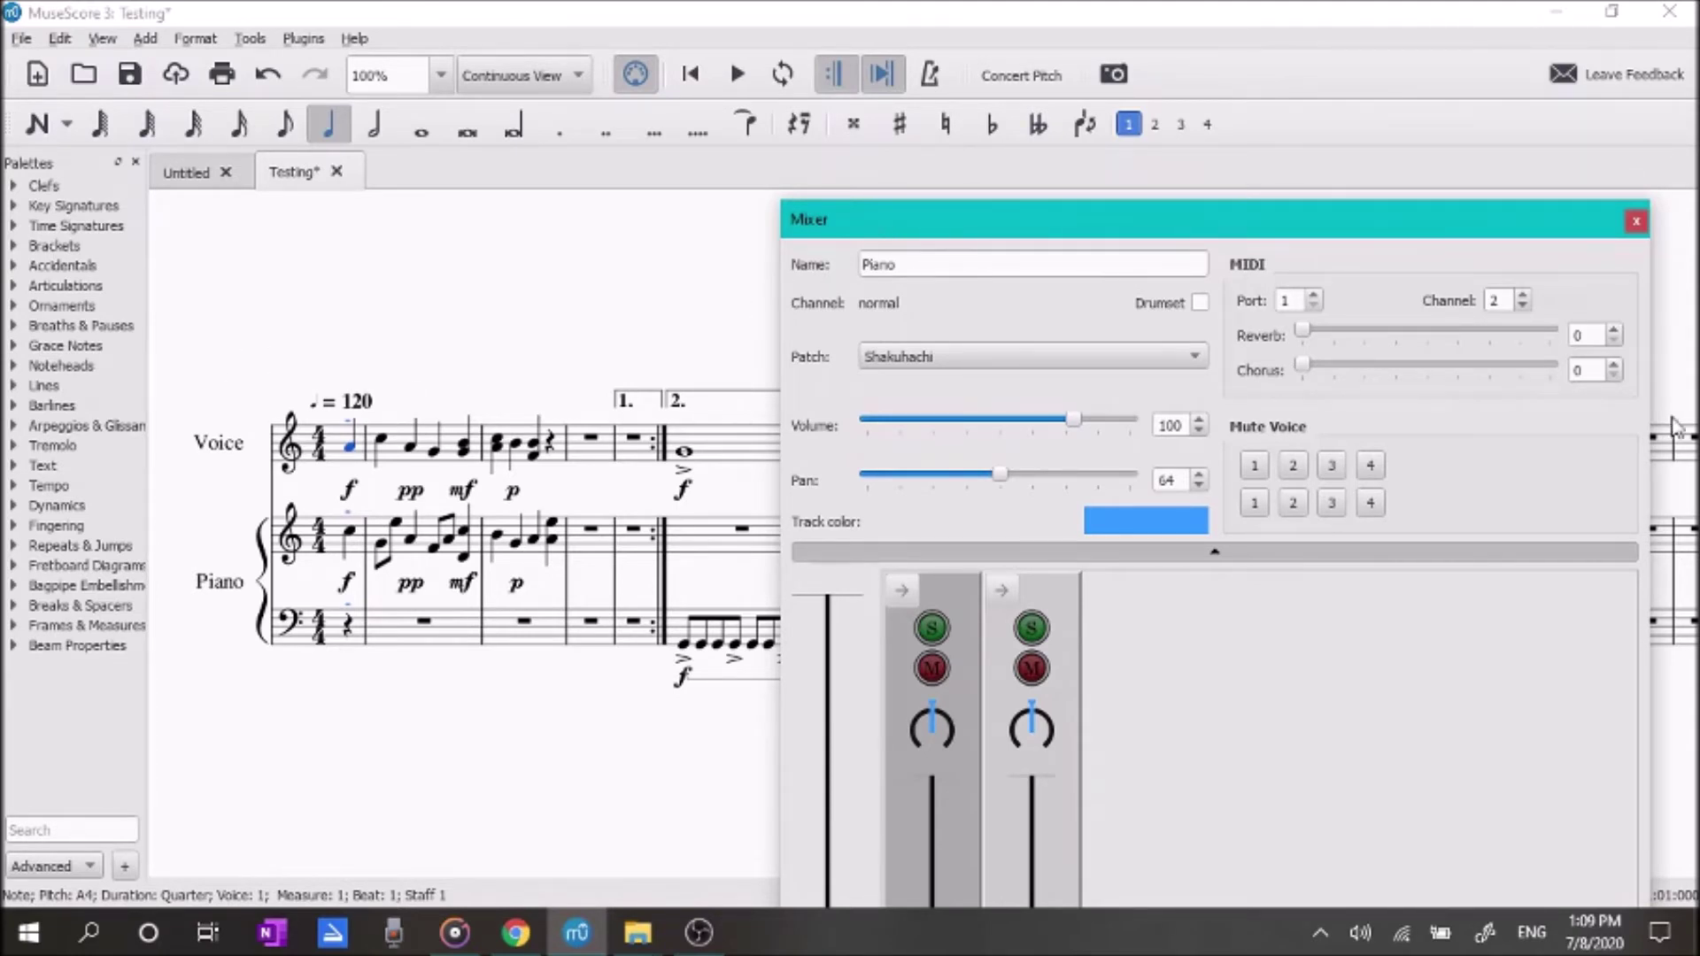
{"action": "left_click", "coordinate": [1636, 217]}
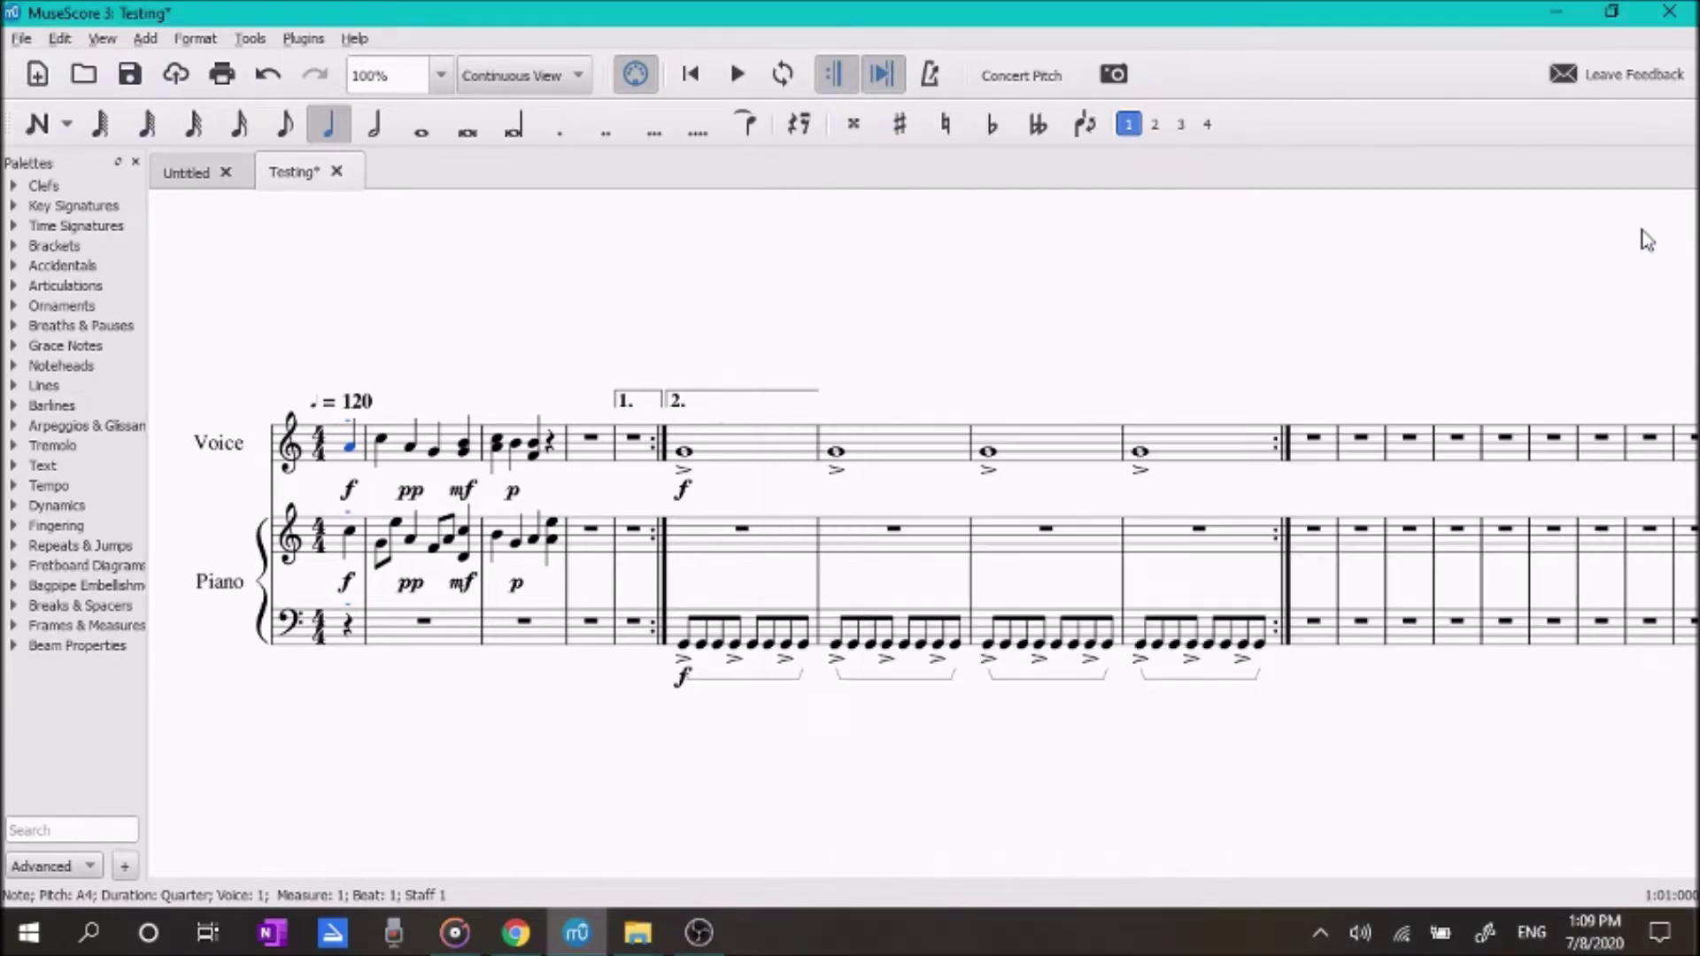
{"action": "left_click", "coordinate": [1315, 454]}
Step: Select measures 10–32 and delete them with Ctrl+Delete, then return the view to the score's start
{"action": "left_click_drag", "start_coordinate": [1176, 774], "coordinate": [703, 706]}
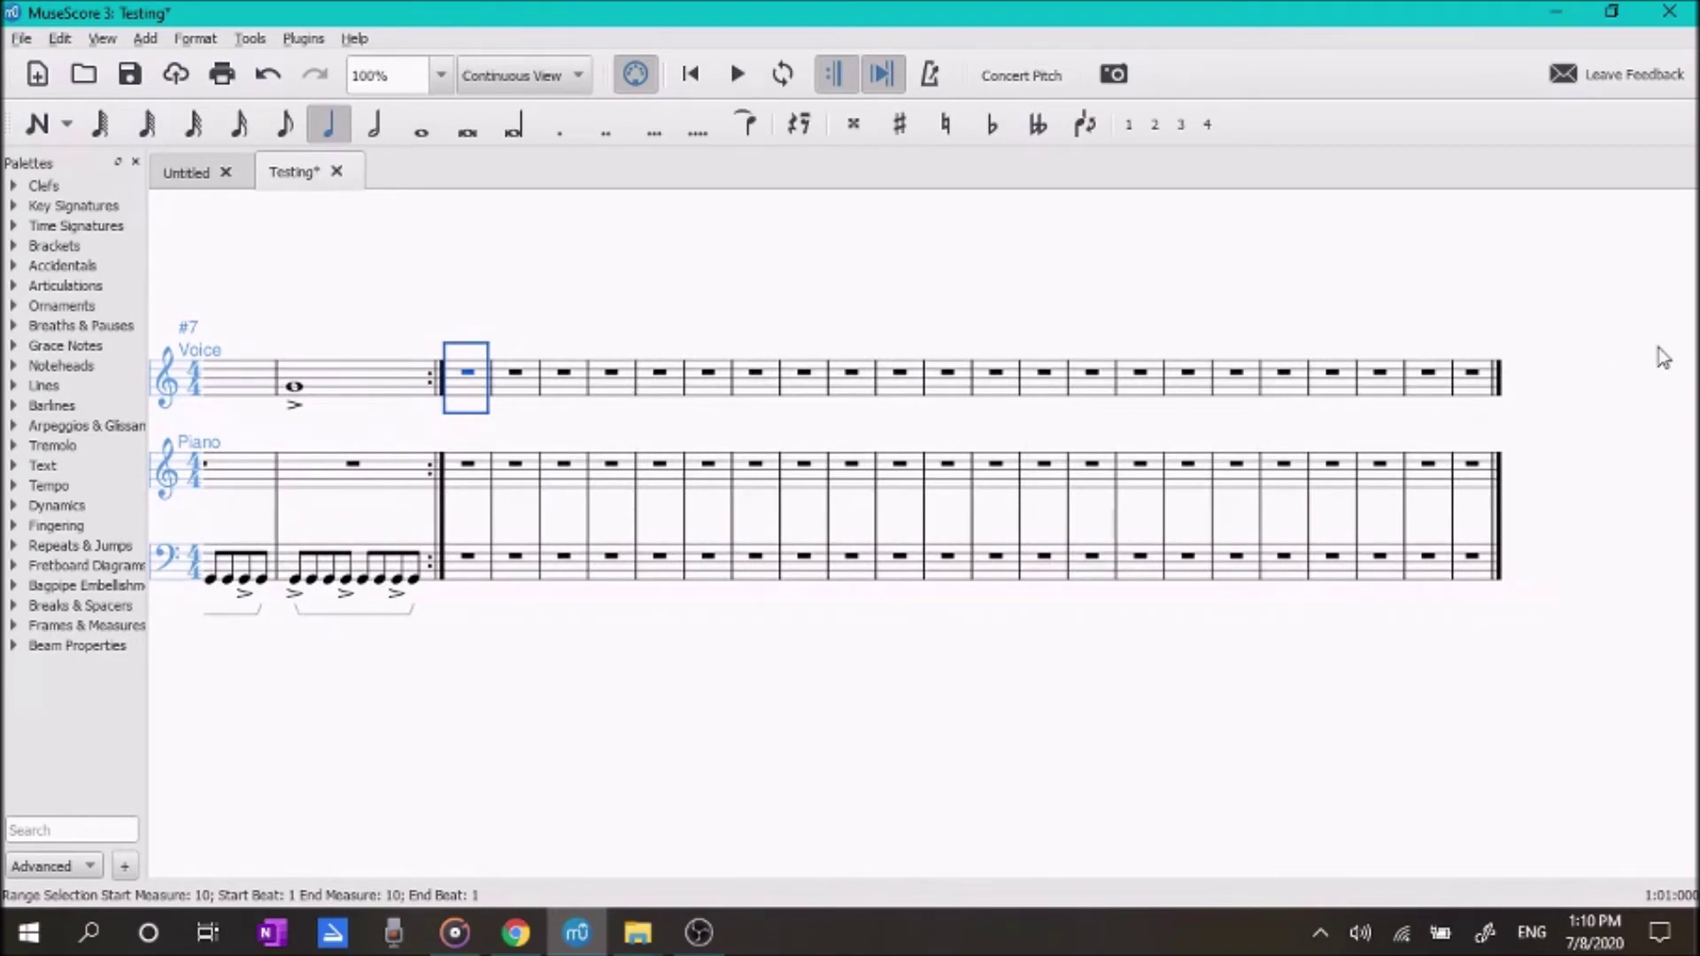
{"action": "left_click", "coordinate": [1470, 389], "text": "shift"}
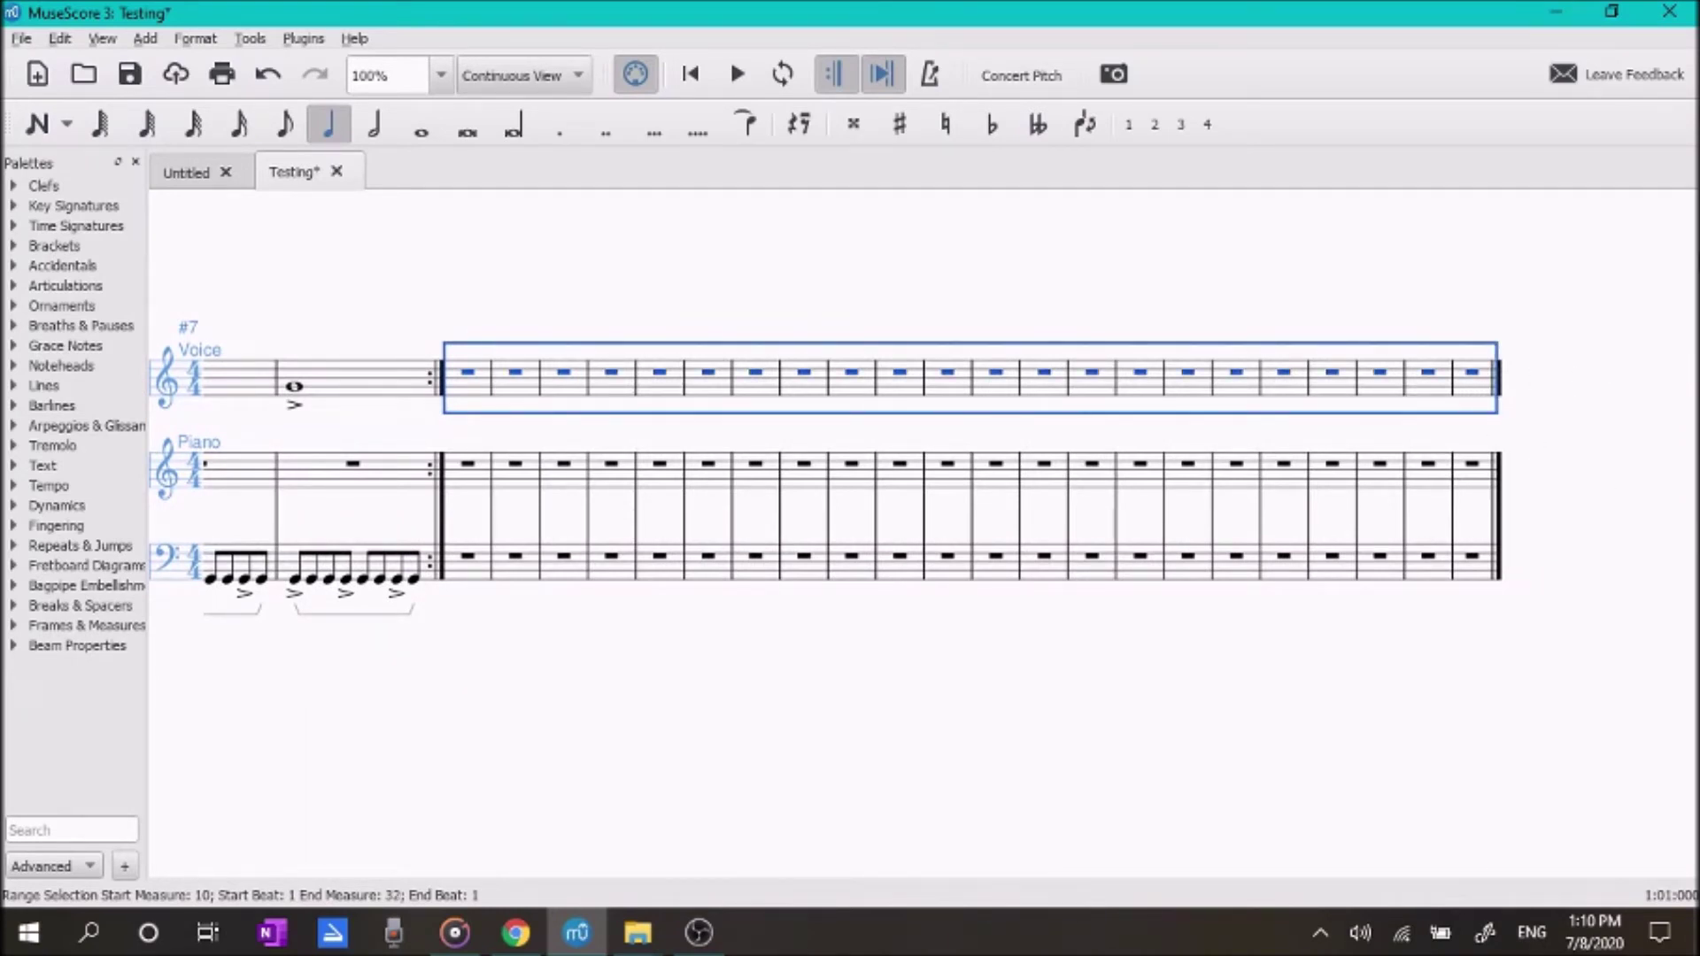
{"action": "key", "text": "ctrl+Delete"}
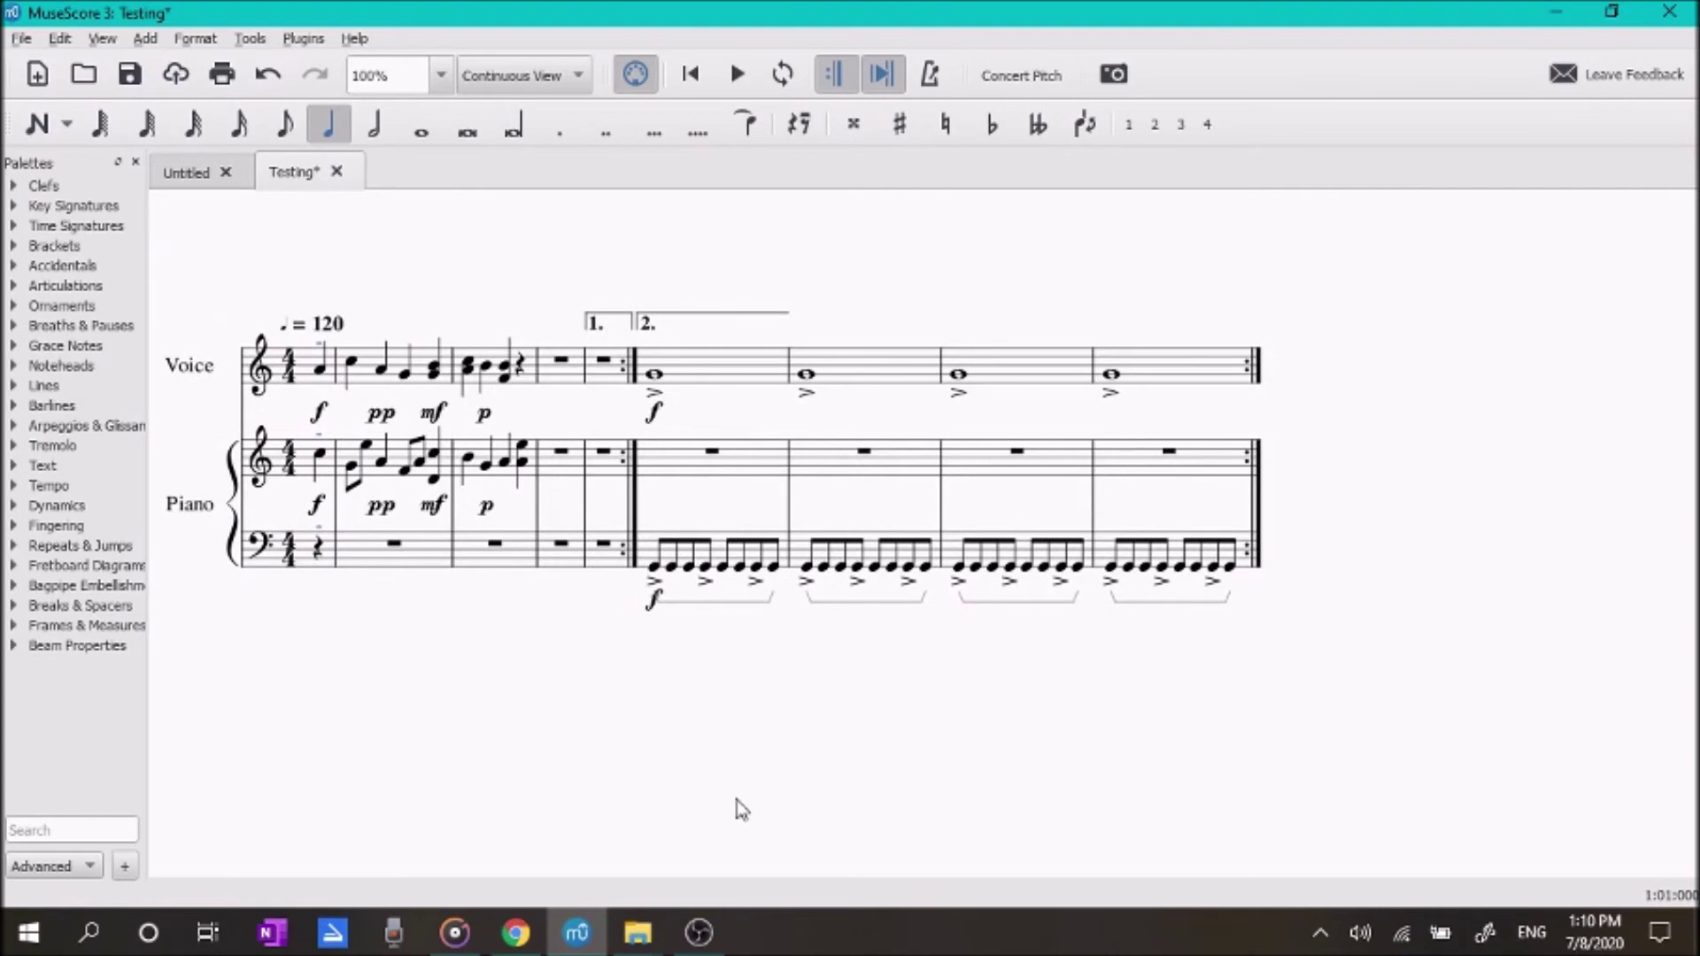
{"action": "left_click_drag", "start_coordinate": [740, 804], "coordinate": [907, 791]}
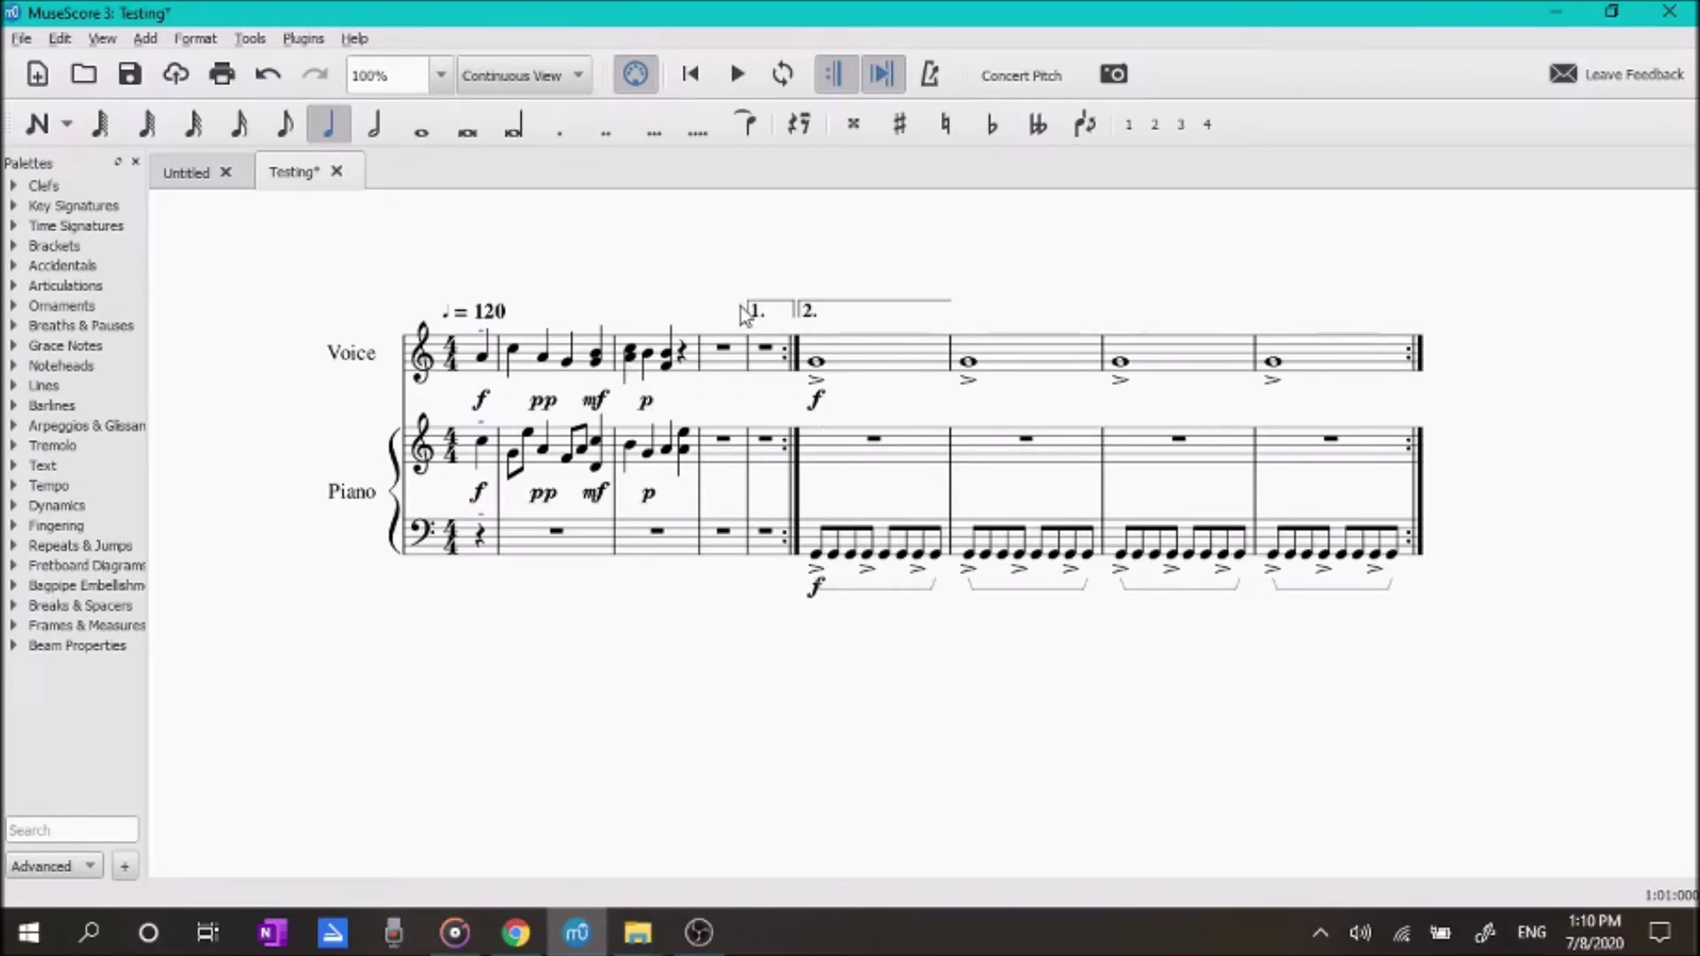
{"action": "left_click_drag", "start_coordinate": [785, 250], "coordinate": [818, 279]}
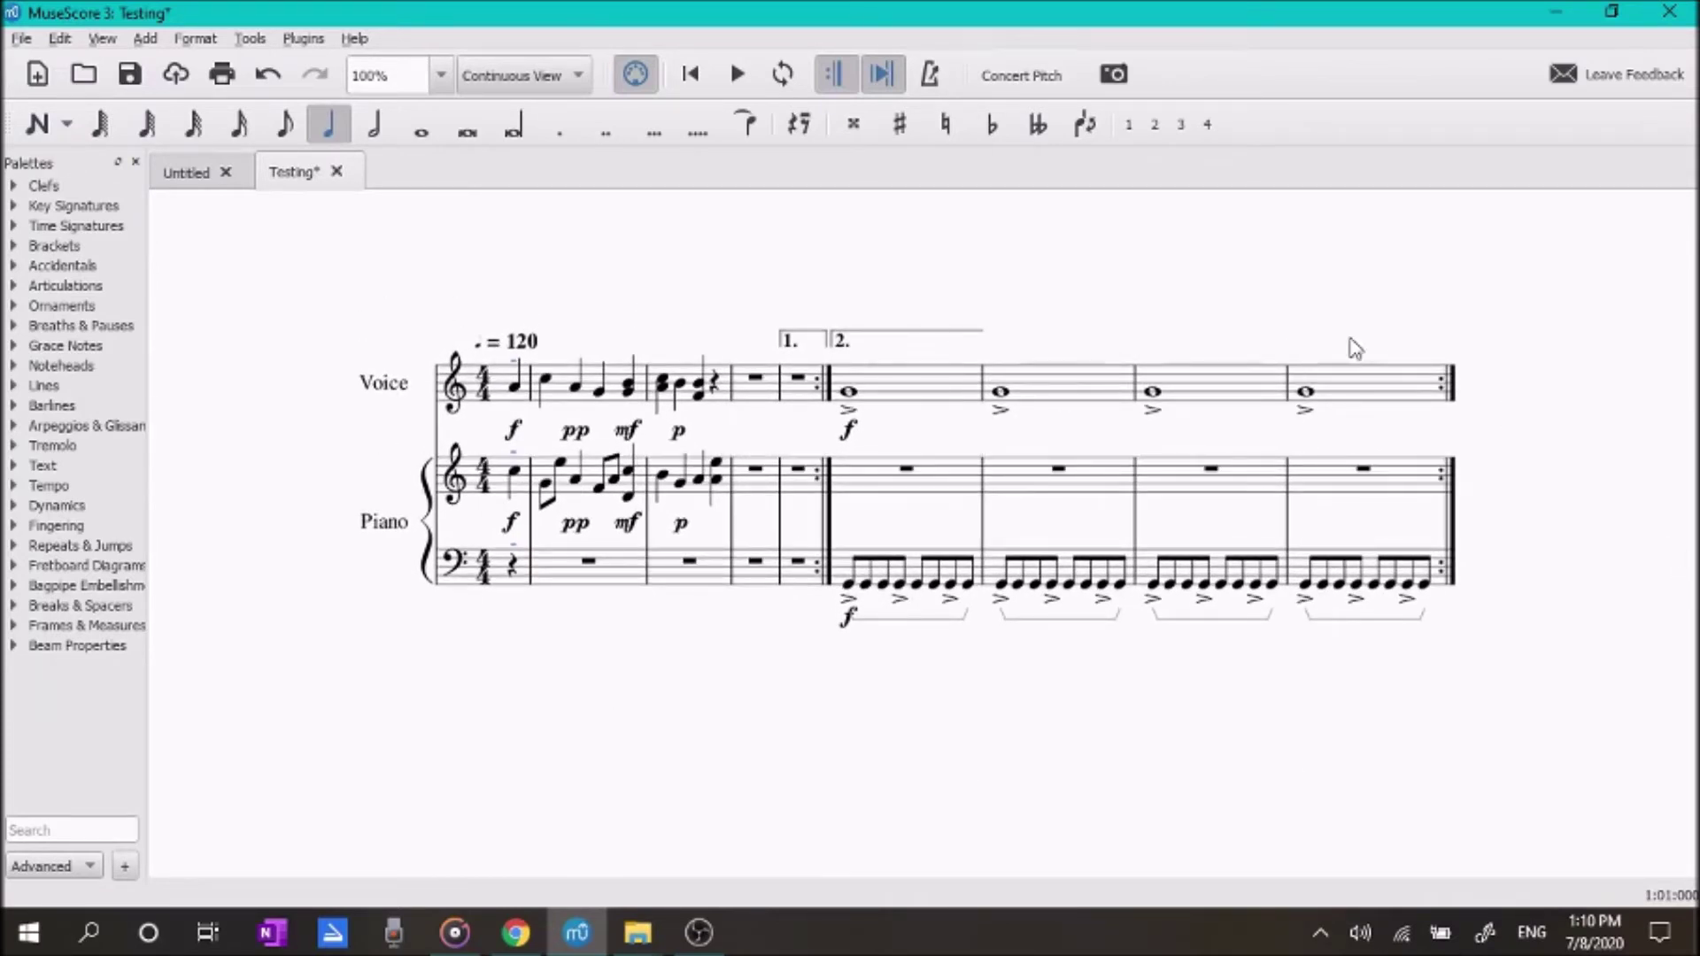
Step: Save the Testing score and open File > Export with its file type list
{"action": "left_click", "coordinate": [130, 74]}
{"action": "key", "text": "alt+f"}
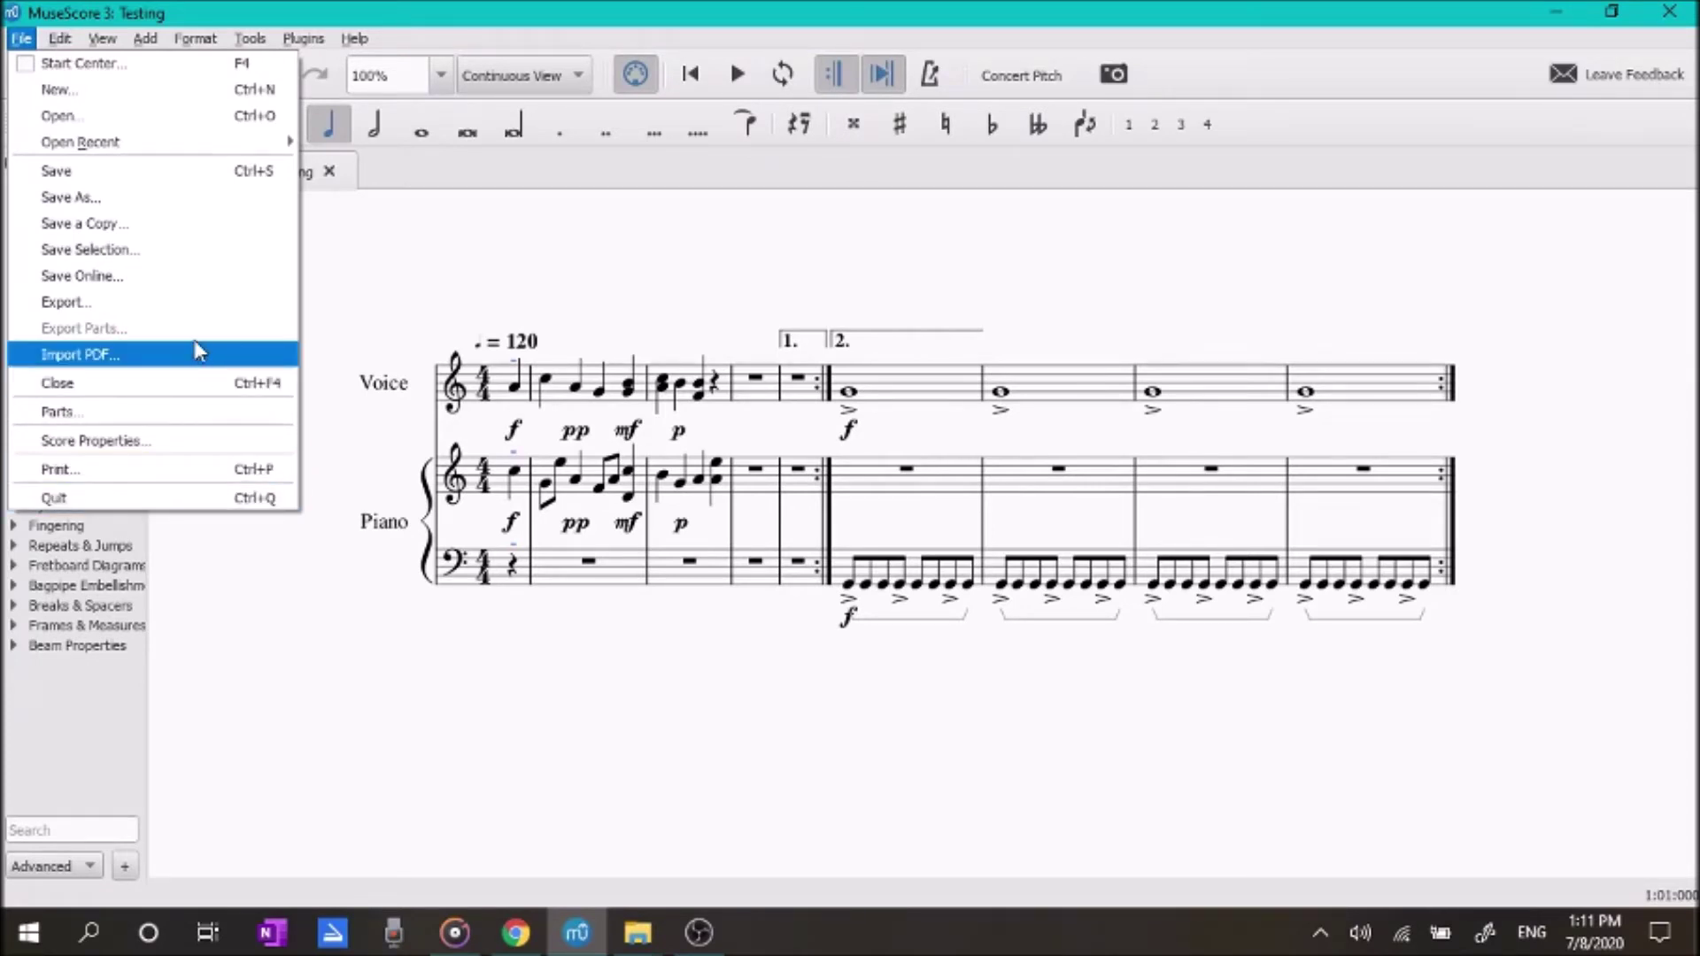
{"action": "left_click", "coordinate": [113, 307]}
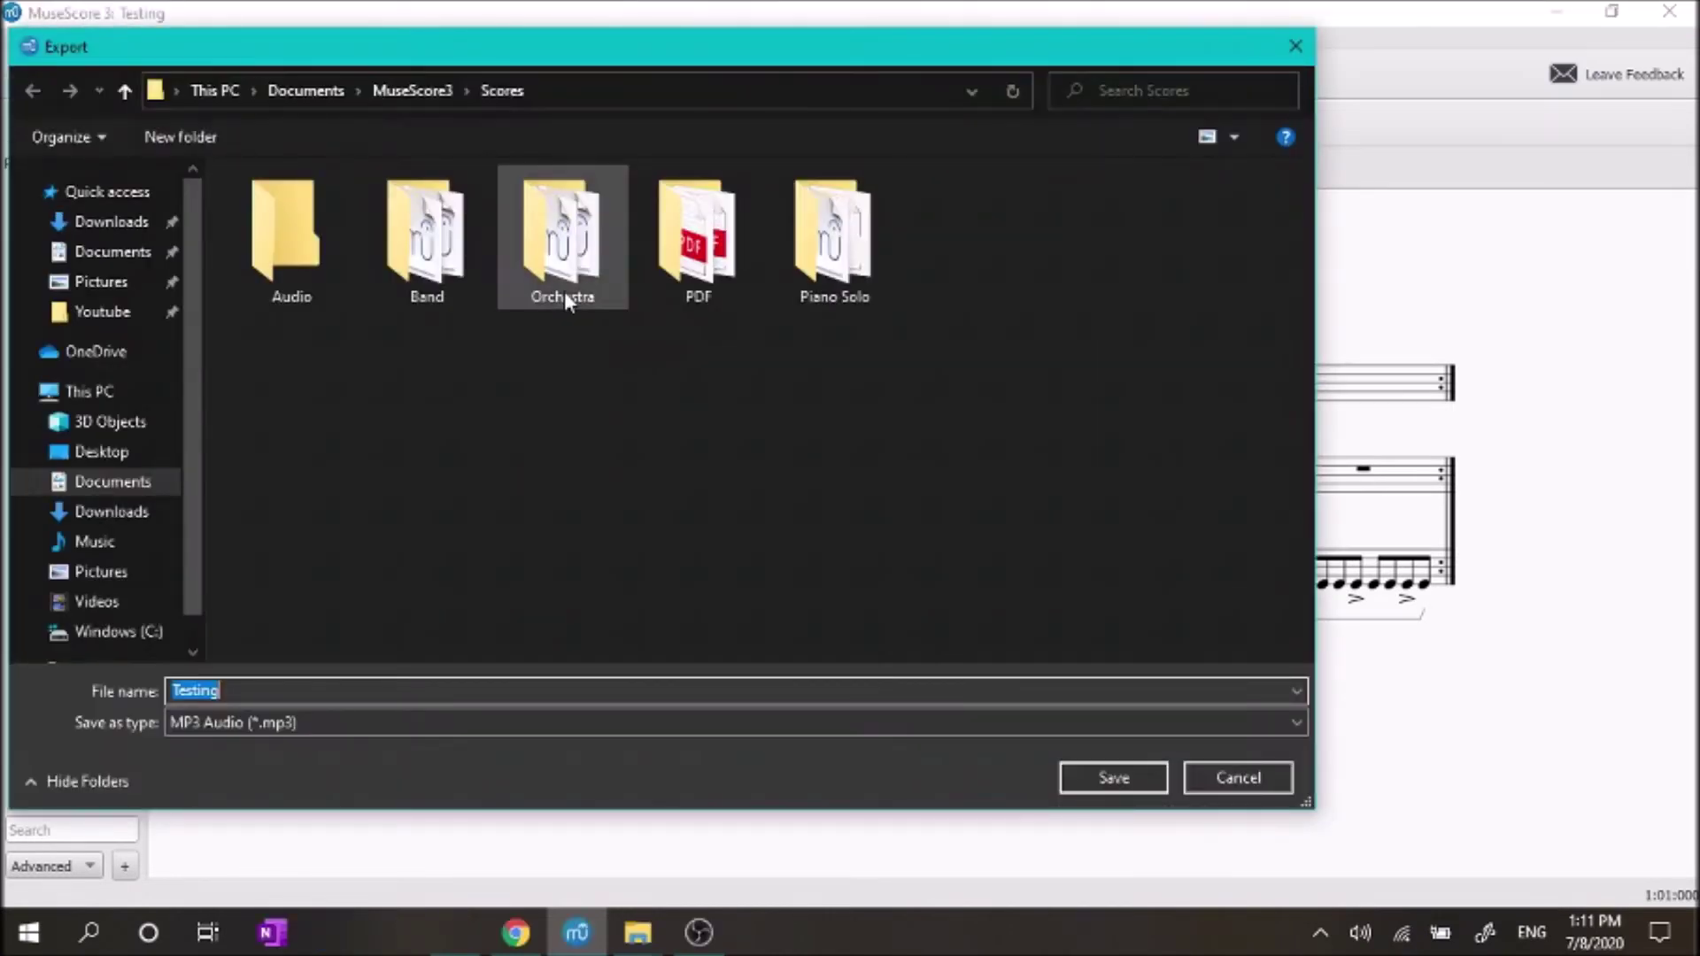
{"action": "left_click", "coordinate": [269, 723]}
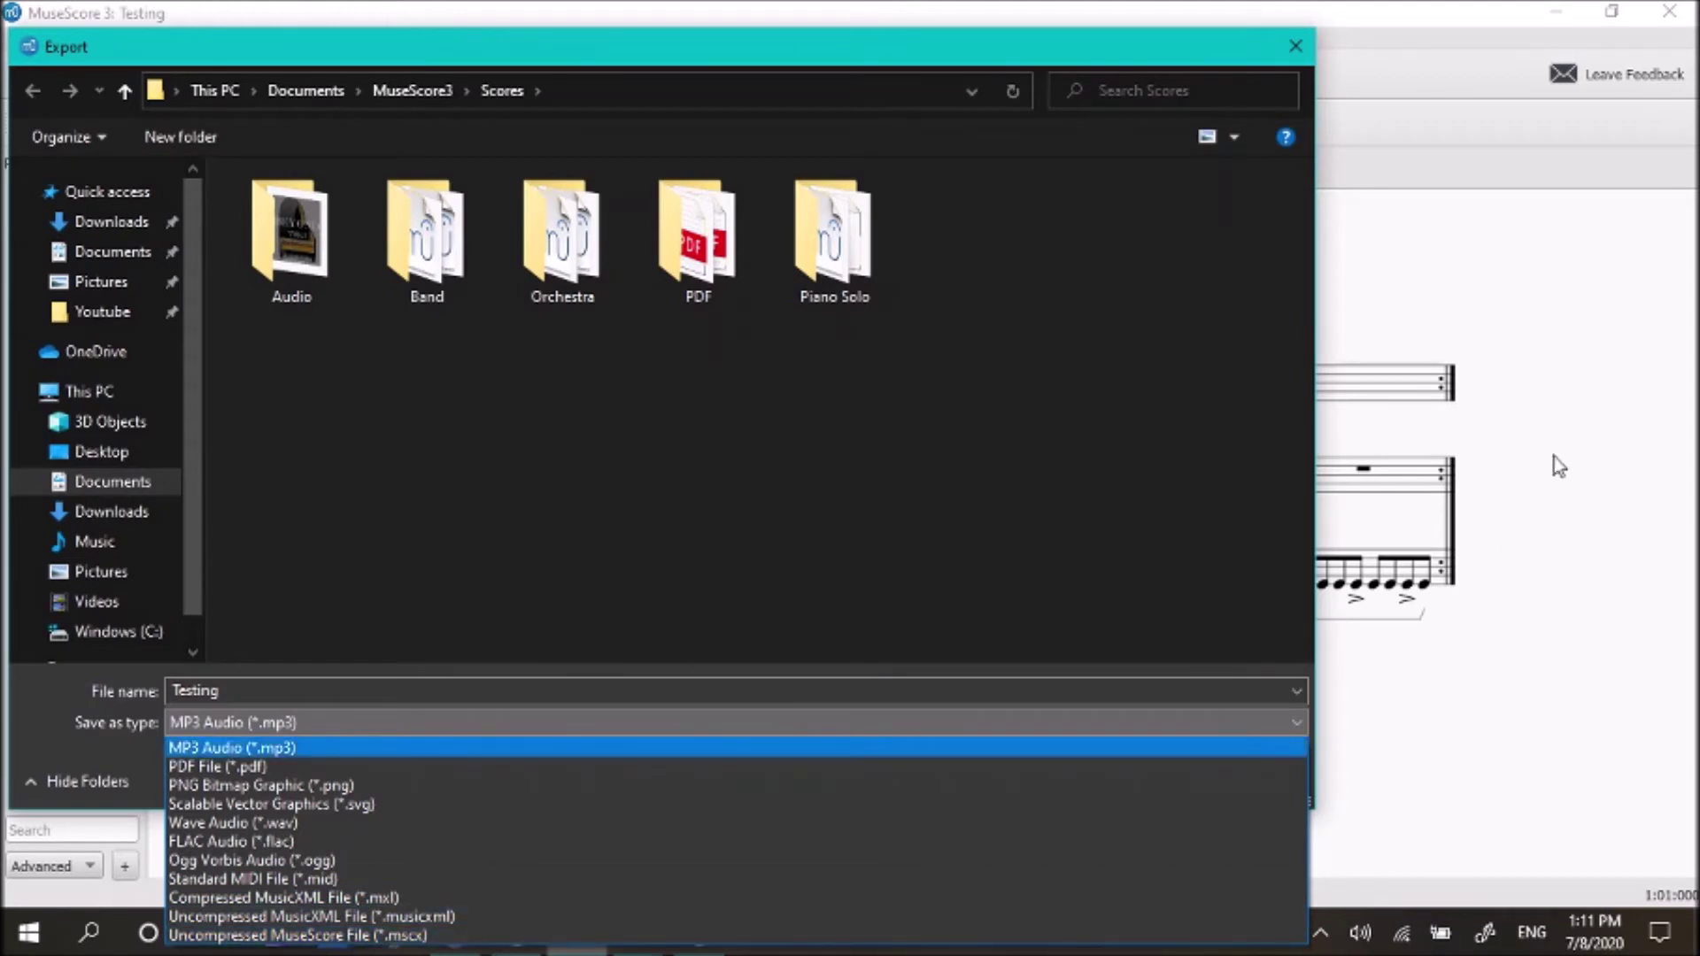
Step: Set the export type to PDF File (*.pdf) and save Testing to the Scores folder
{"action": "left_click", "coordinate": [1567, 275]}
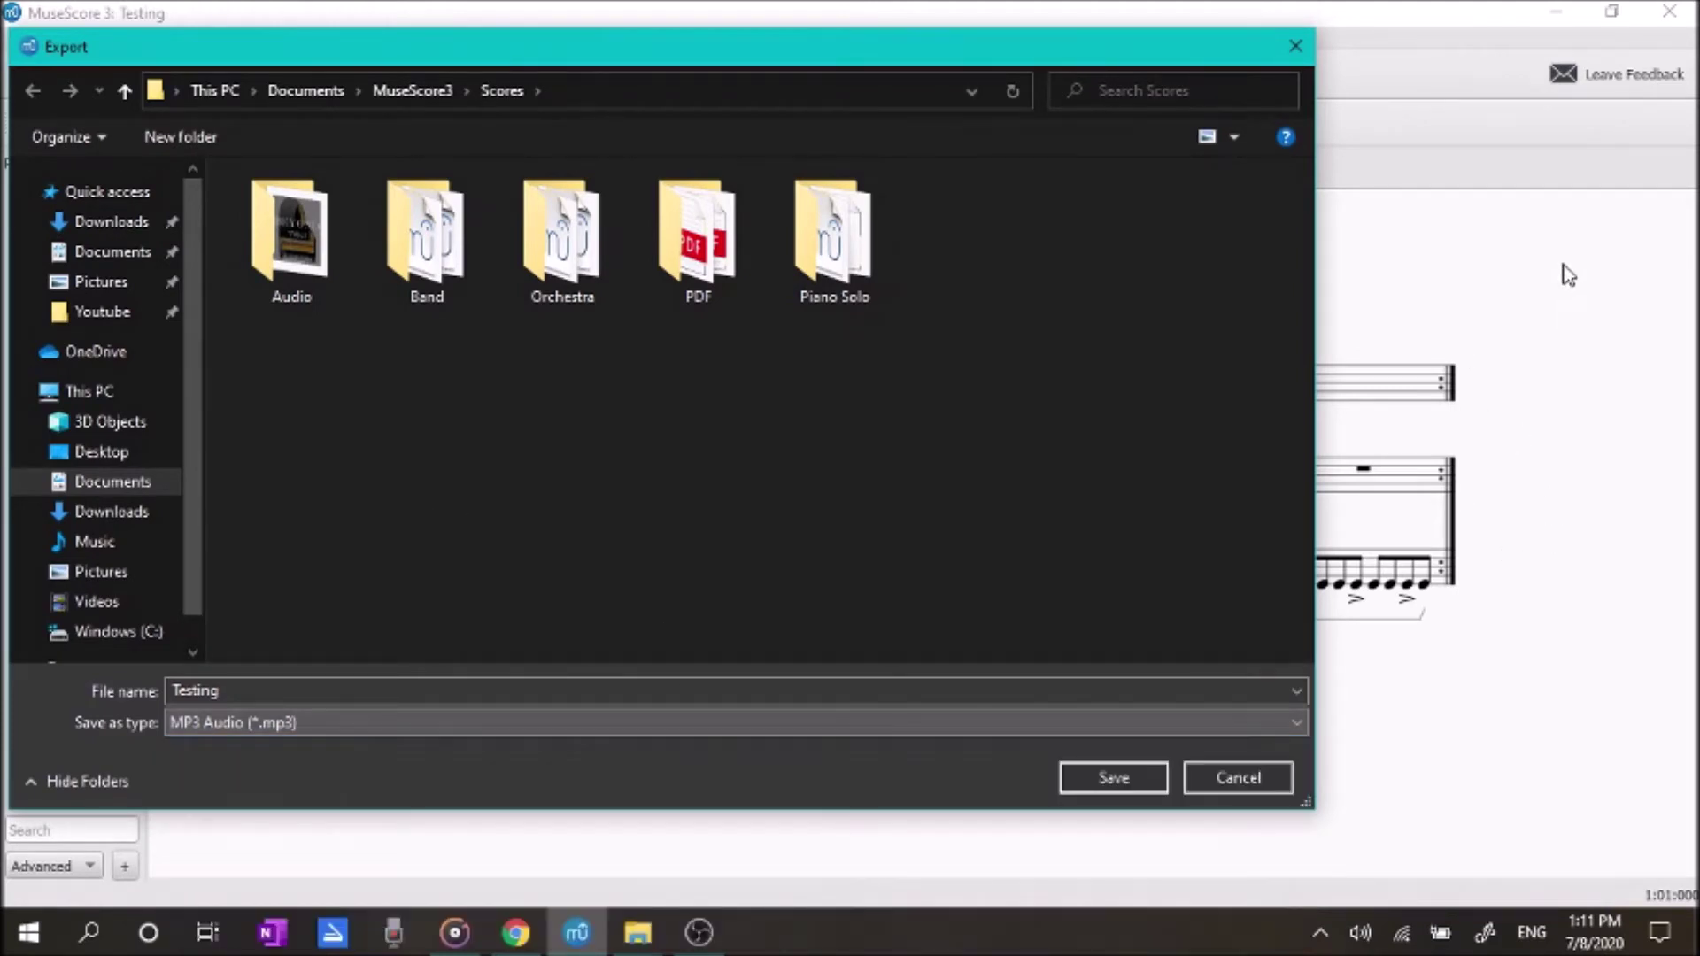
{"action": "left_click", "coordinate": [54, 32]}
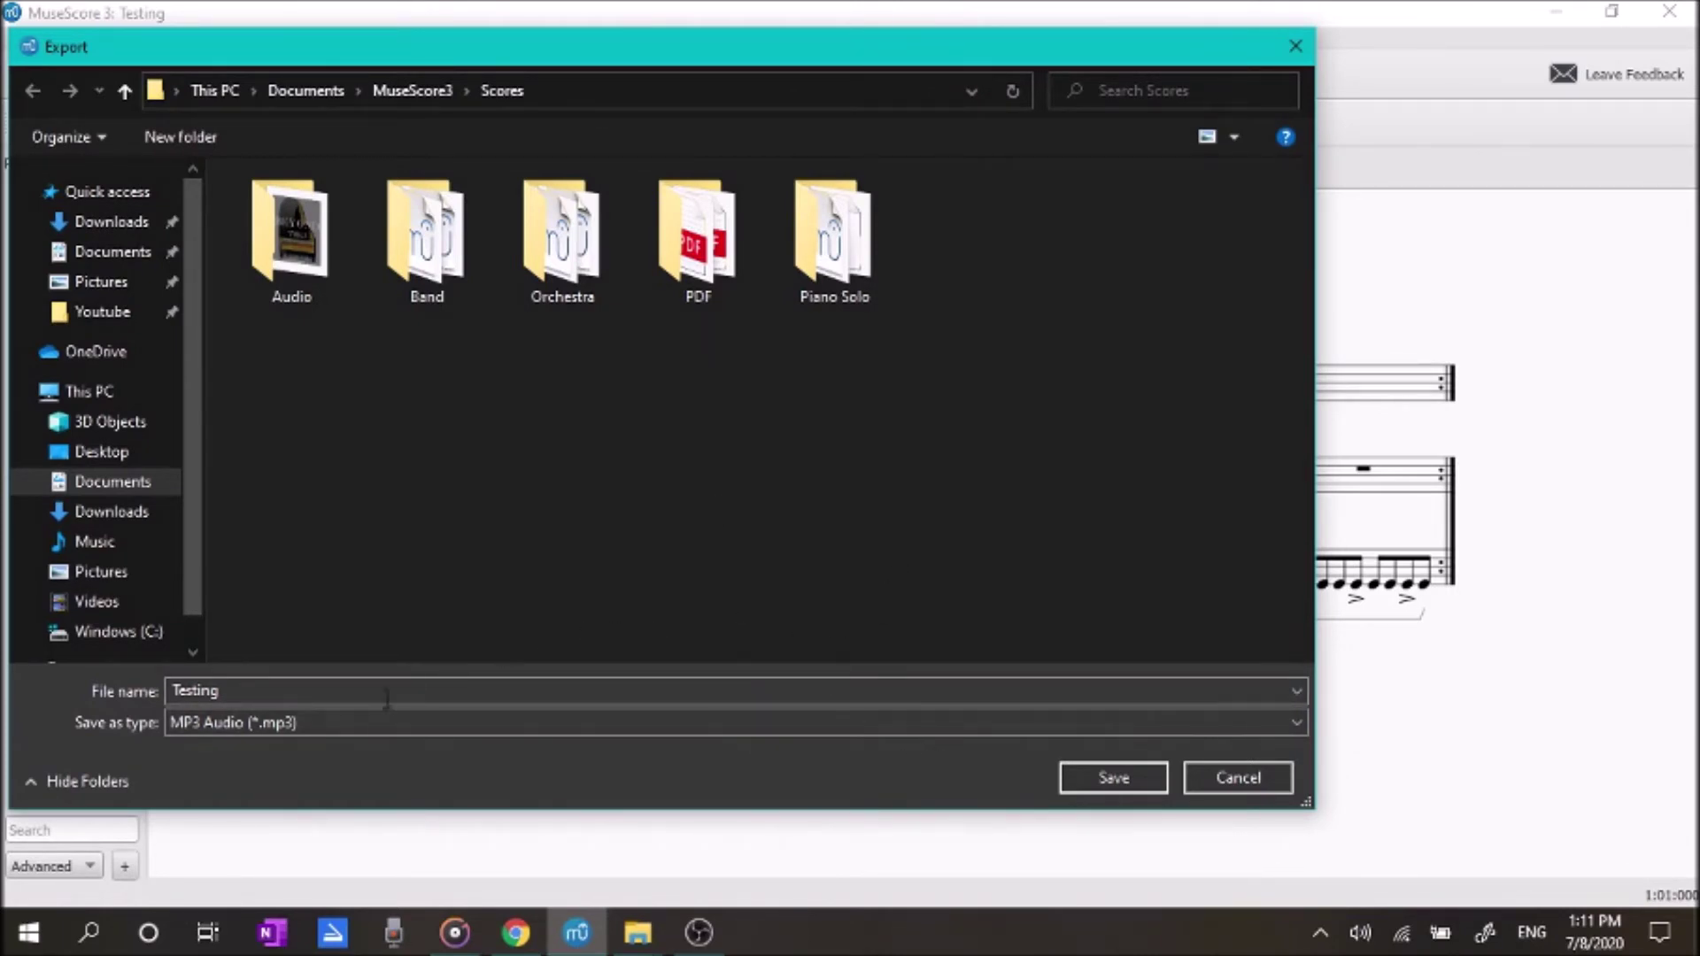
{"action": "left_click", "coordinate": [311, 720]}
{"action": "left_click", "coordinate": [294, 760]}
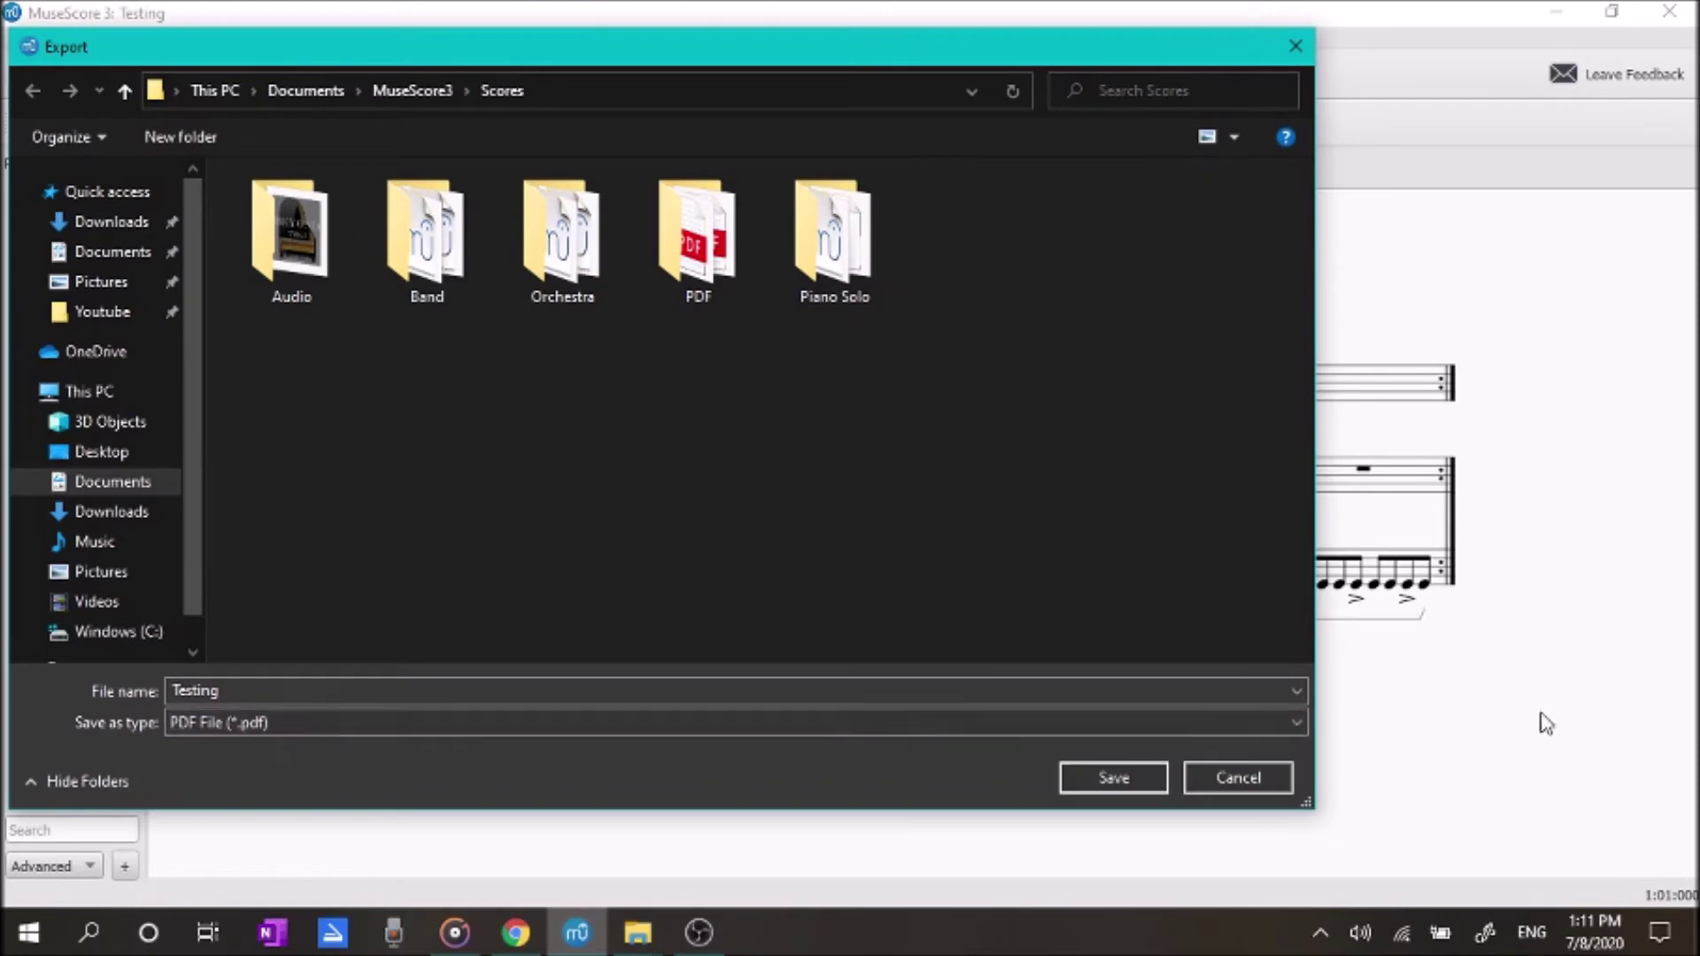
{"action": "left_click", "coordinate": [1133, 776]}
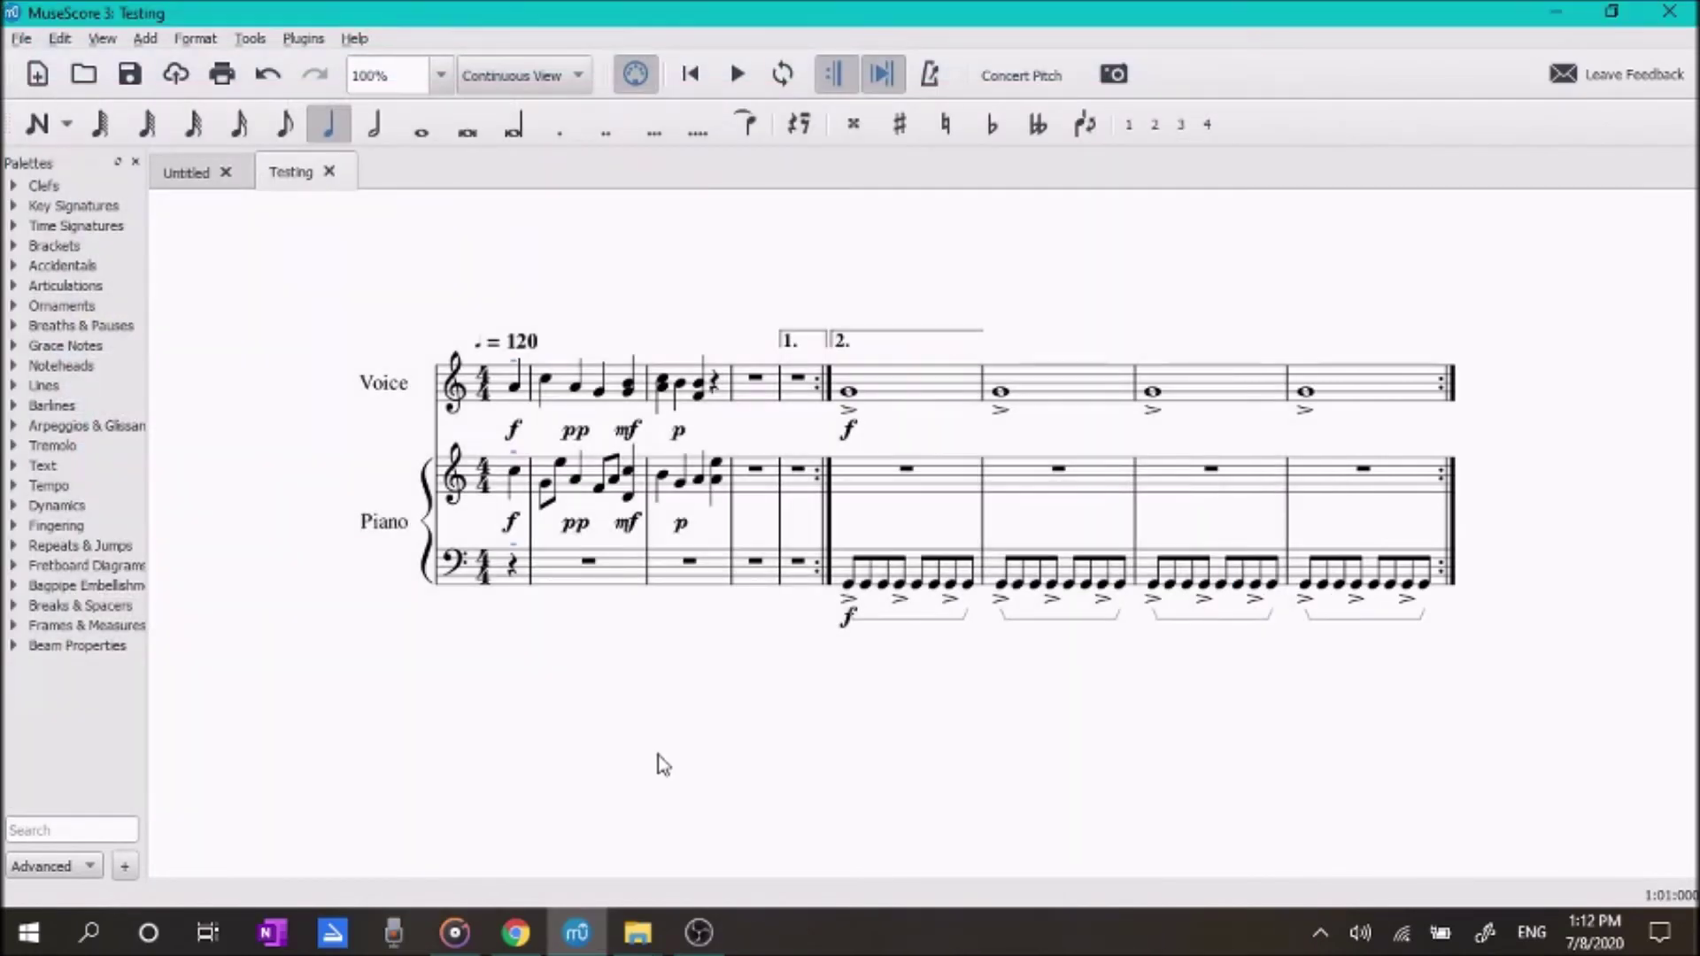
Step: Export Testing again as MP3 Audio (*.mp3) into the Scores folder
{"action": "left_click", "coordinate": [27, 41]}
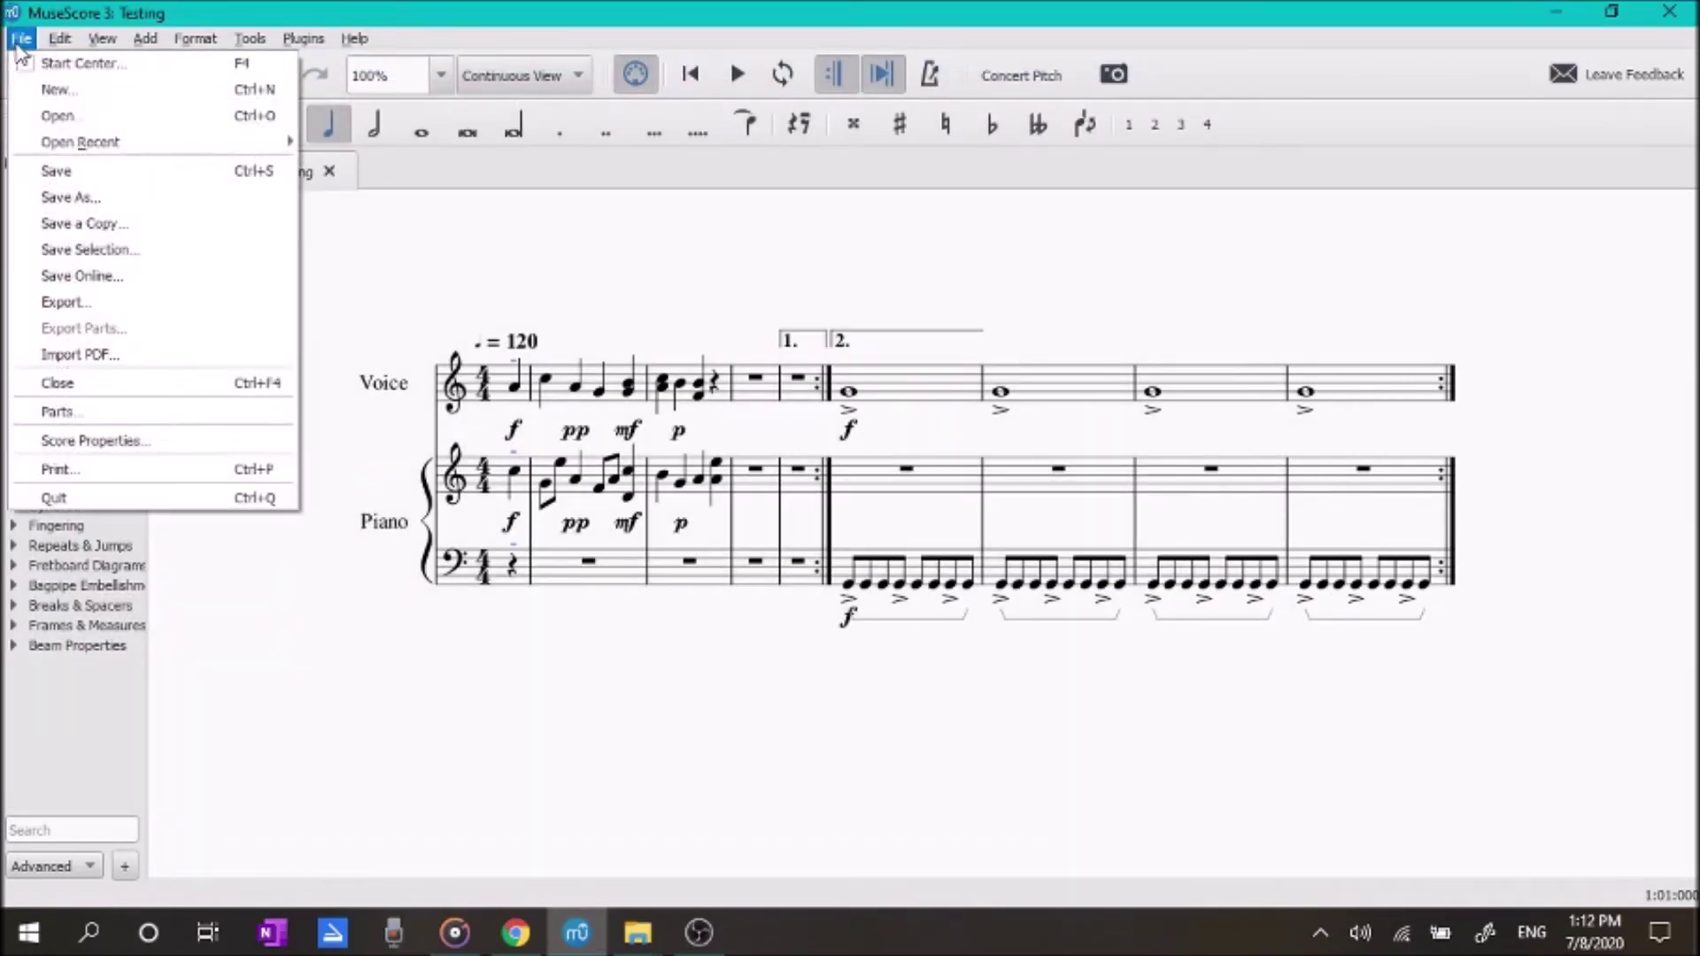
{"action": "left_click", "coordinate": [95, 308]}
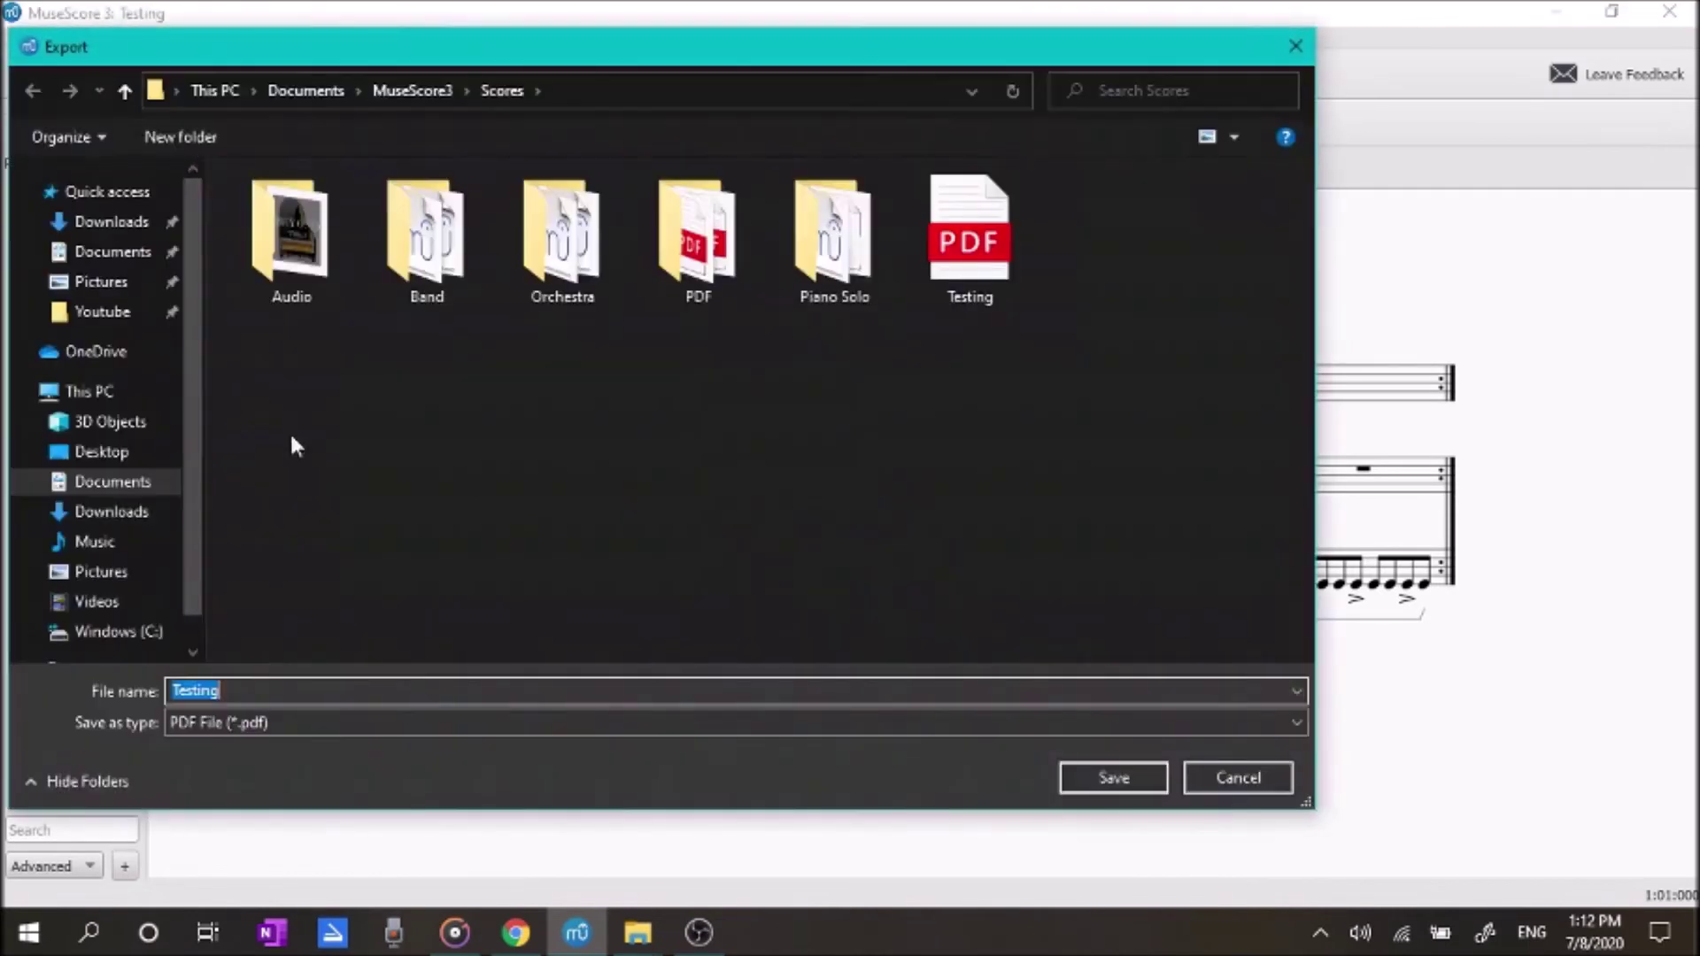
{"action": "left_click", "coordinate": [288, 714]}
{"action": "left_click", "coordinate": [257, 861]}
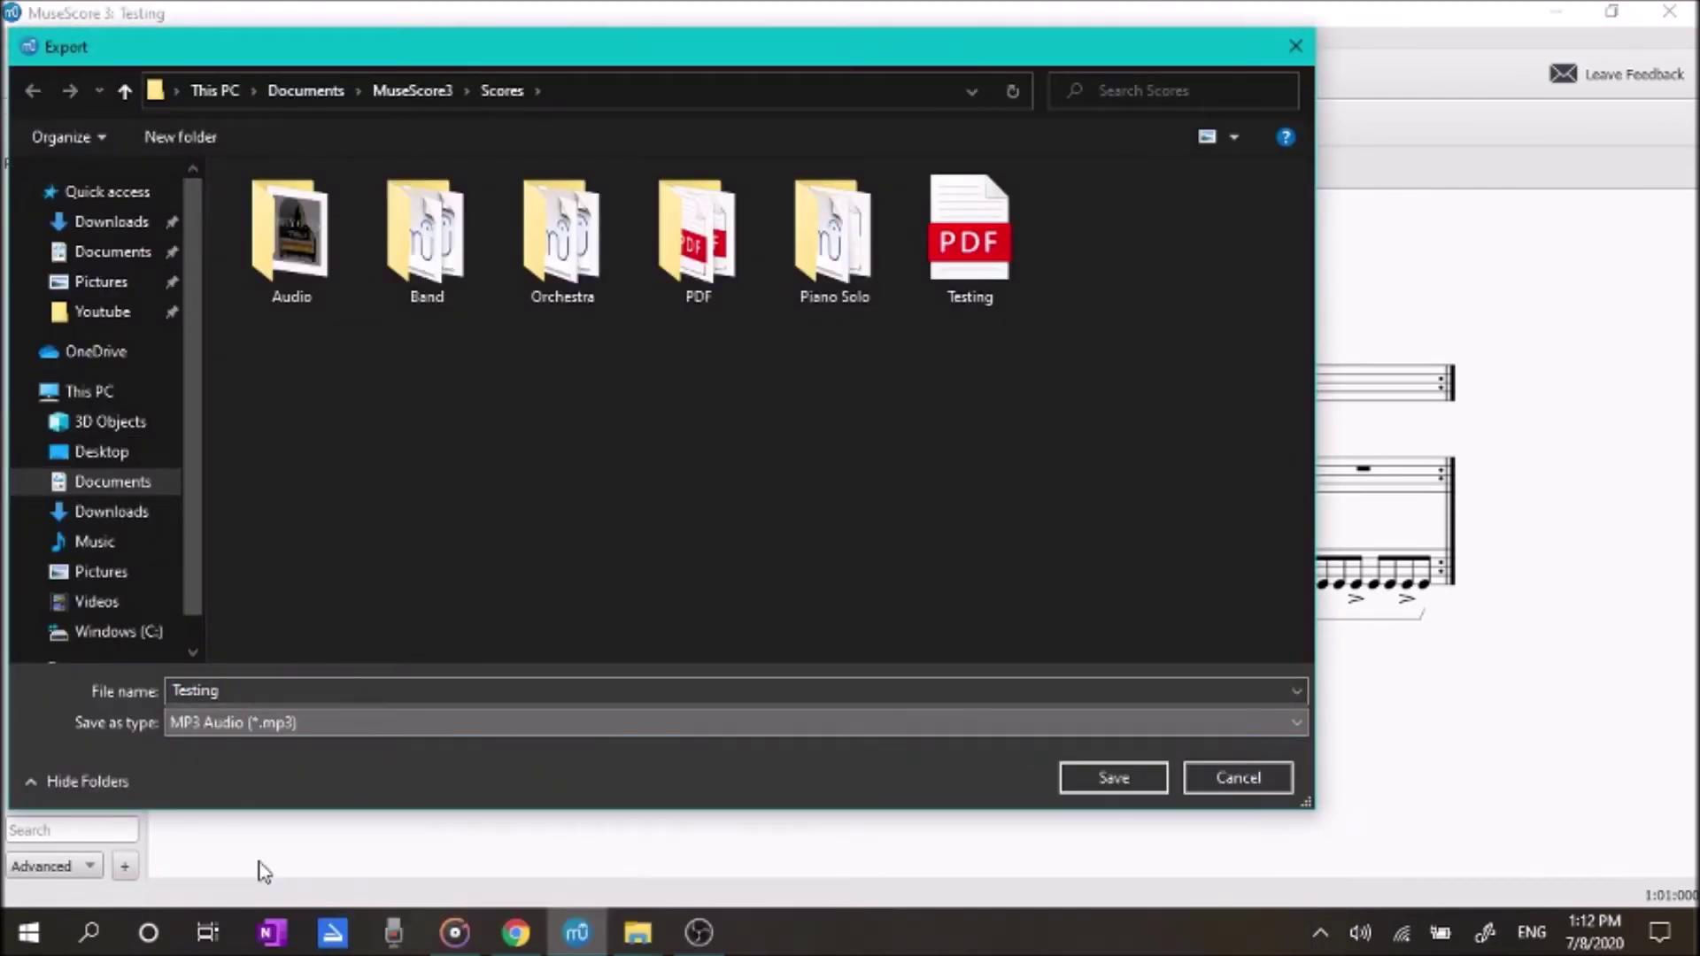
{"action": "left_click", "coordinate": [1152, 767]}
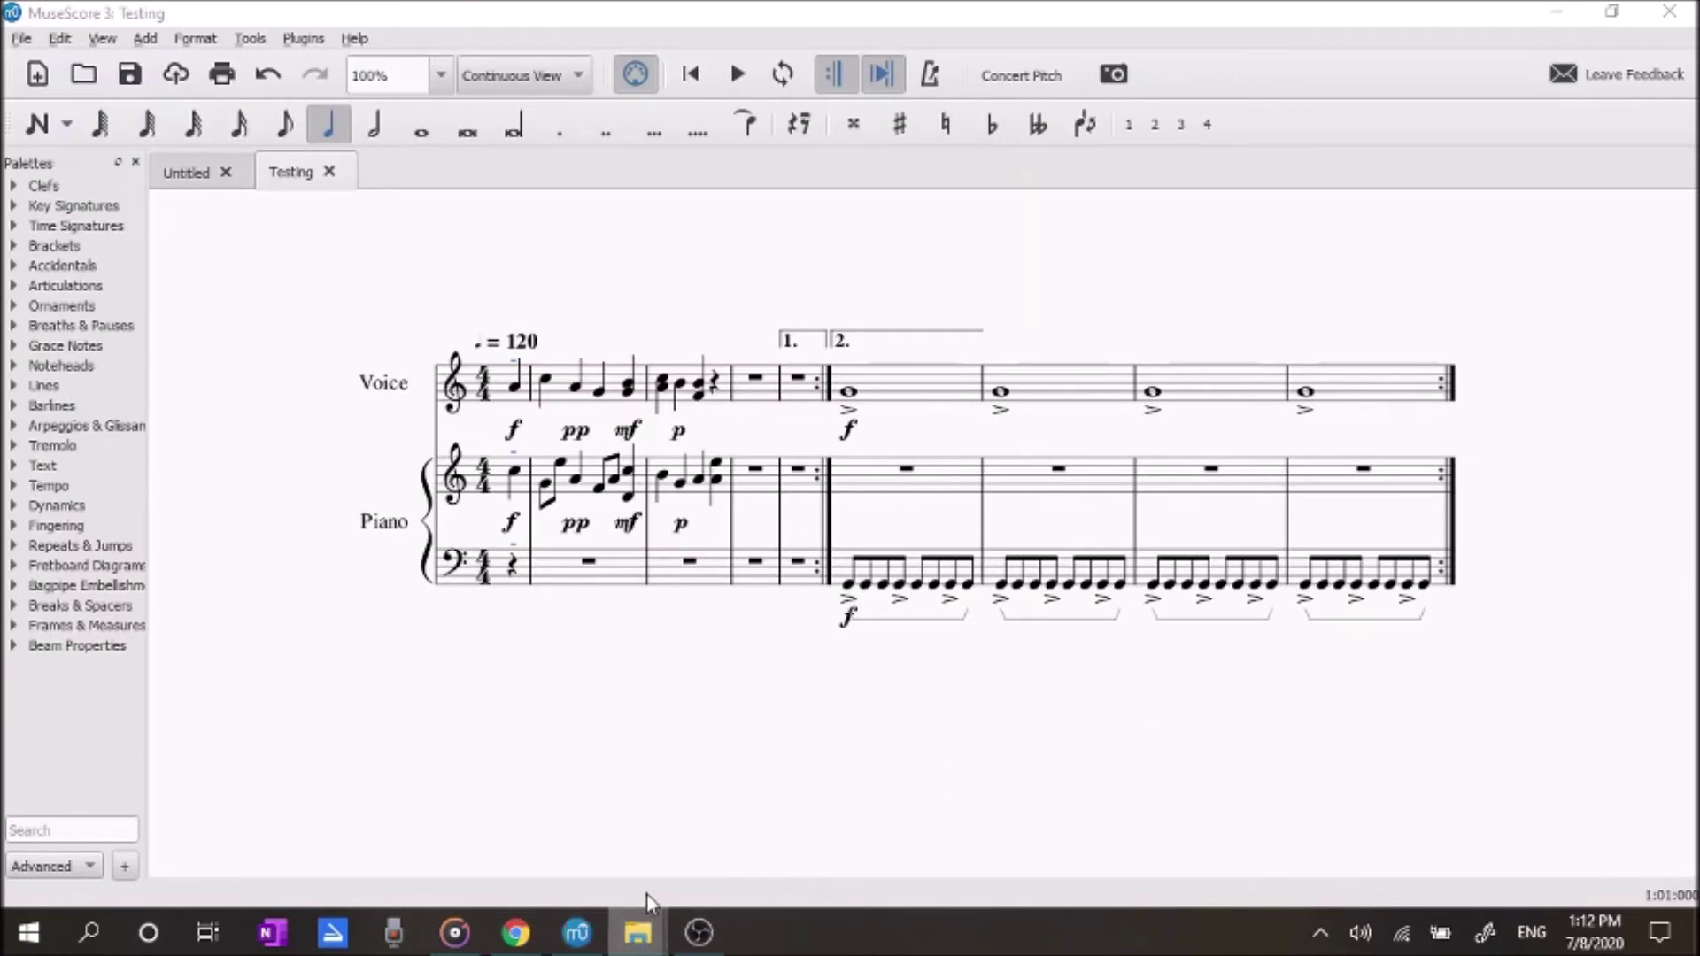
Step: Open a new File Explorer window from the taskbar and place it over the score
{"action": "right_click", "coordinate": [643, 921]}
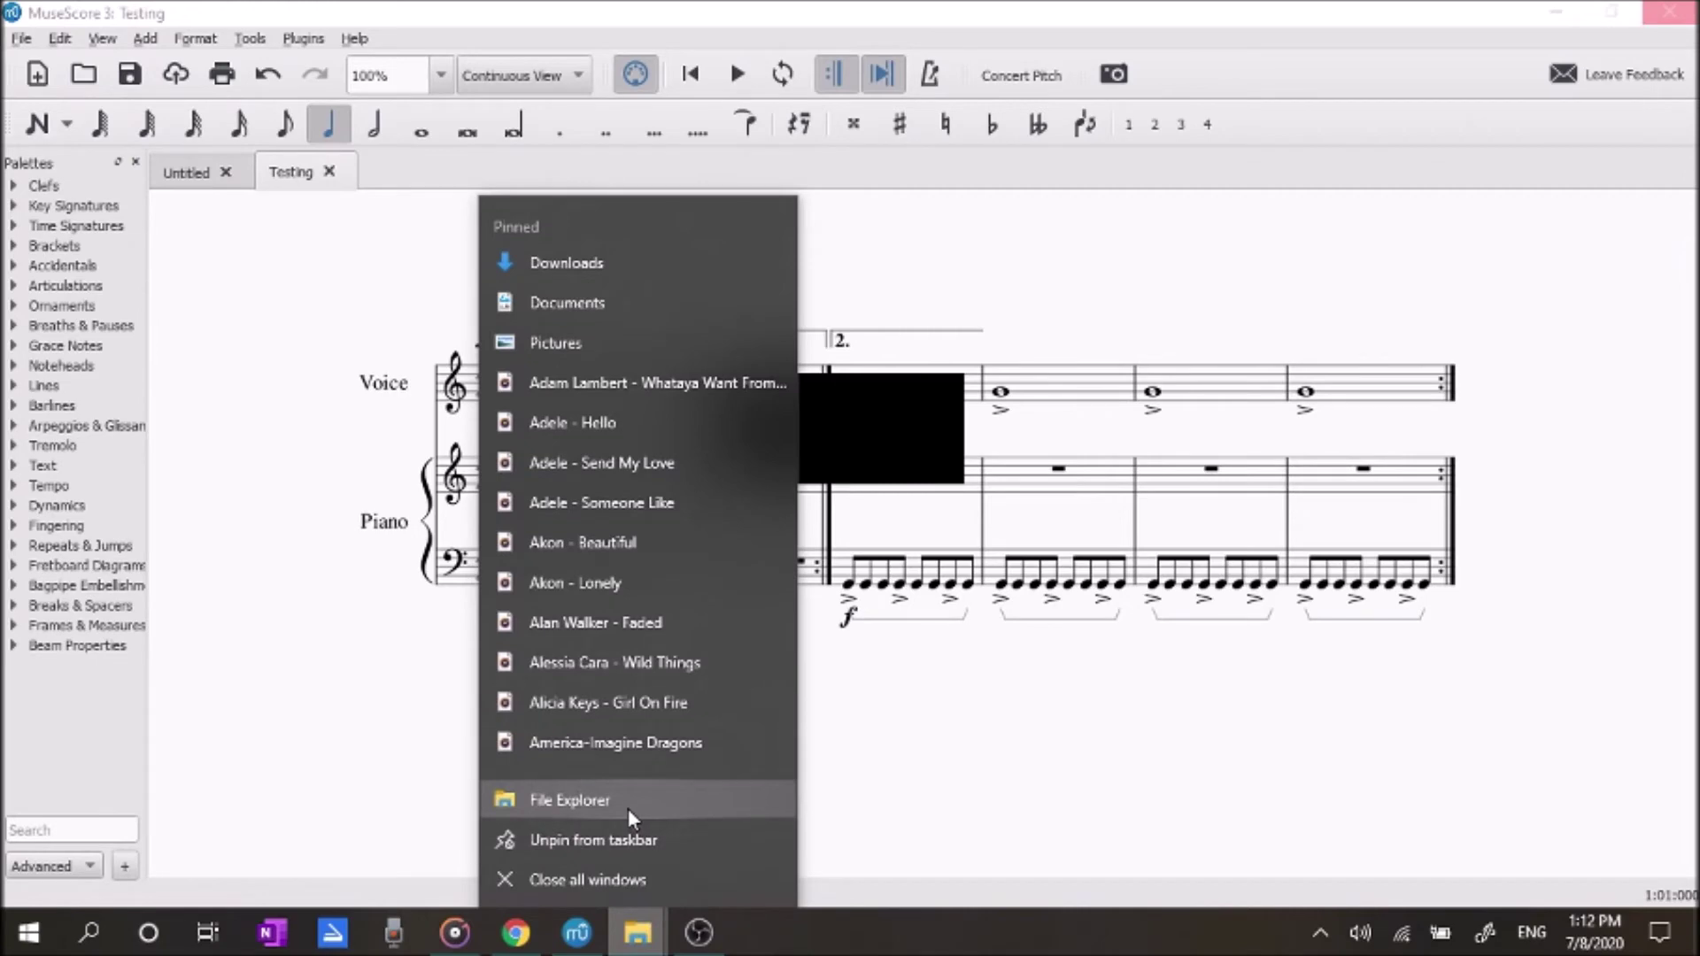
{"action": "left_click", "coordinate": [629, 809]}
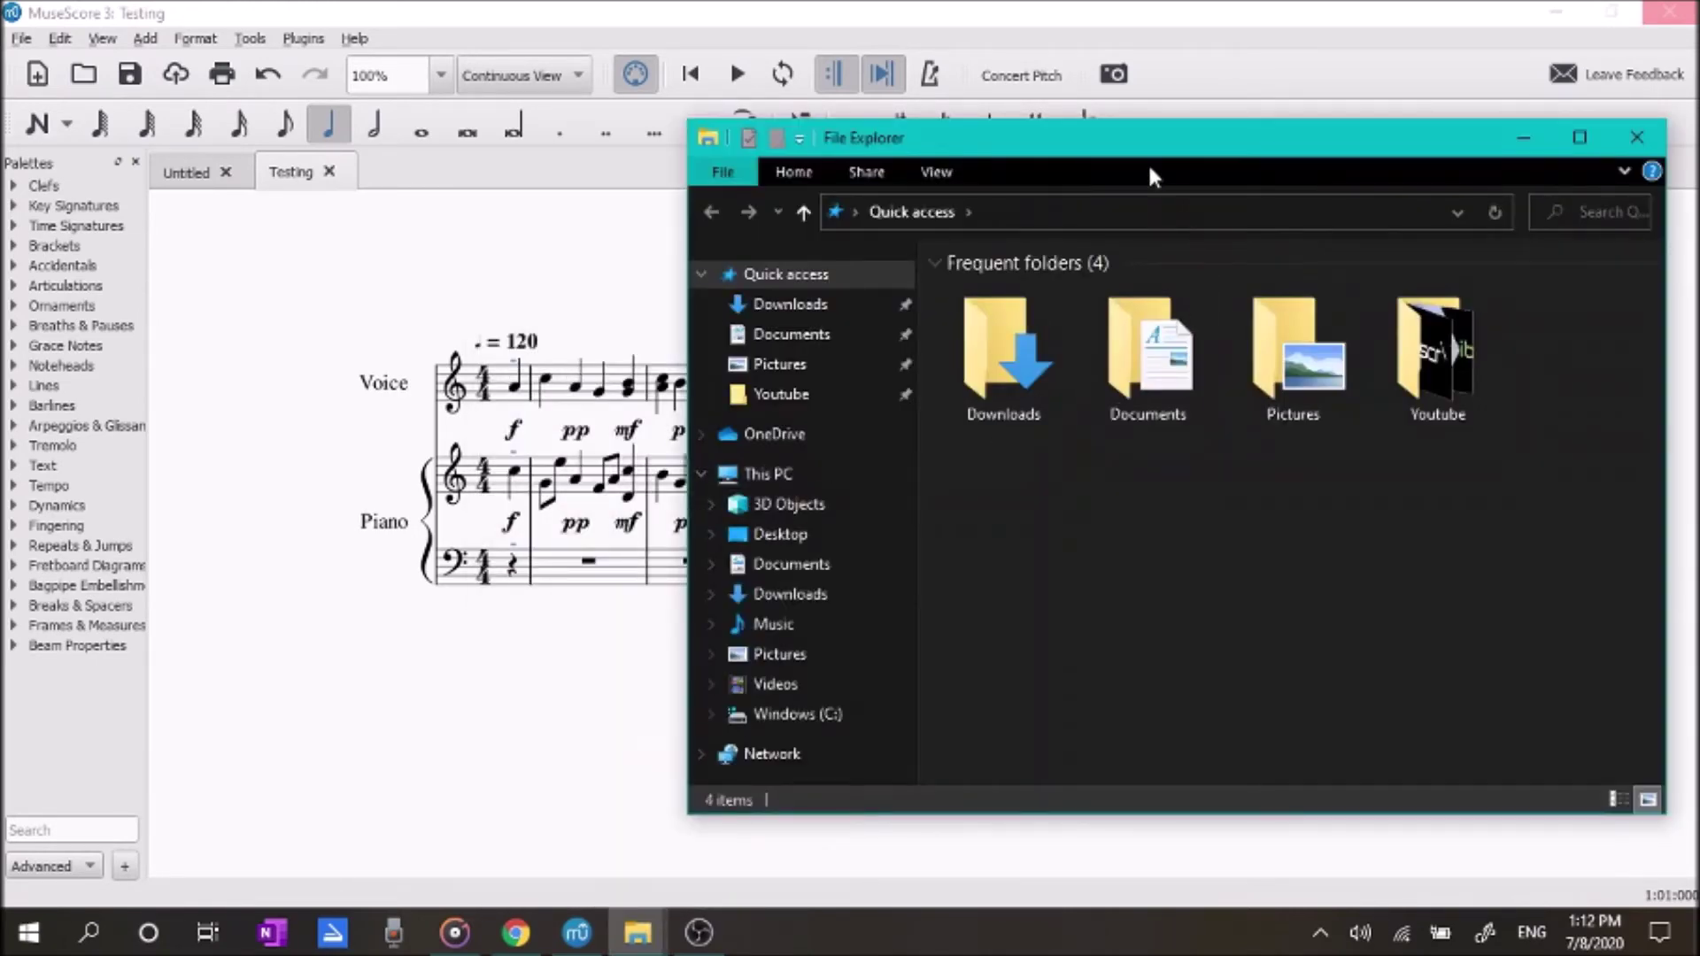
{"action": "left_click_drag", "start_coordinate": [1140, 151], "coordinate": [799, 606]}
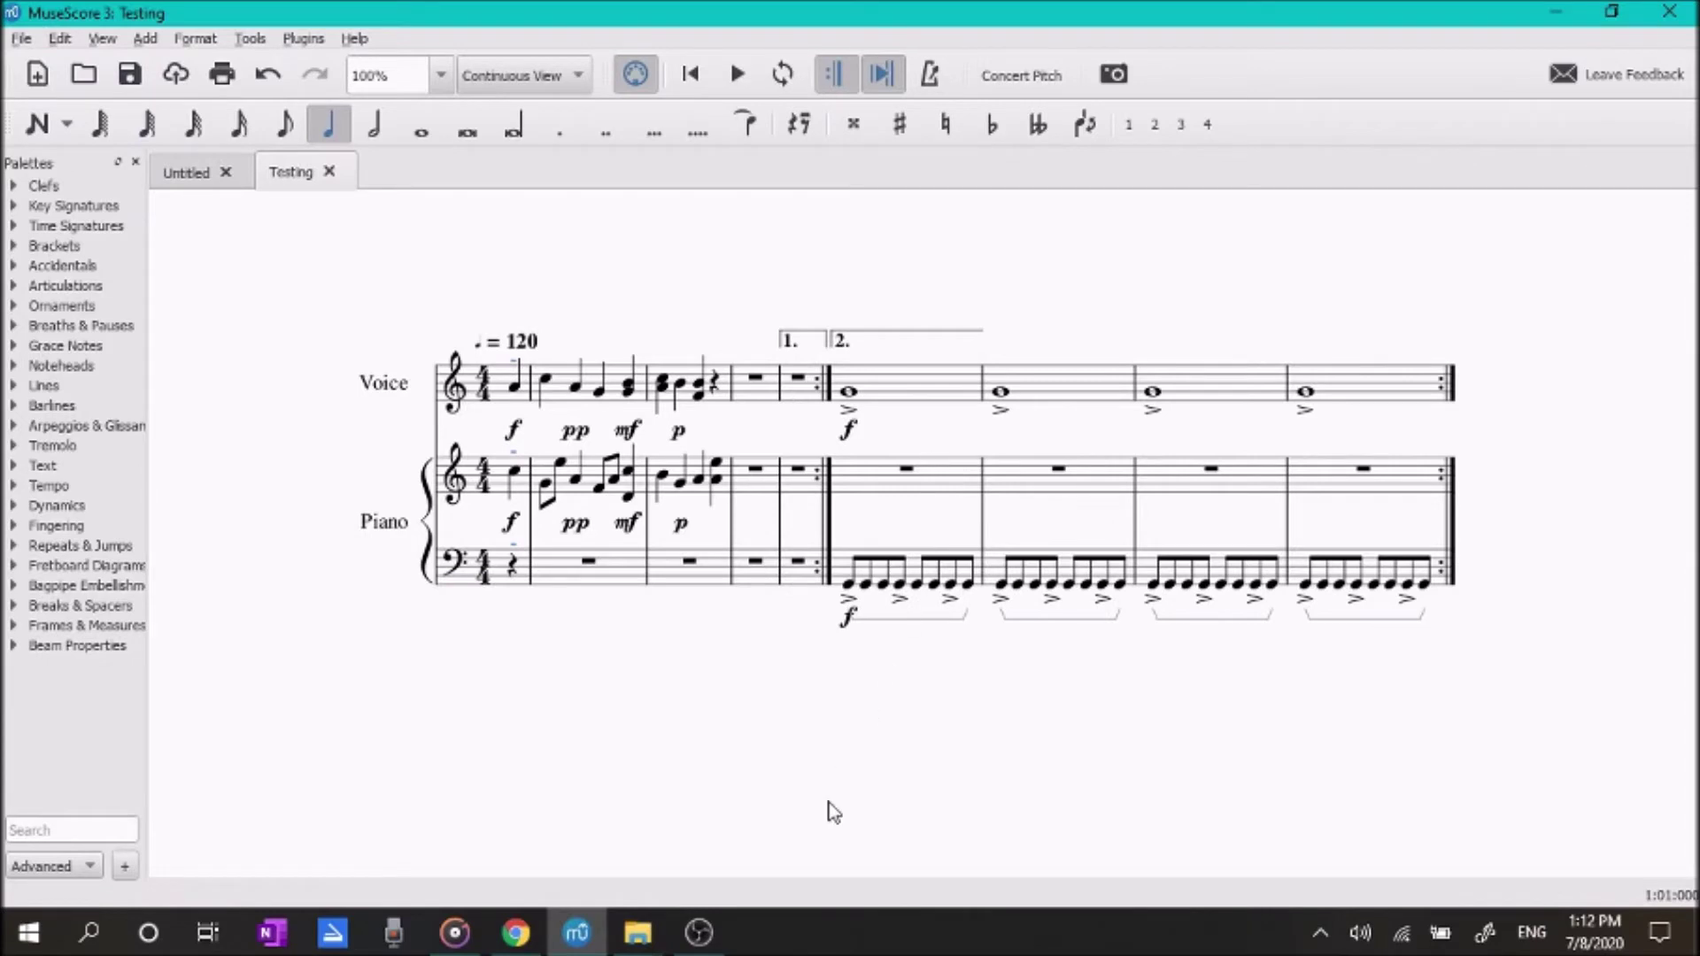
{"action": "mouse_move", "coordinate": [641, 937]}
{"action": "left_click", "coordinate": [858, 772]}
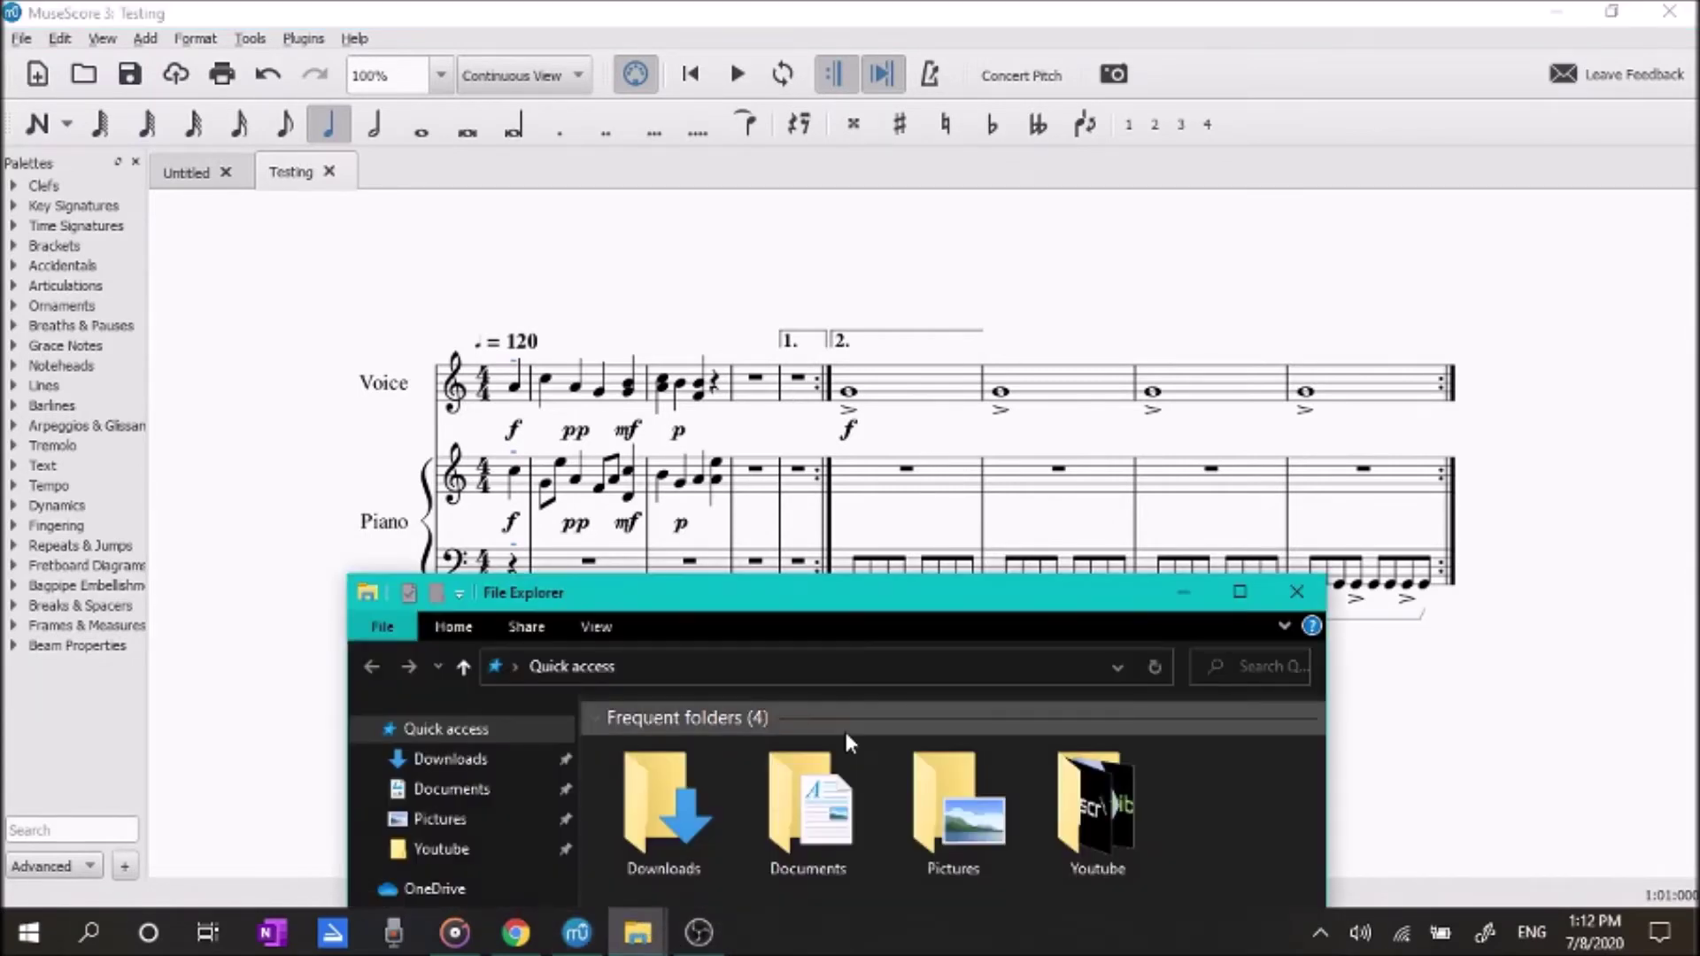
{"action": "left_click_drag", "start_coordinate": [941, 633], "coordinate": [954, 150]}
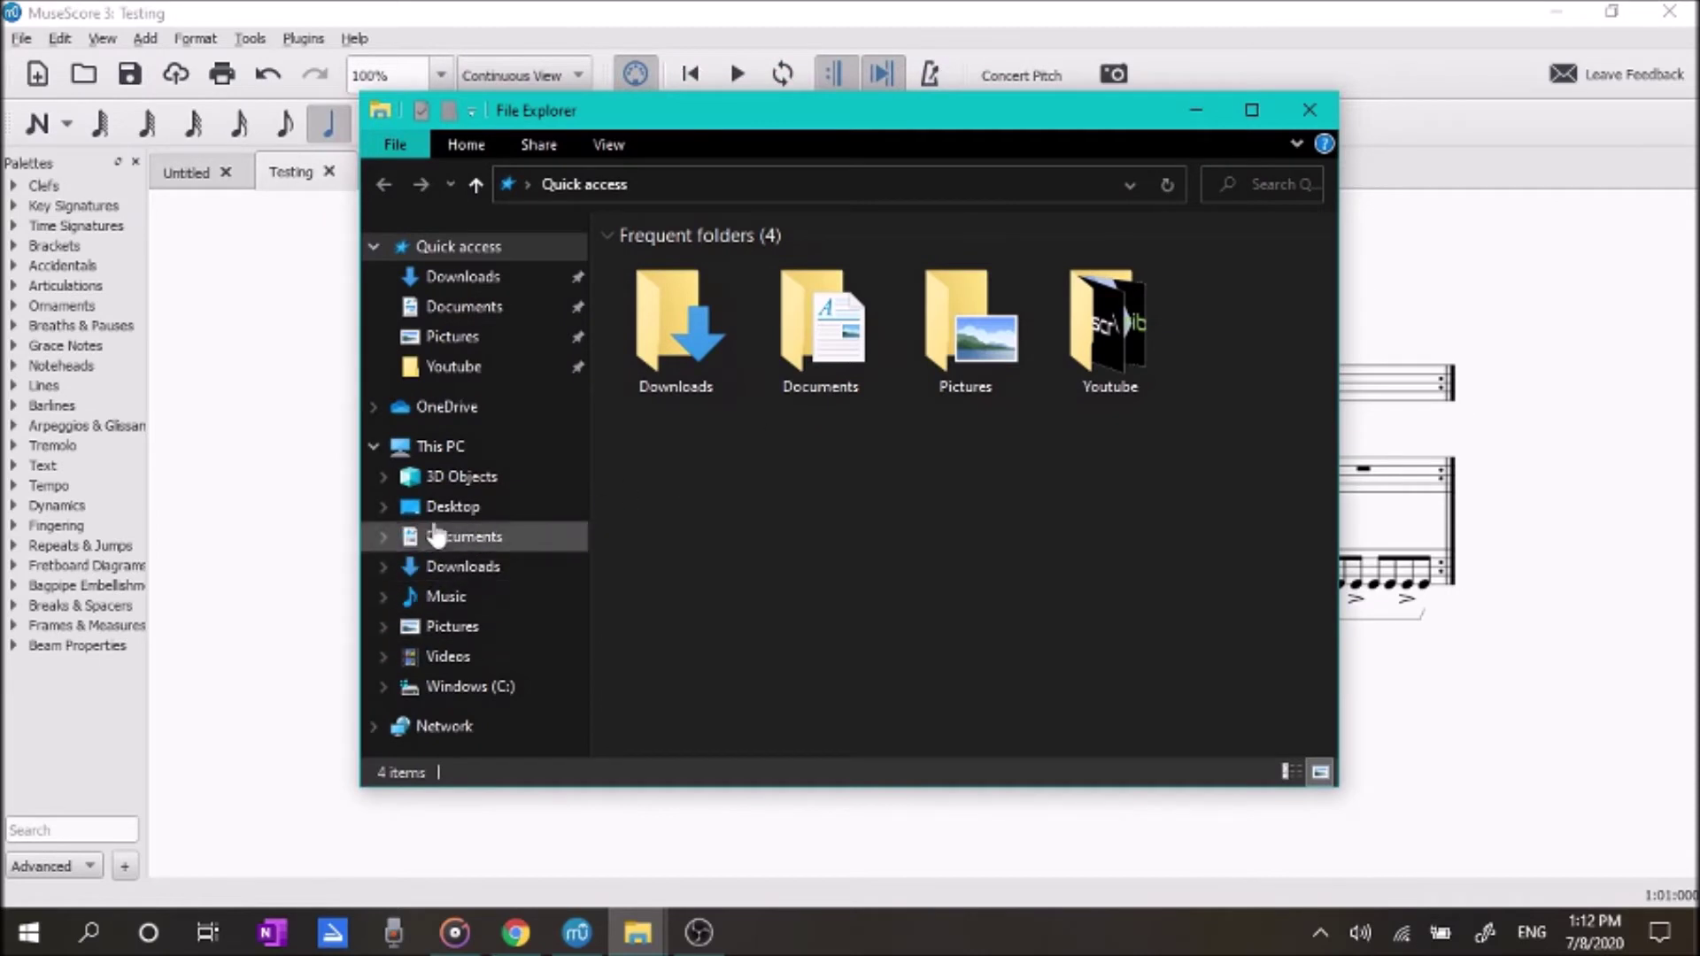
Step: Go to Documents > MuseScore3 > Scores and select the three Testing files
{"action": "left_click", "coordinate": [454, 540]}
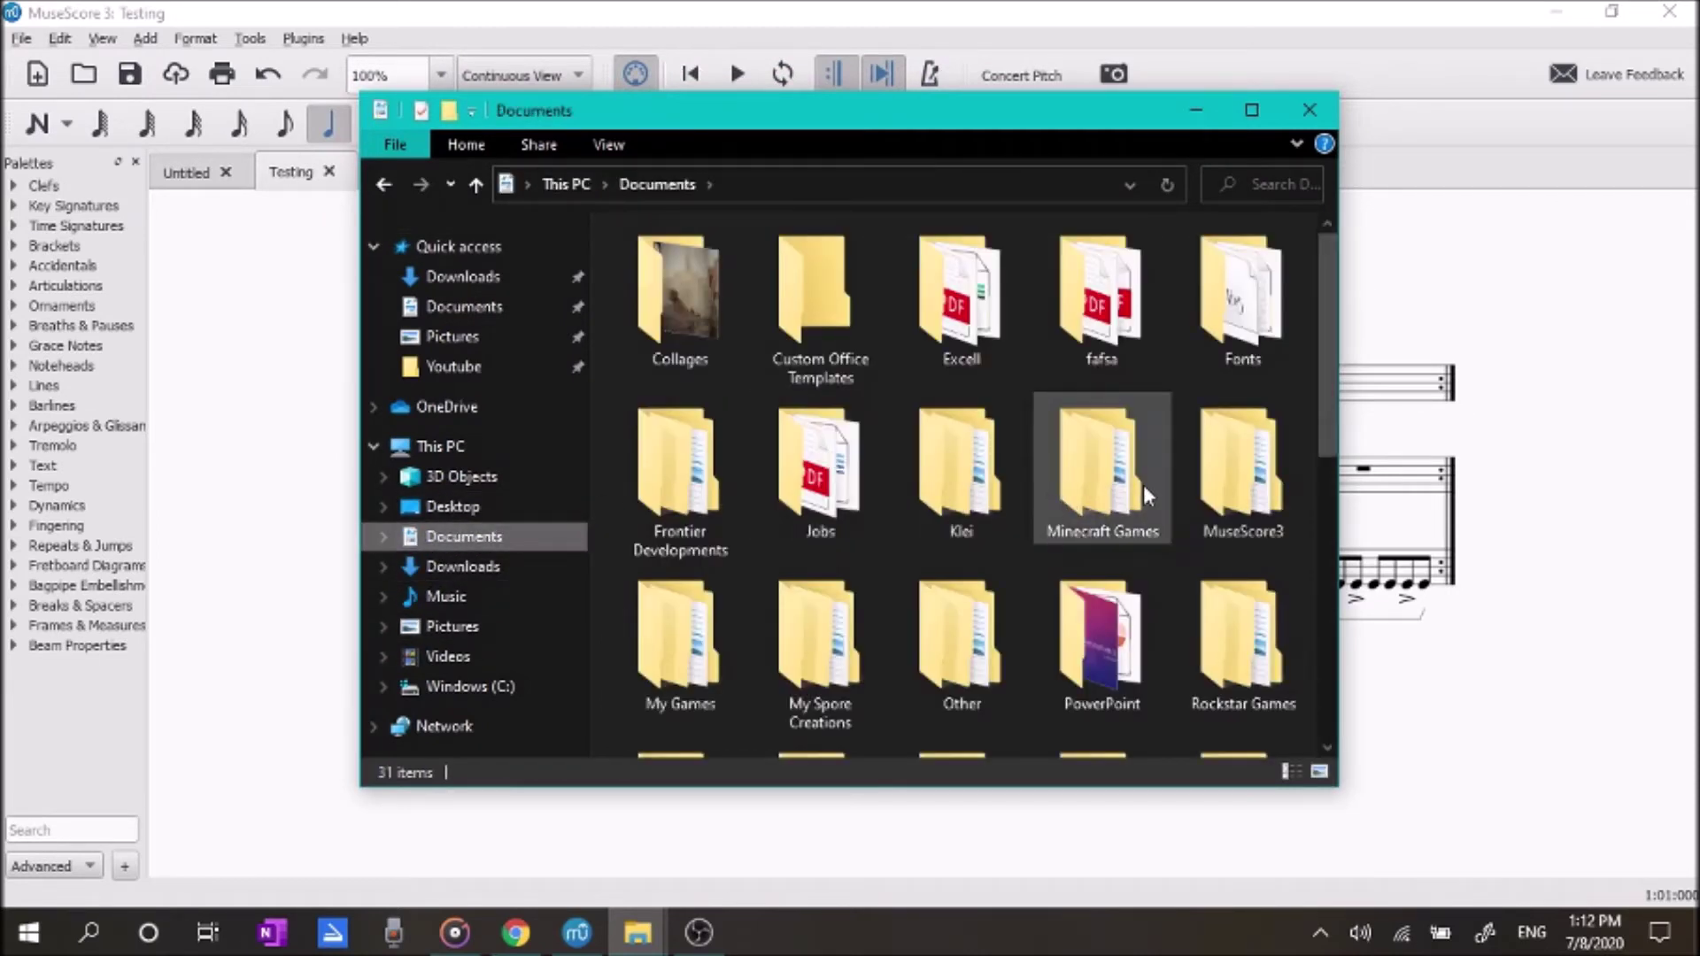
{"action": "double_click", "coordinate": [1224, 503]}
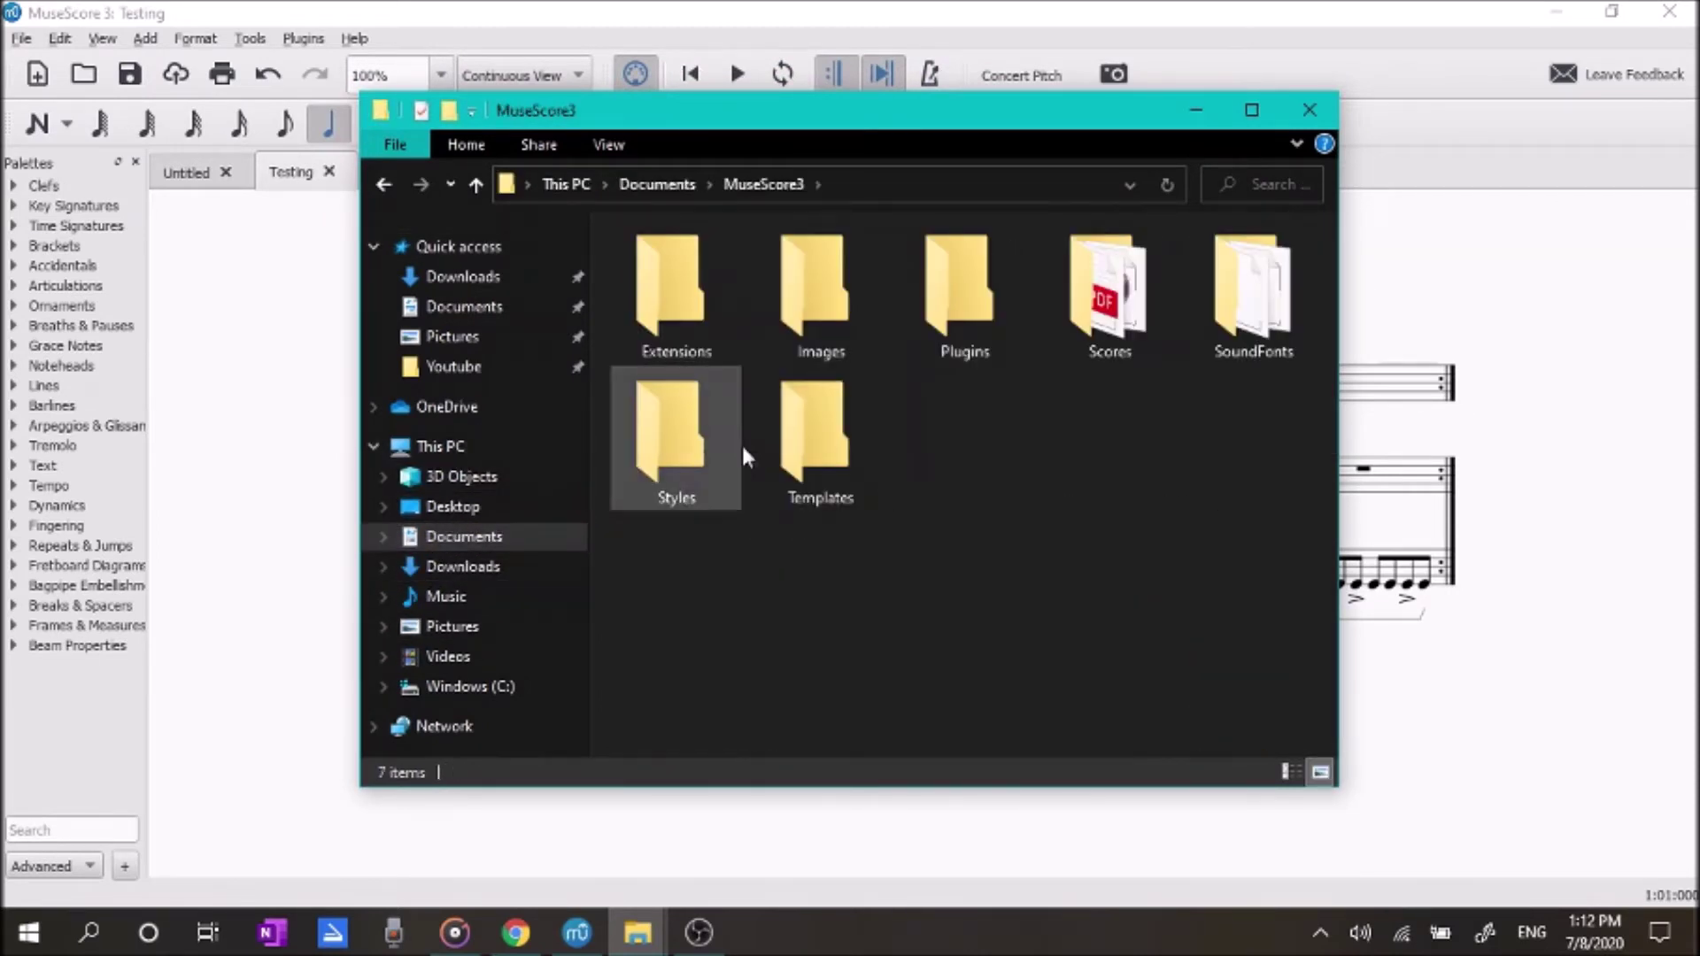
{"action": "double_click", "coordinate": [1103, 320]}
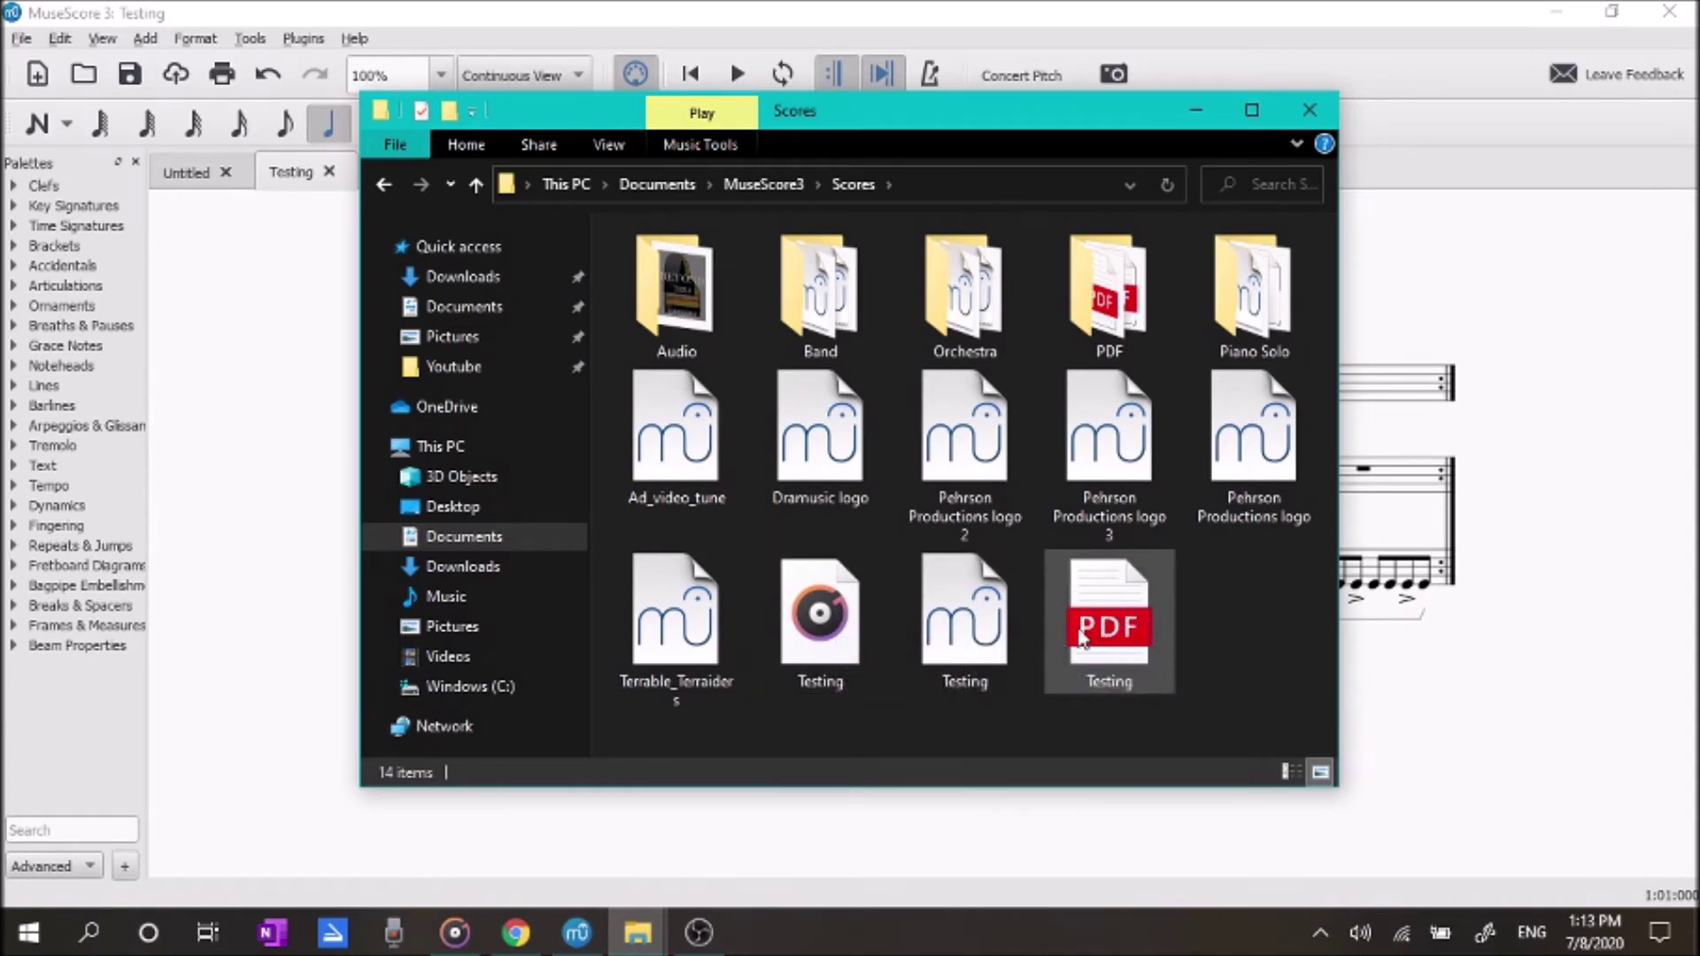
{"action": "left_click", "coordinate": [1082, 639], "text": "shift"}
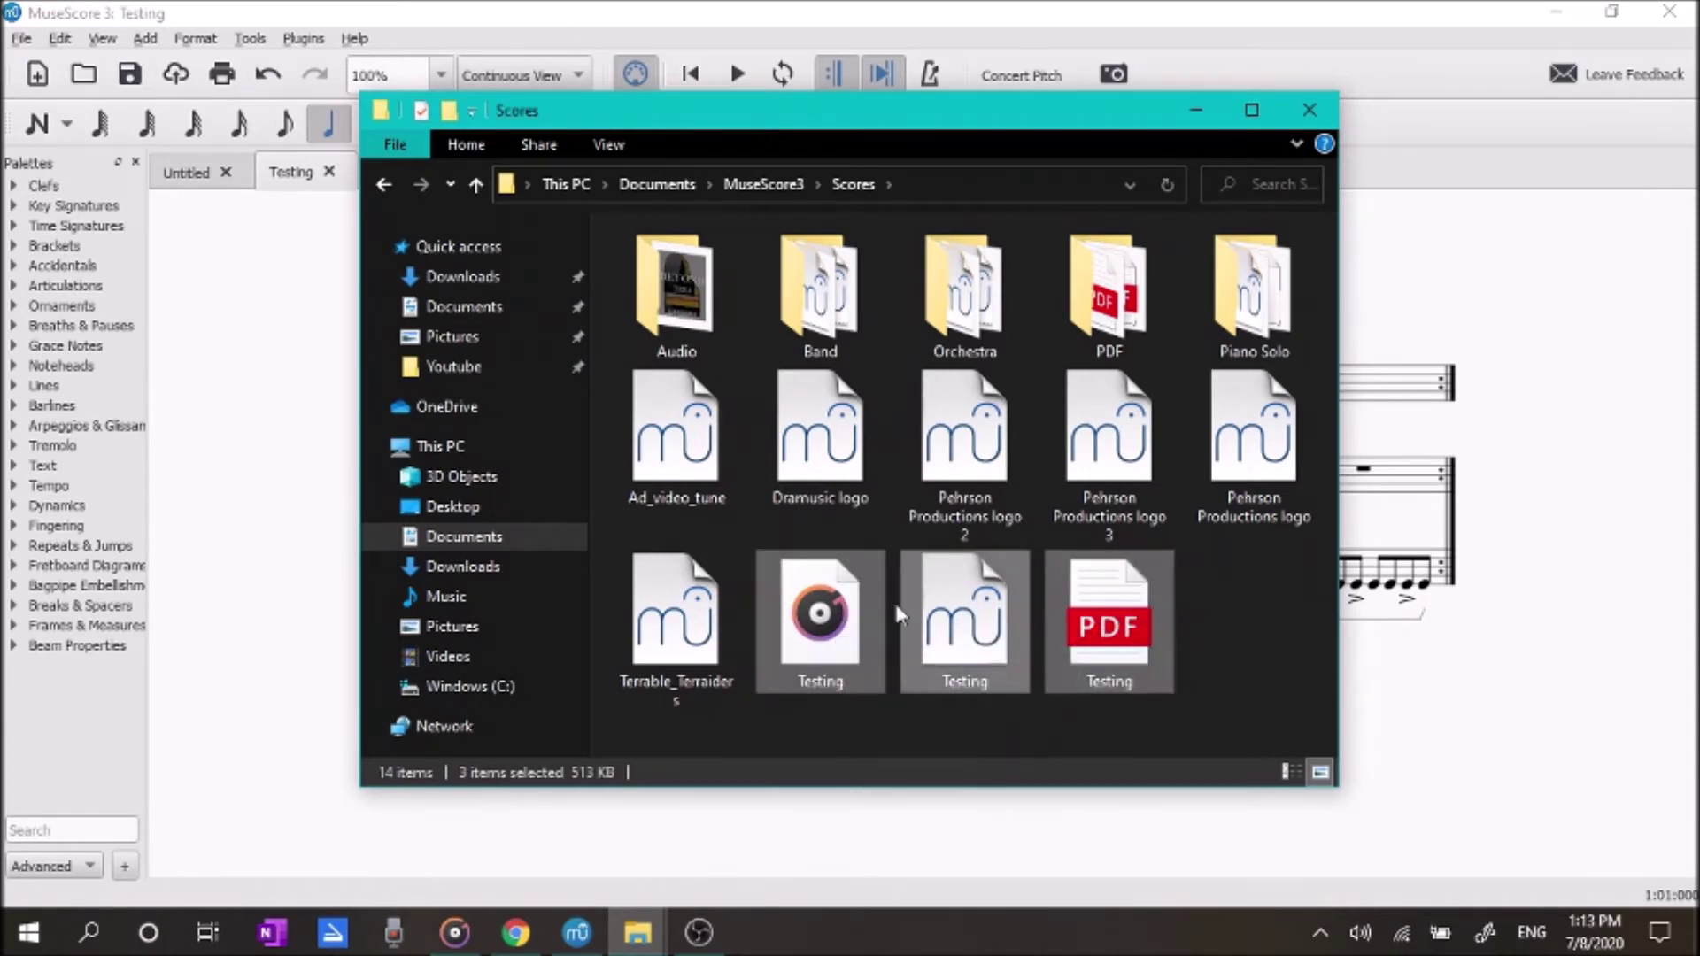
Step: Open Testing.pdf in Edge, scroll through the printed two-staff score, then close it
{"action": "double_click", "coordinate": [1108, 646]}
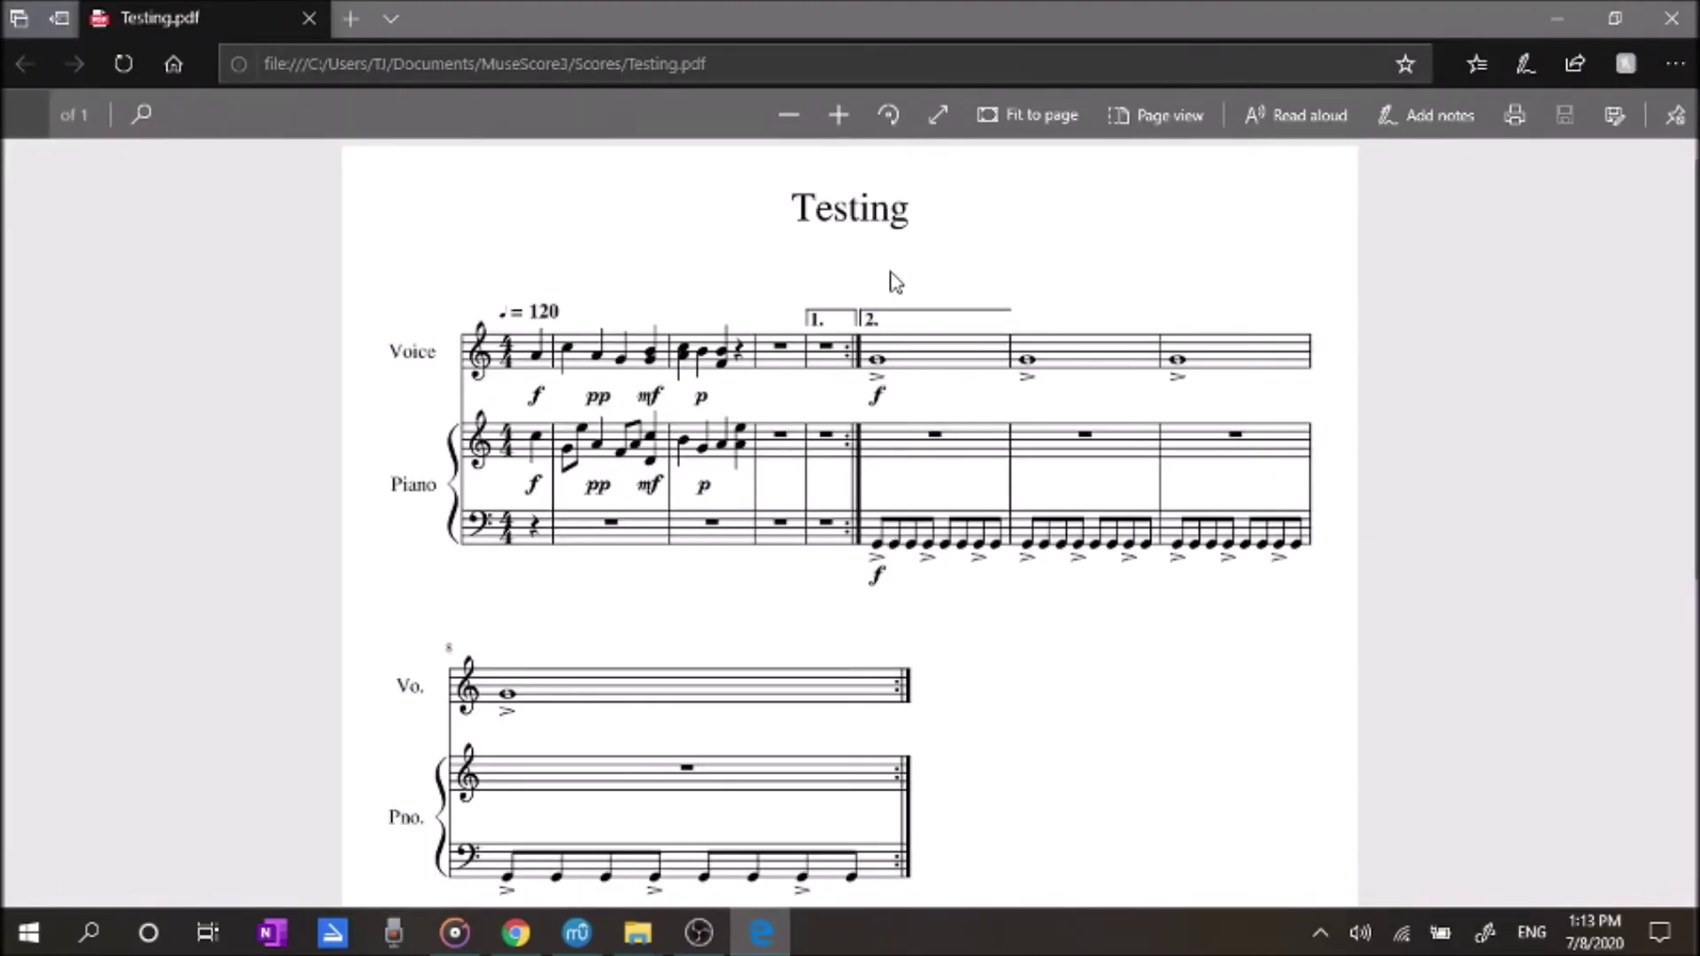
{"action": "scroll", "coordinate": [894, 281], "scroll_direction": "down", "scroll_amount": 4}
{"action": "scroll", "coordinate": [827, 440], "scroll_direction": "up", "scroll_amount": 4}
{"action": "scroll", "coordinate": [953, 596], "scroll_direction": "down", "scroll_amount": 5}
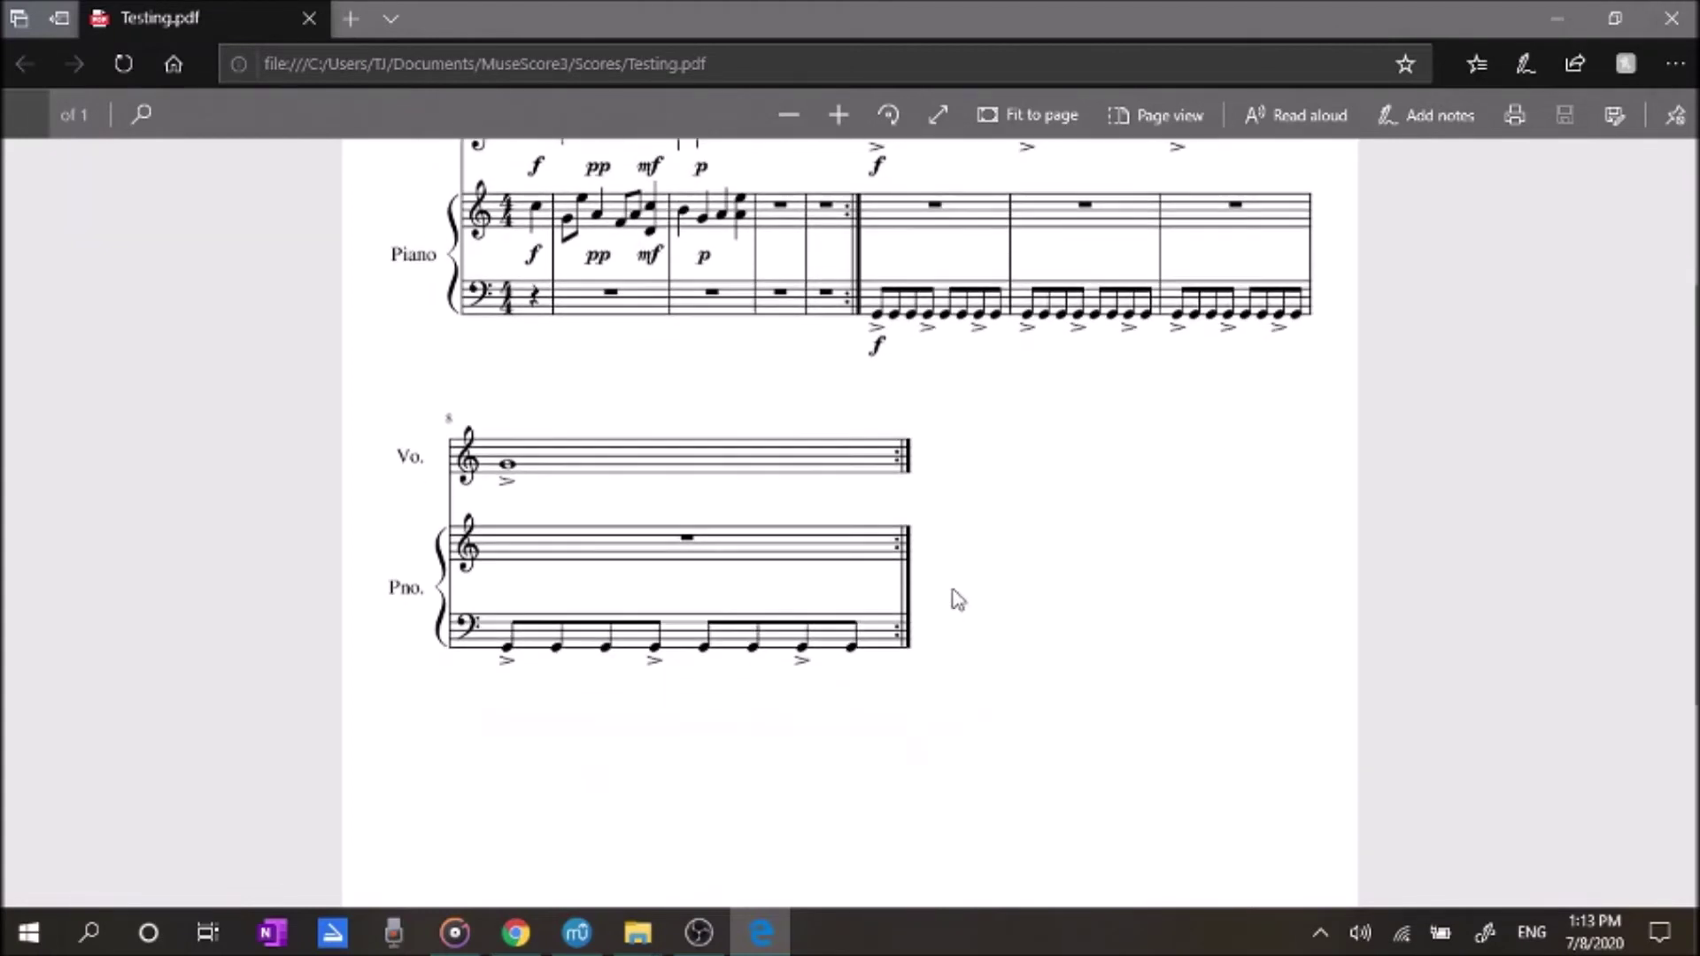
{"action": "scroll", "coordinate": [965, 580], "scroll_direction": "up", "scroll_amount": 5}
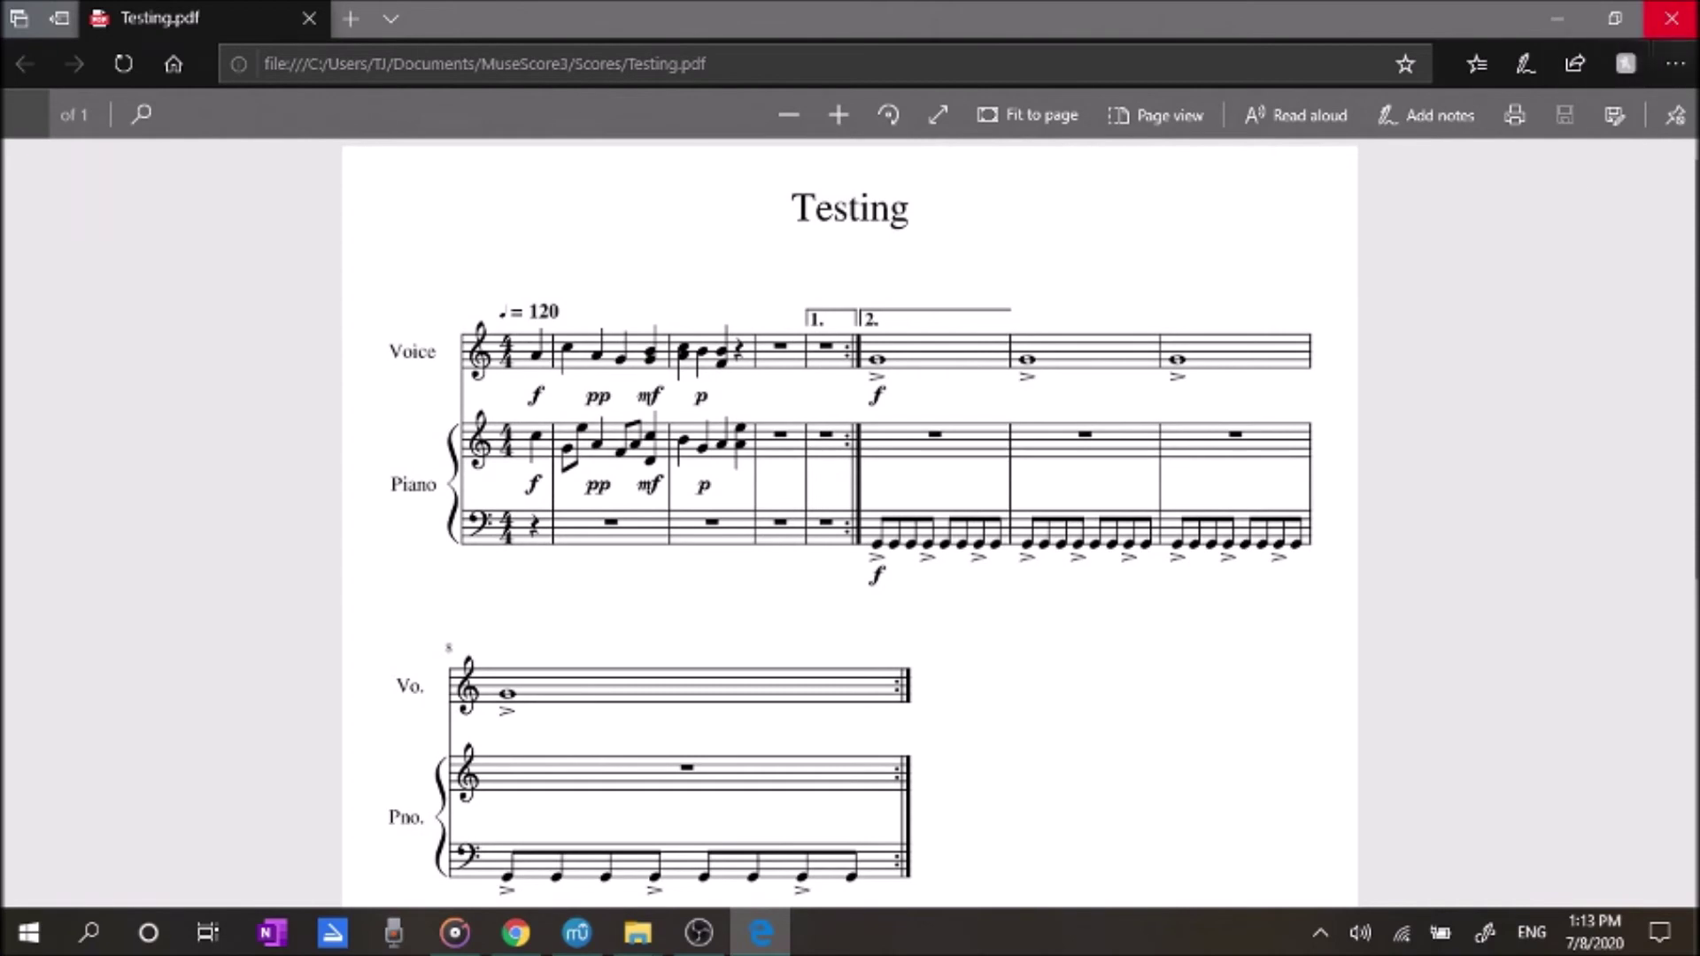
{"action": "left_click", "coordinate": [1689, 17]}
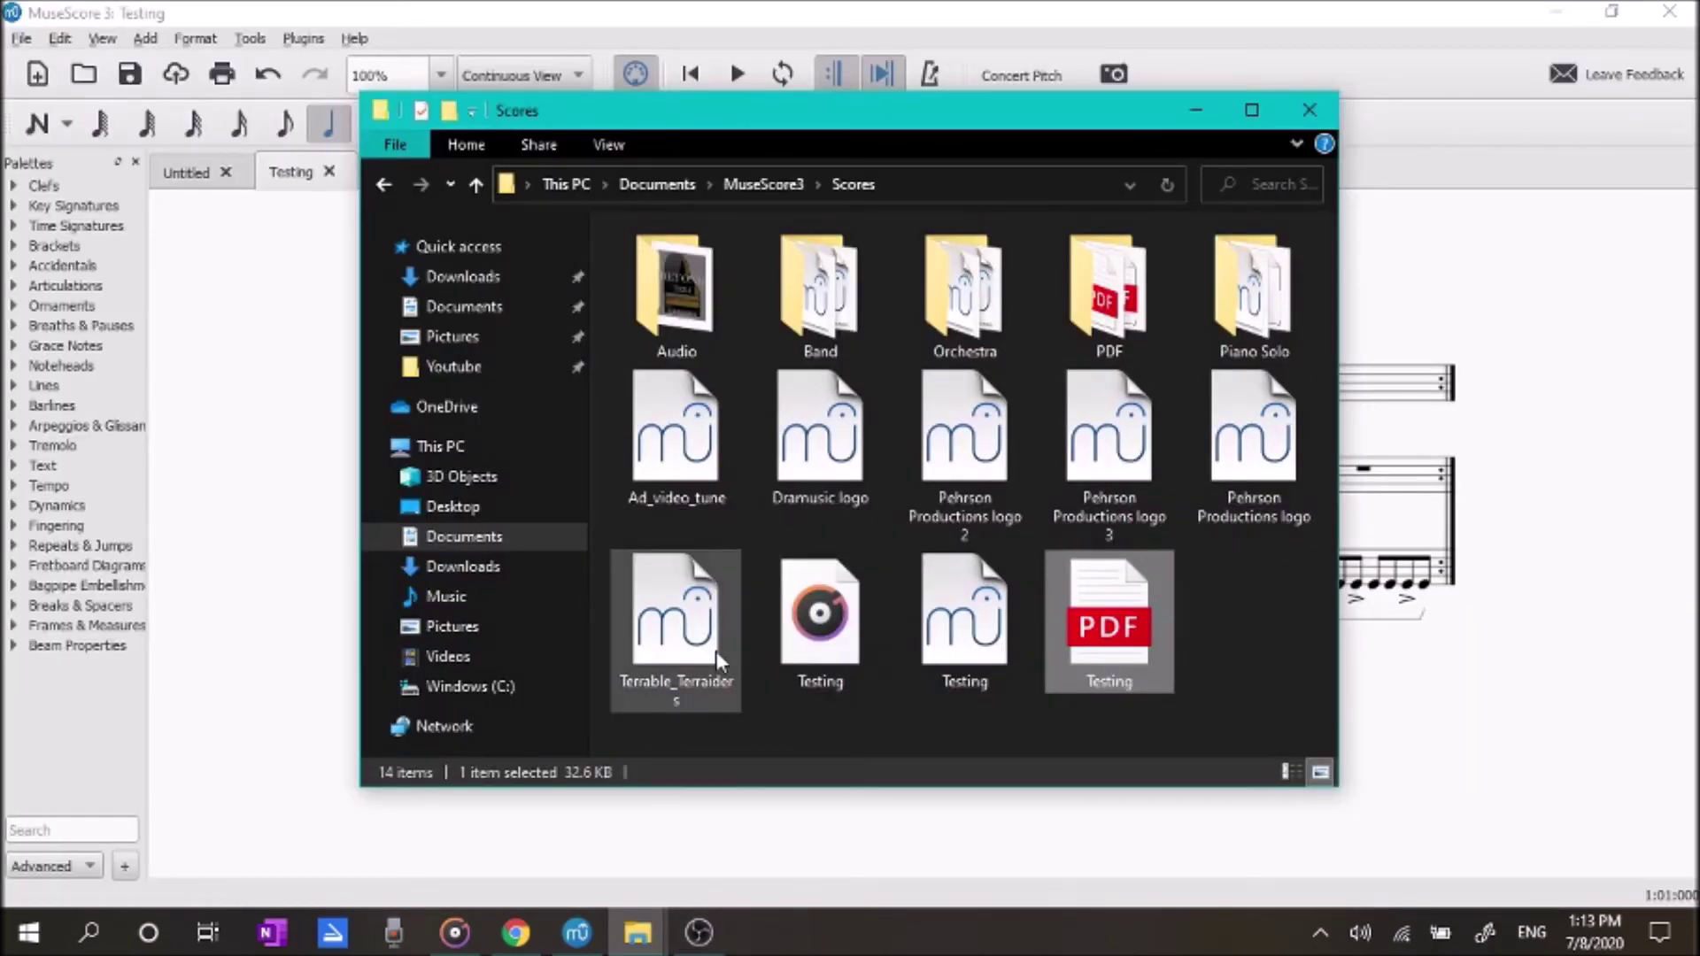
Step: Select the Testing MP3 audio file in the Scores folder and open it
{"action": "left_click", "coordinate": [840, 627]}
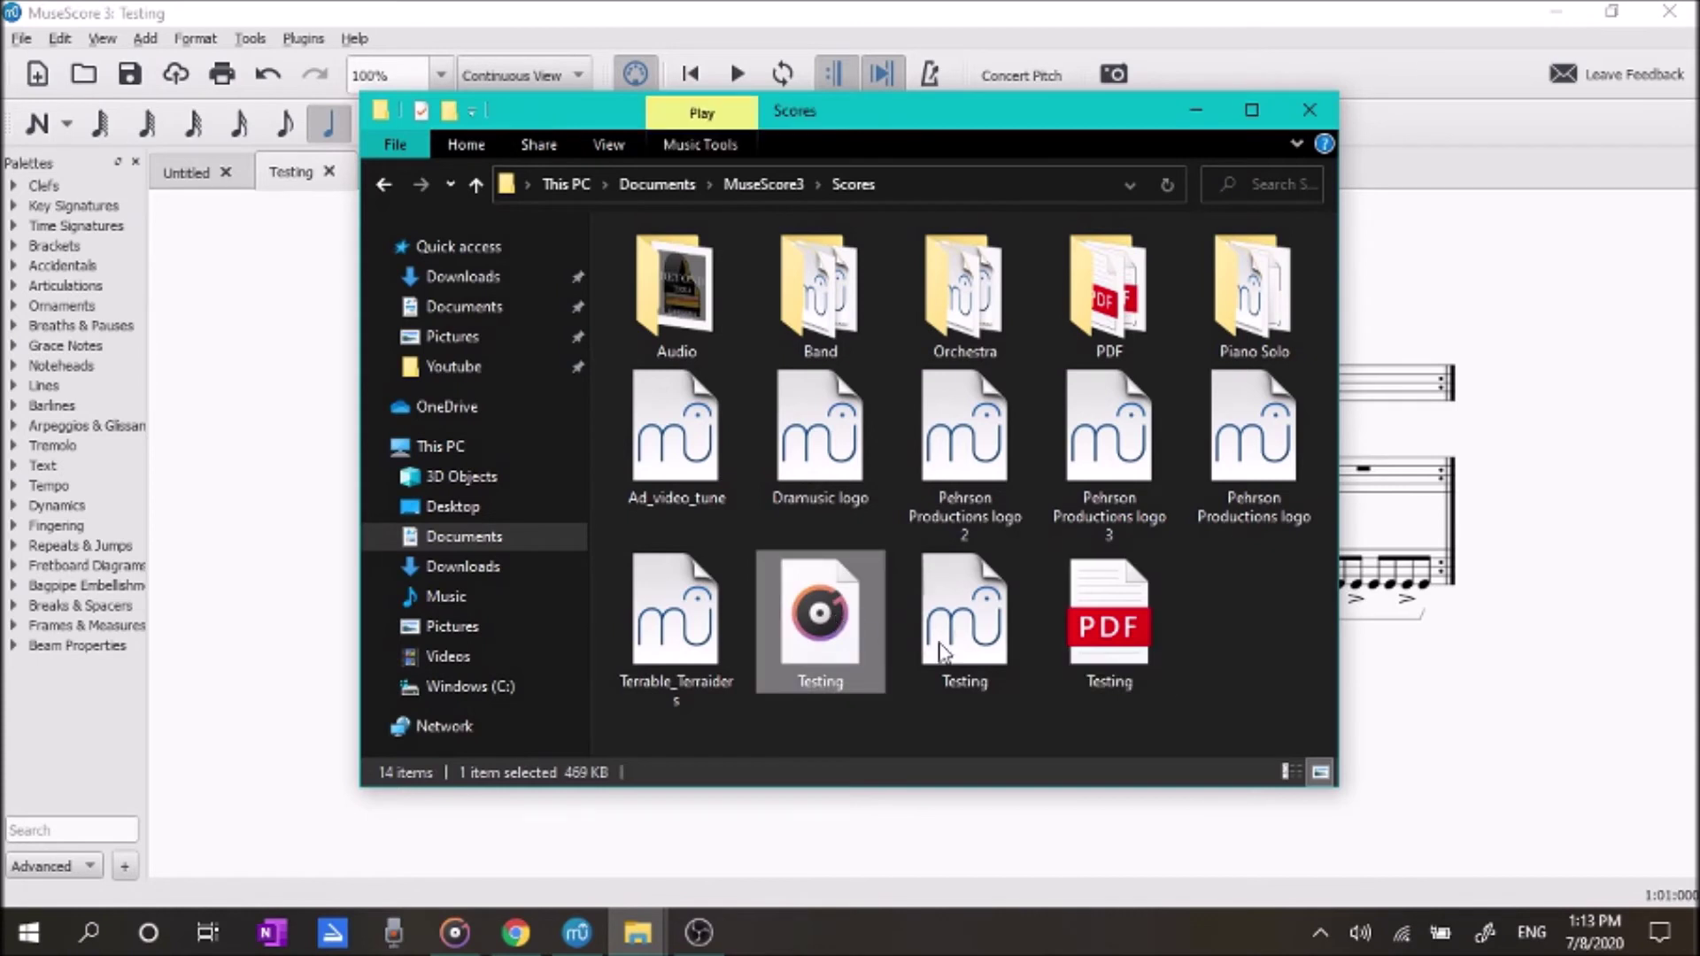
{"action": "double_click", "coordinate": [819, 620]}
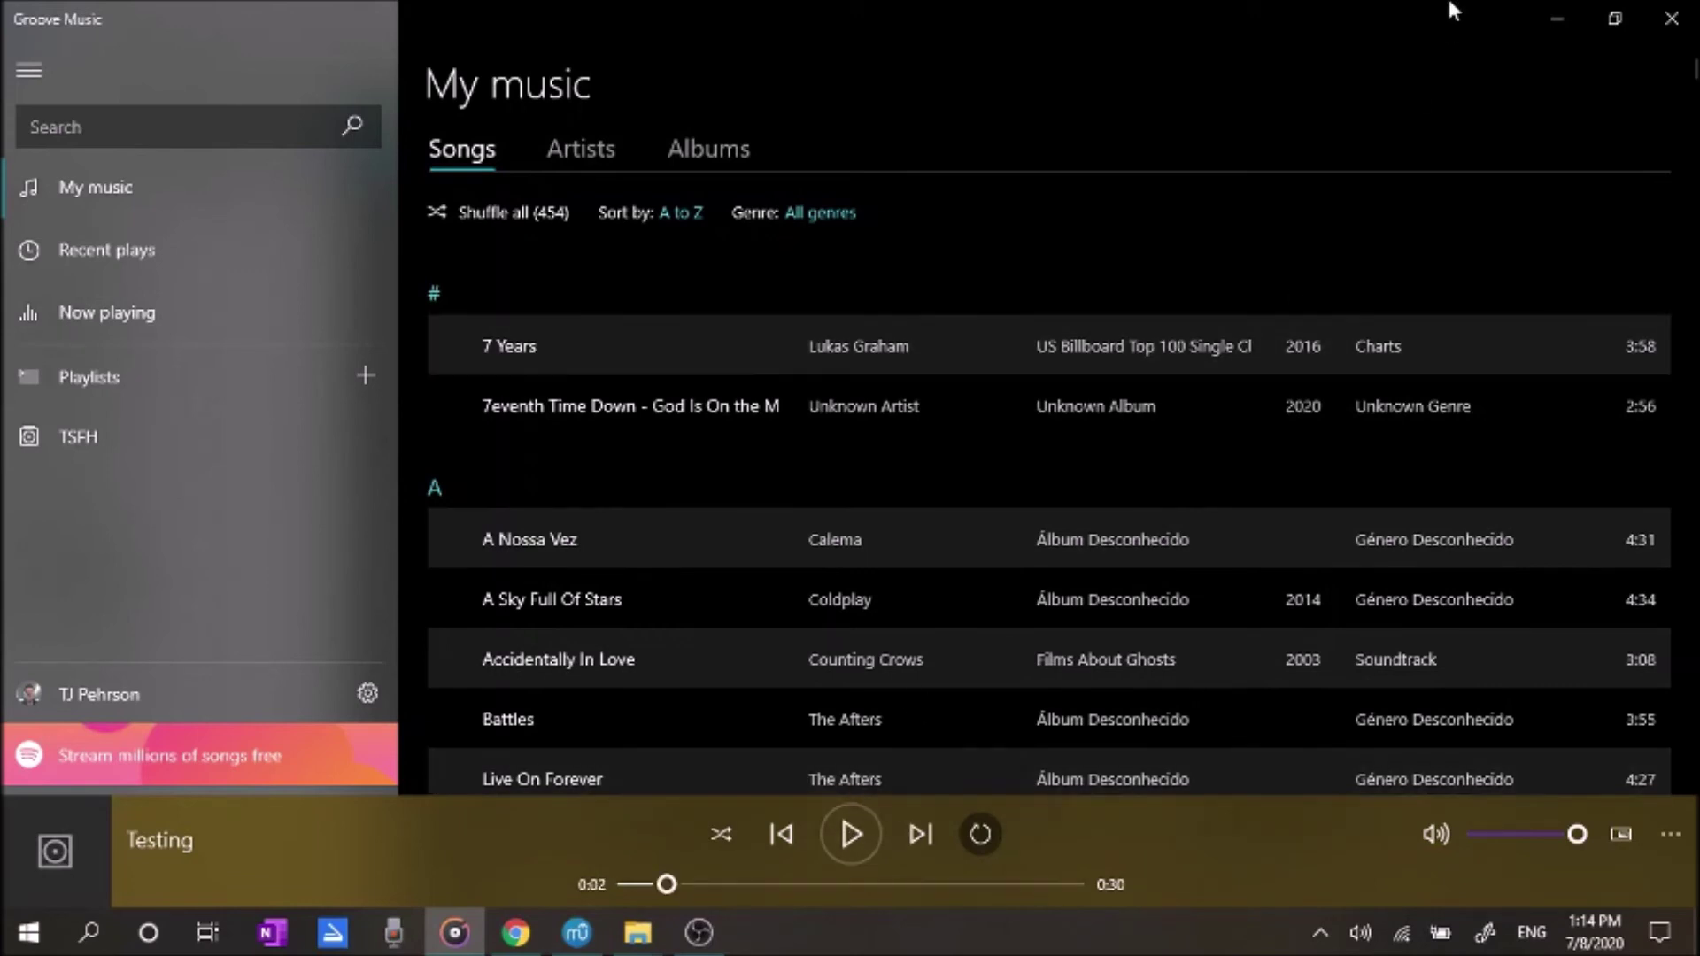
Step: Minimize Groove Music after the 30-second Testing MP3 finishes playing
{"action": "left_click", "coordinate": [1572, 23]}
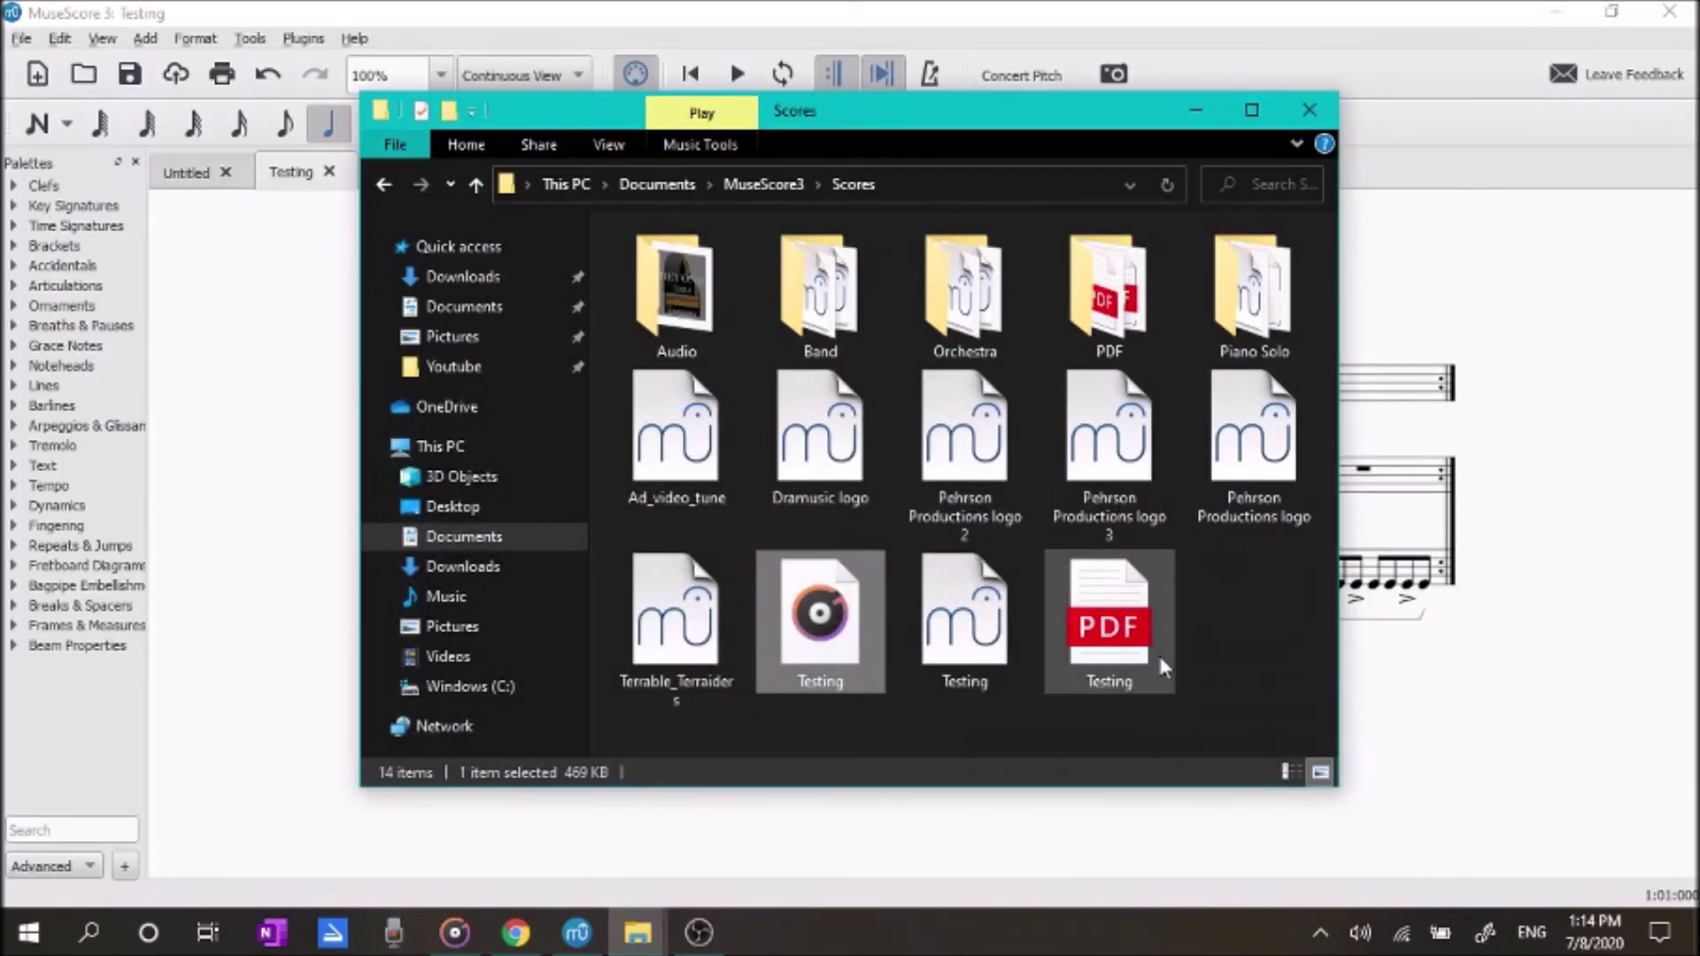
Step: Open the Testing .mscz score, then bring up the Chrome tutorial video window
{"action": "double_click", "coordinate": [967, 619]}
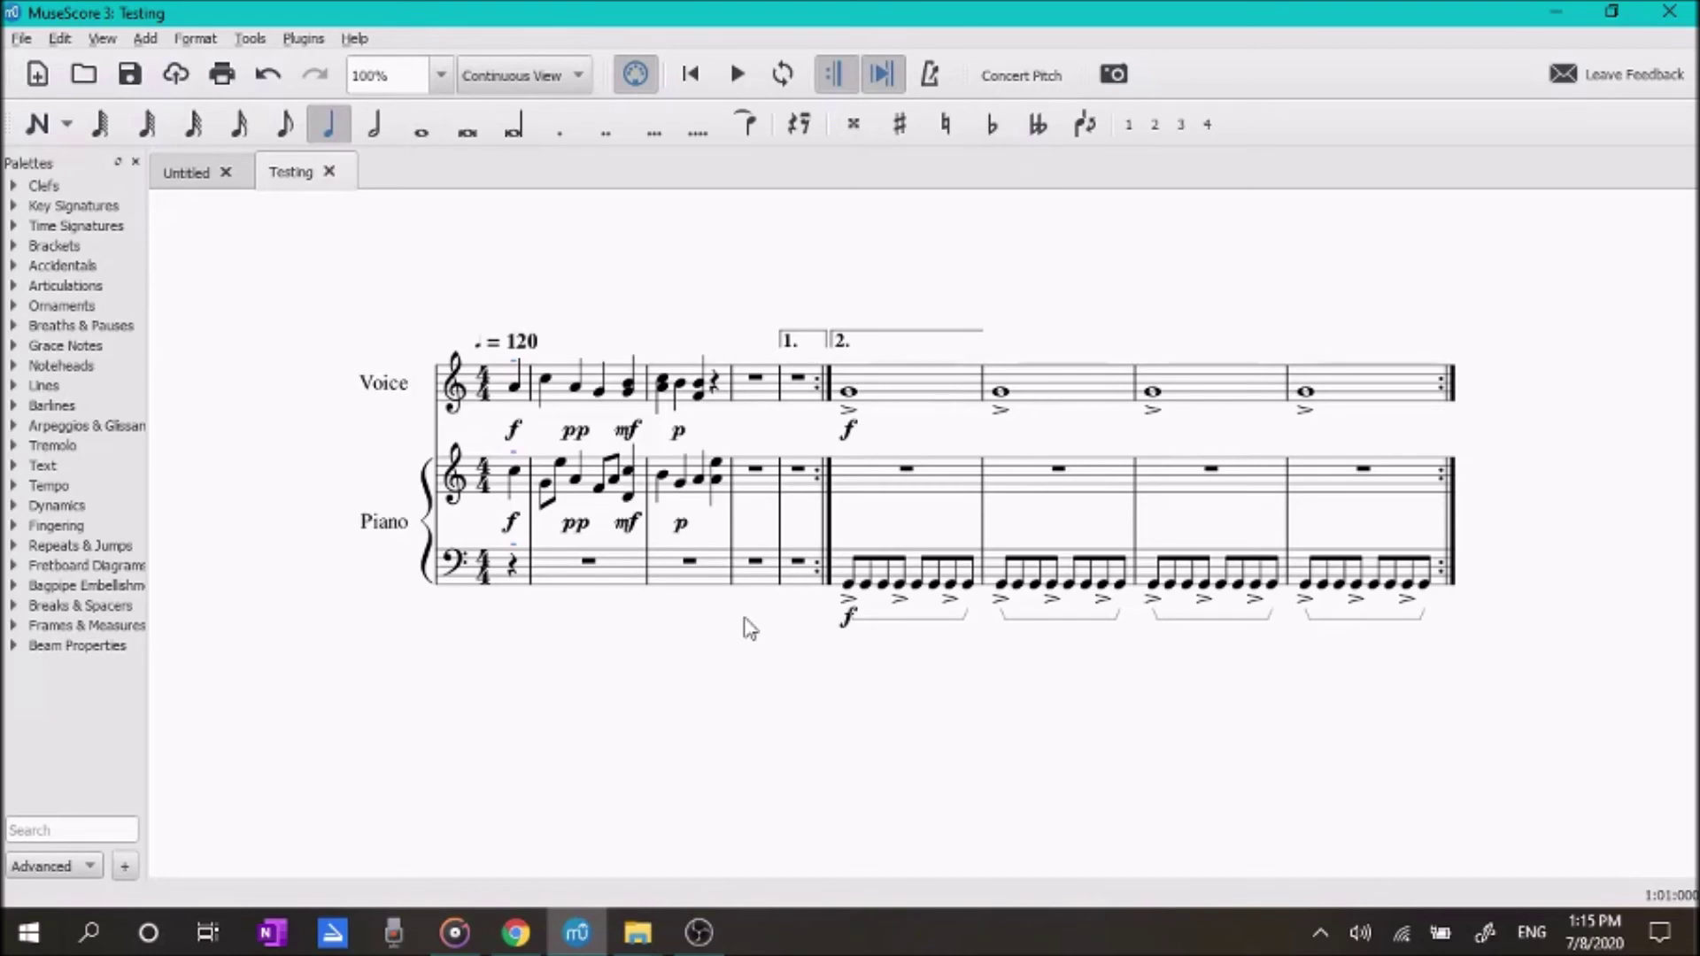
{"action": "left_click", "coordinate": [516, 933]}
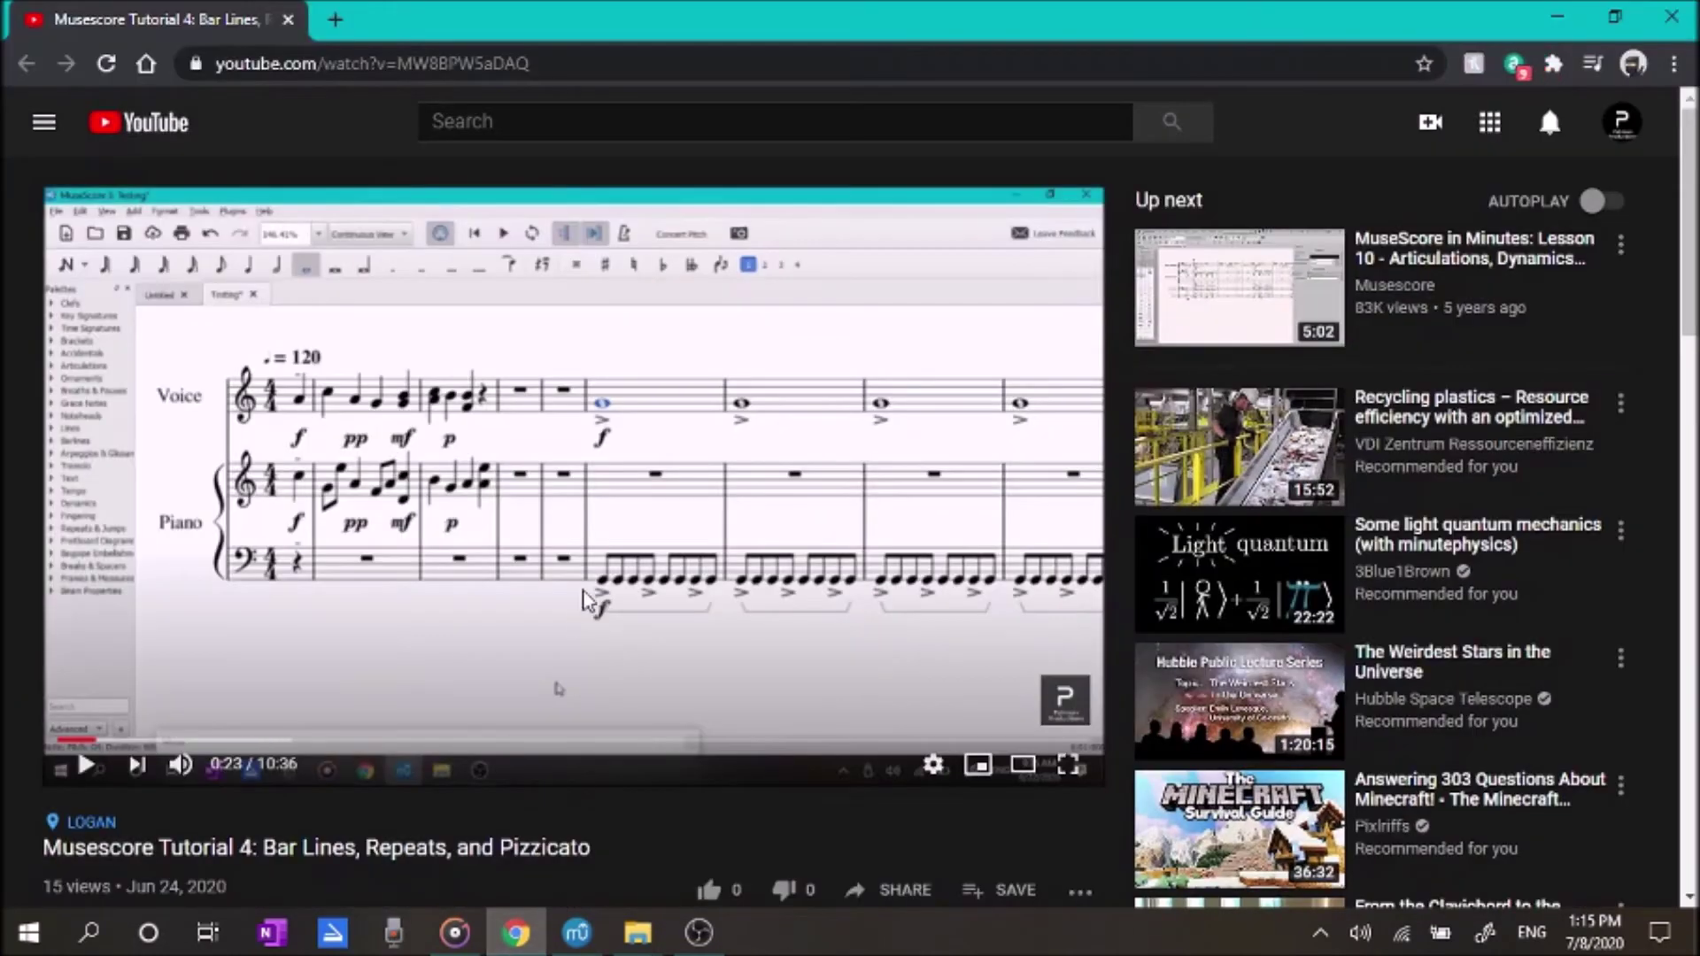
Step: Draft the comment 'I need help with dynamics' under the video, then delete it unposted
{"action": "scroll", "coordinate": [583, 536], "scroll_direction": "down", "scroll_amount": 3}
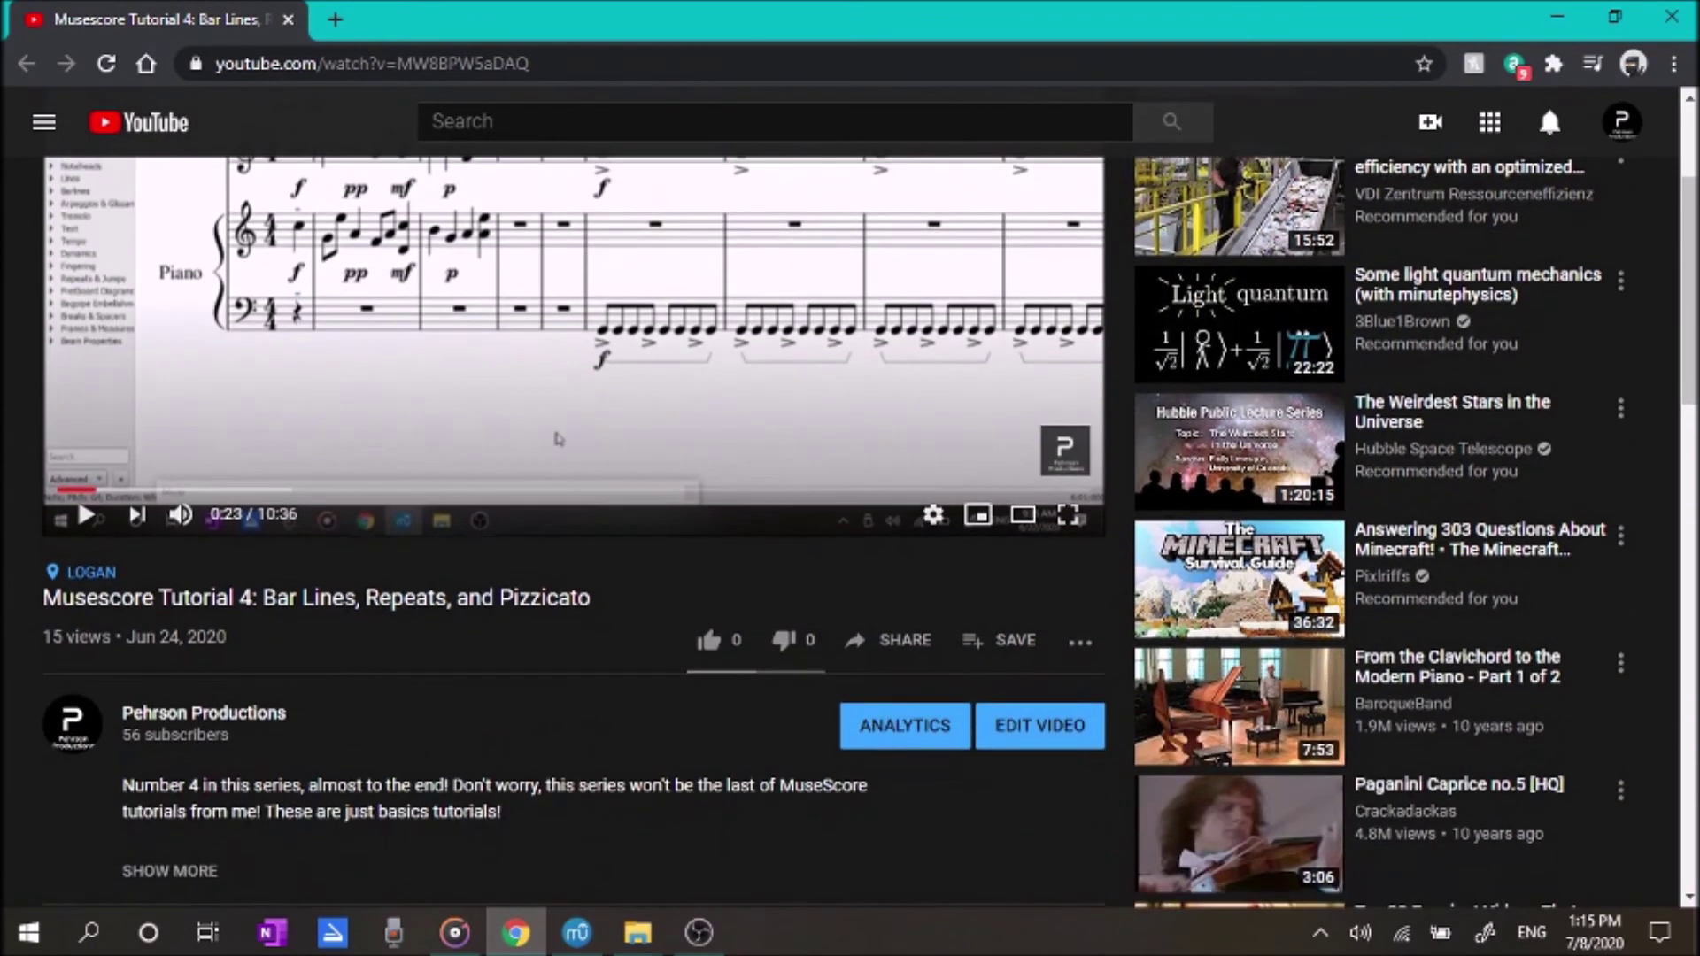
{"action": "scroll", "coordinate": [451, 687], "scroll_direction": "down", "scroll_amount": 6}
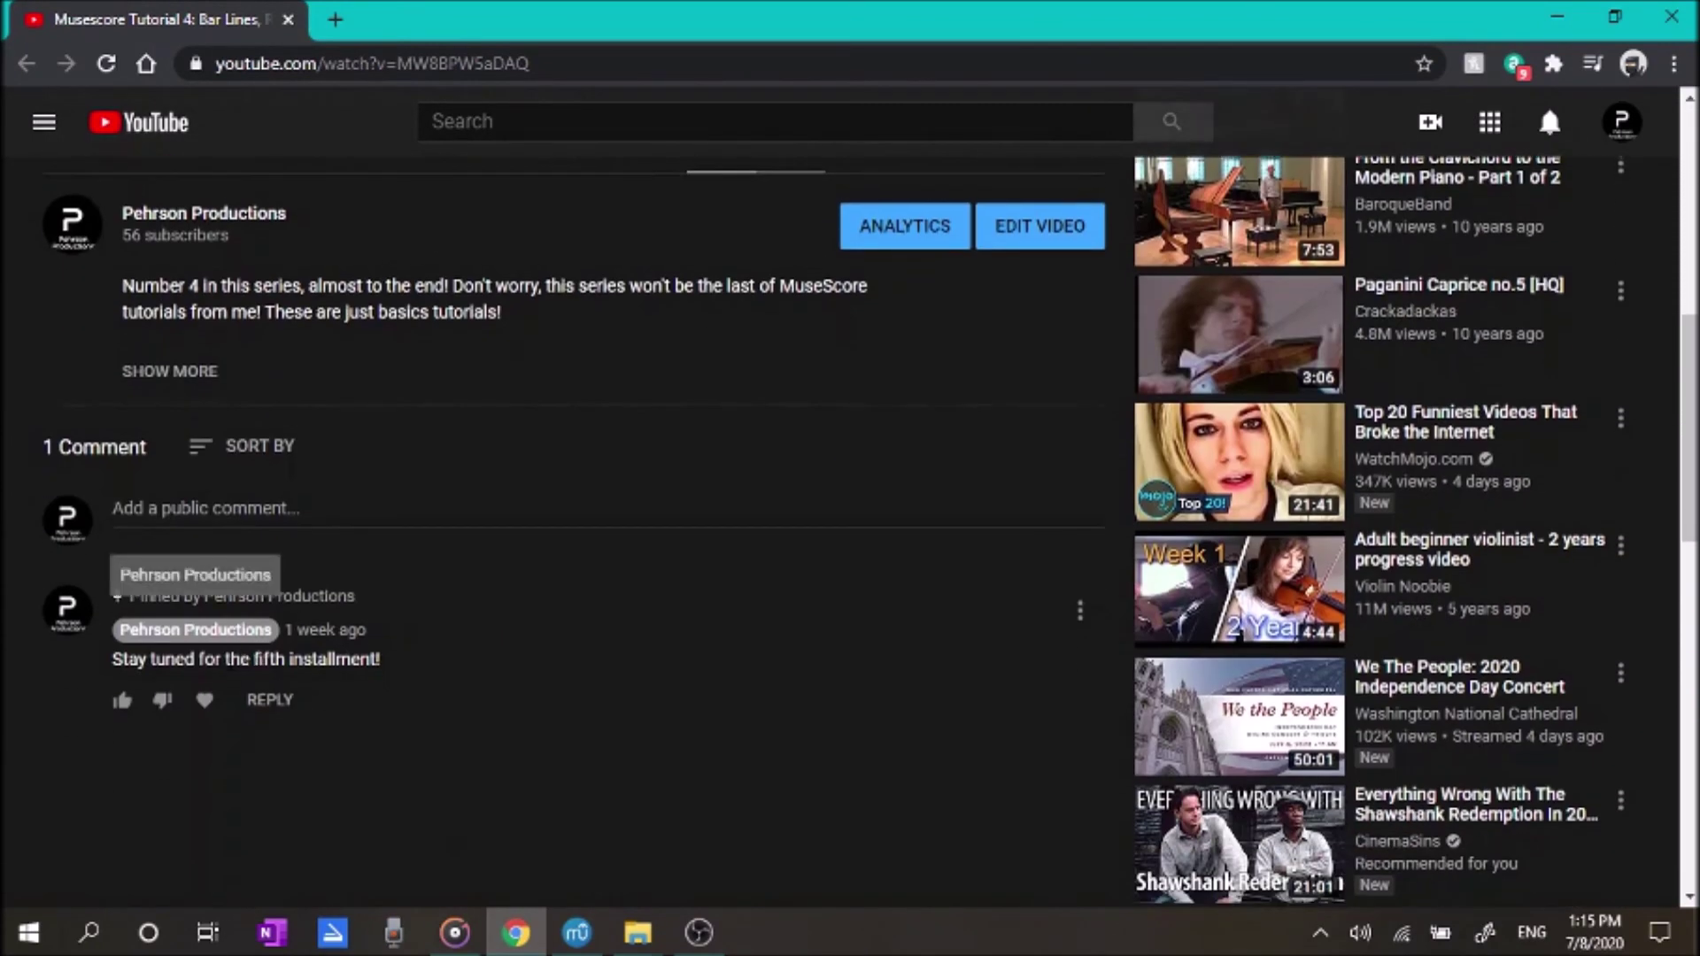
{"action": "left_click", "coordinate": [248, 508]}
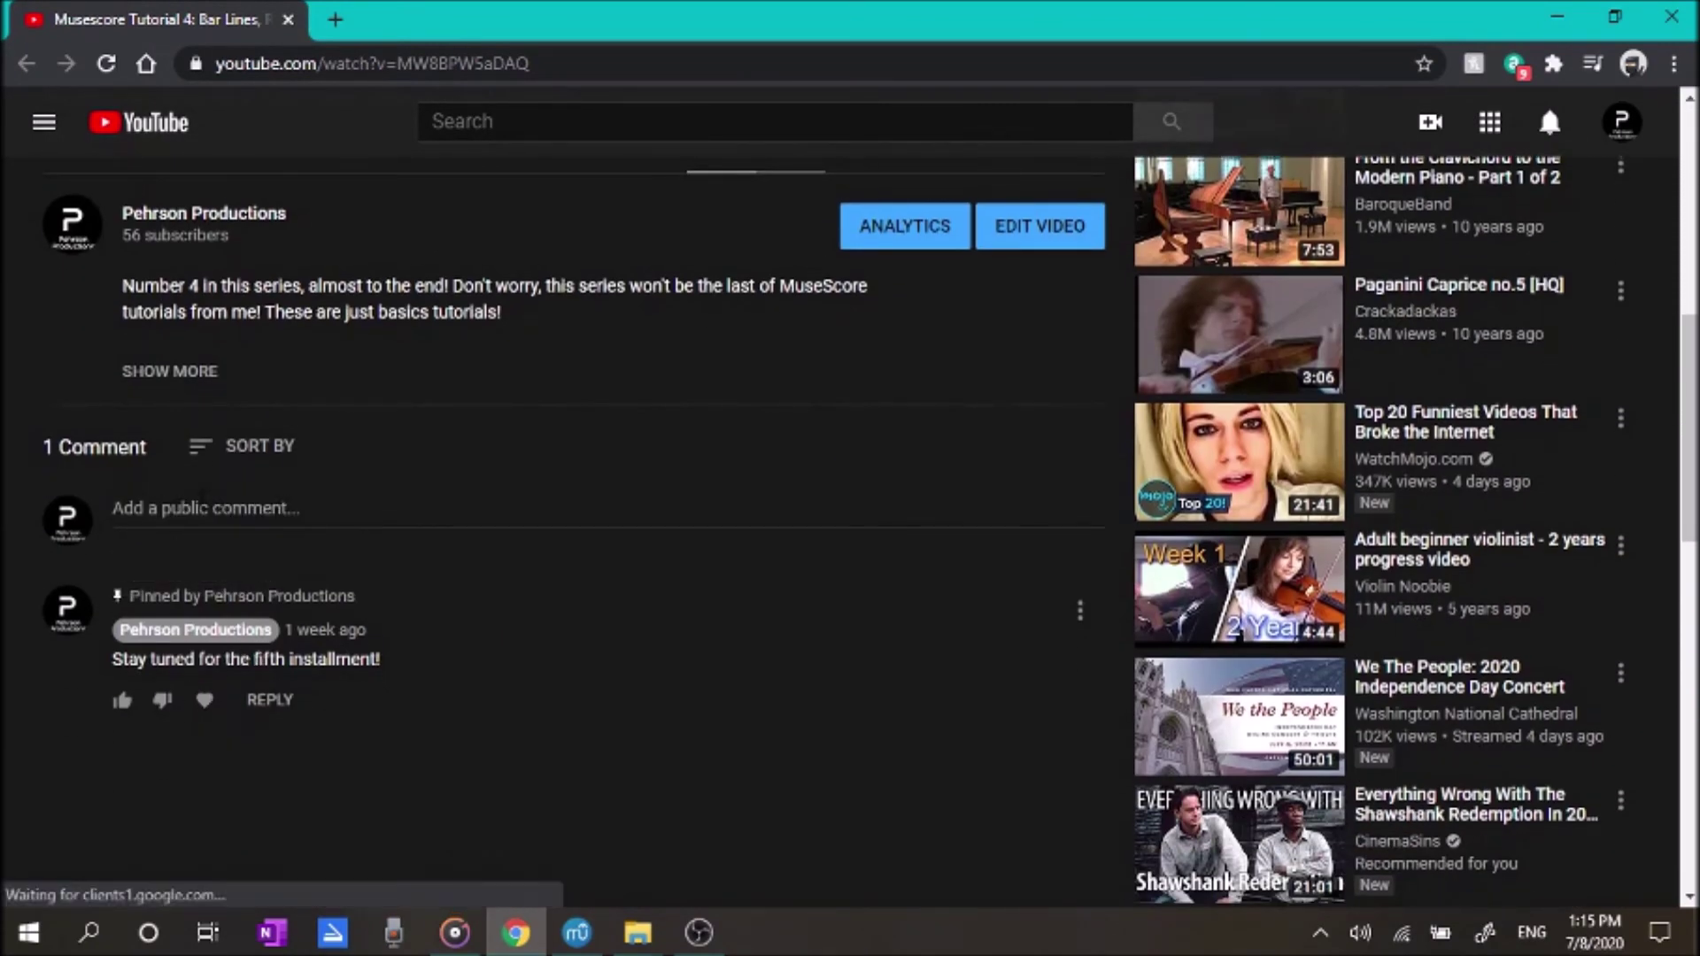
{"action": "type", "text": "I need h"}
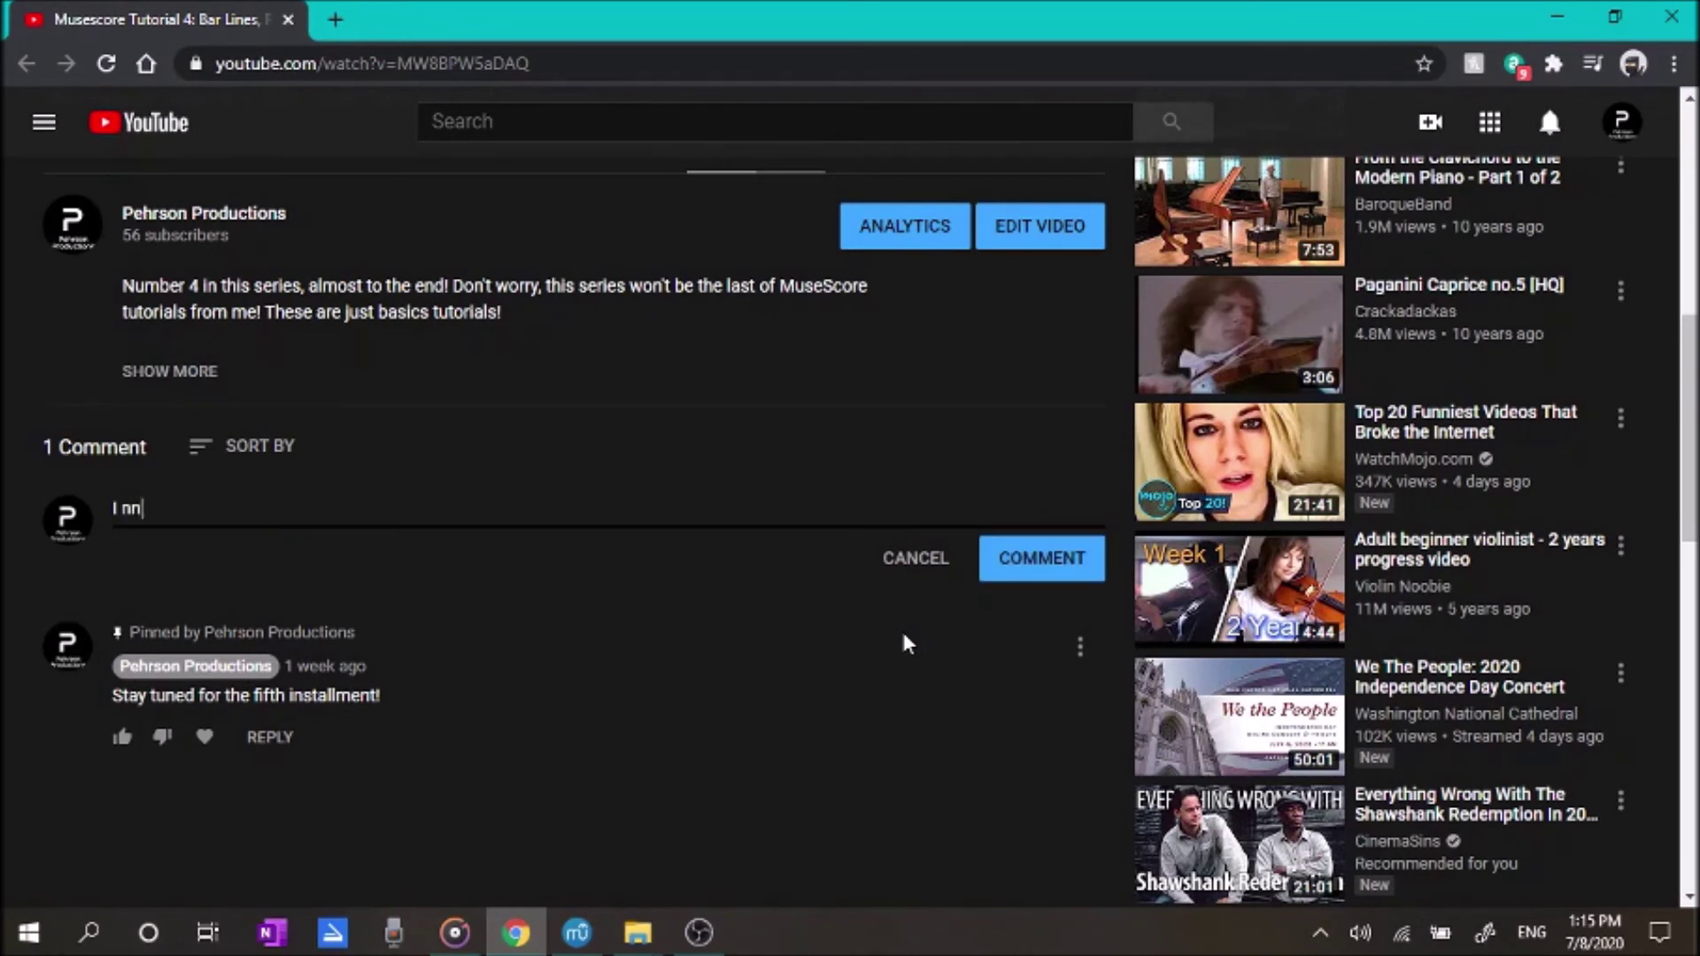
{"action": "type", "text": "elp with dynamics"}
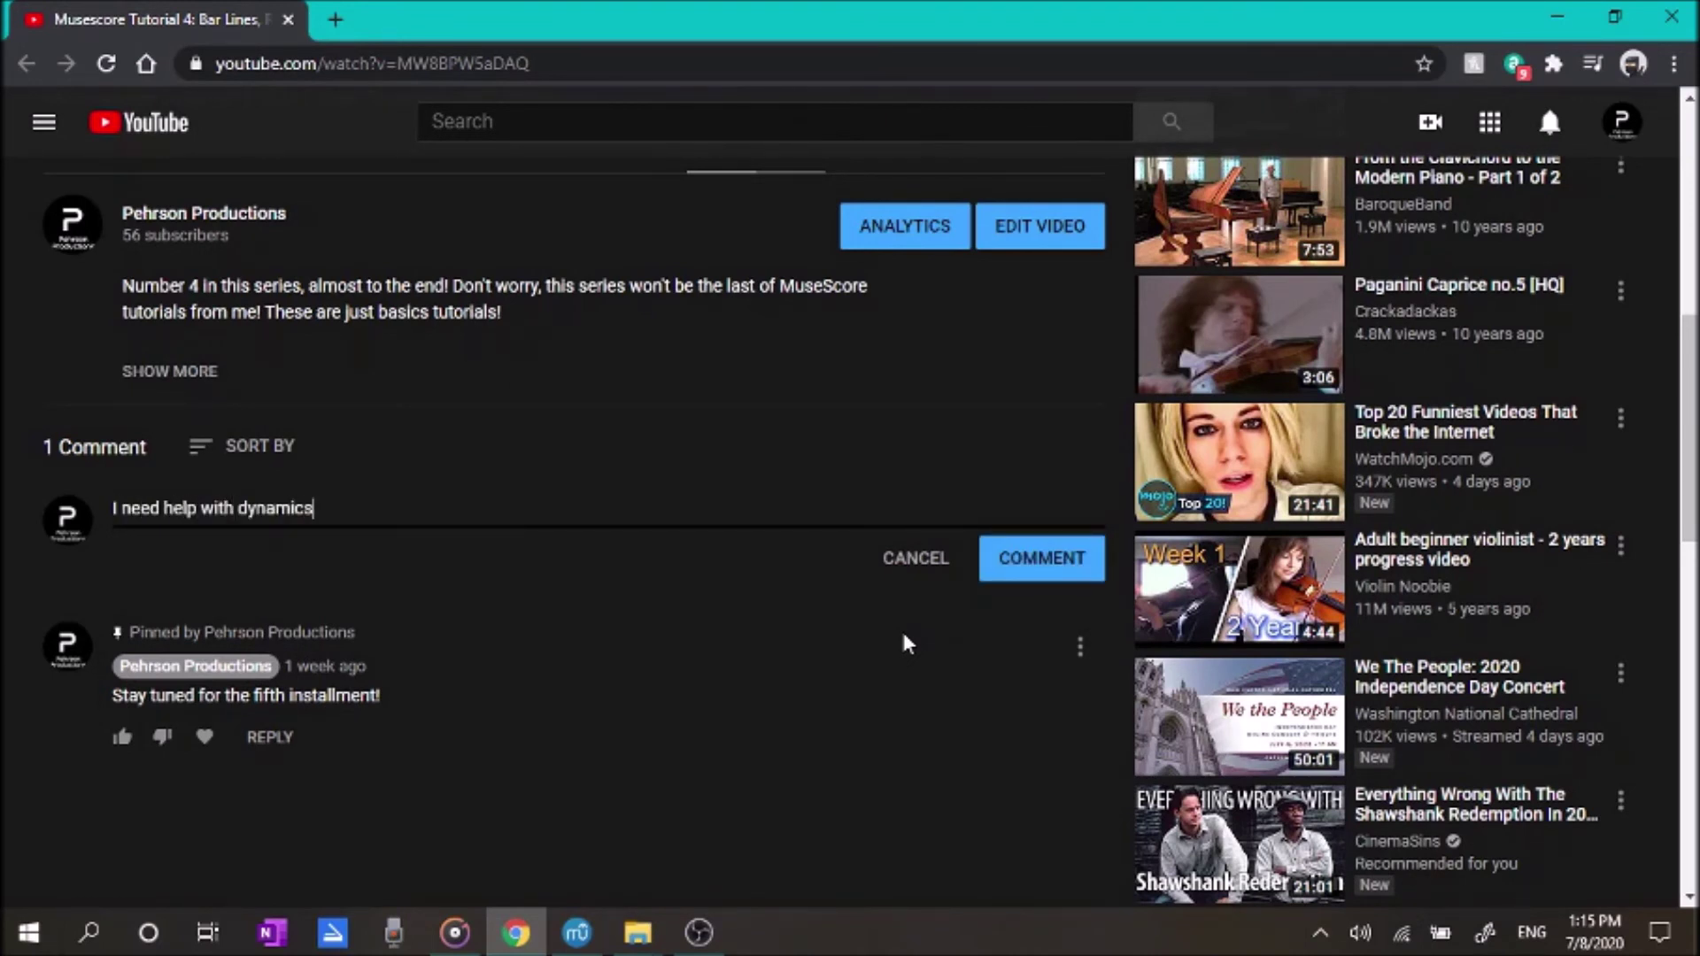
{"action": "key", "text": "ctrl+a"}
{"action": "key", "text": "BackSpace"}
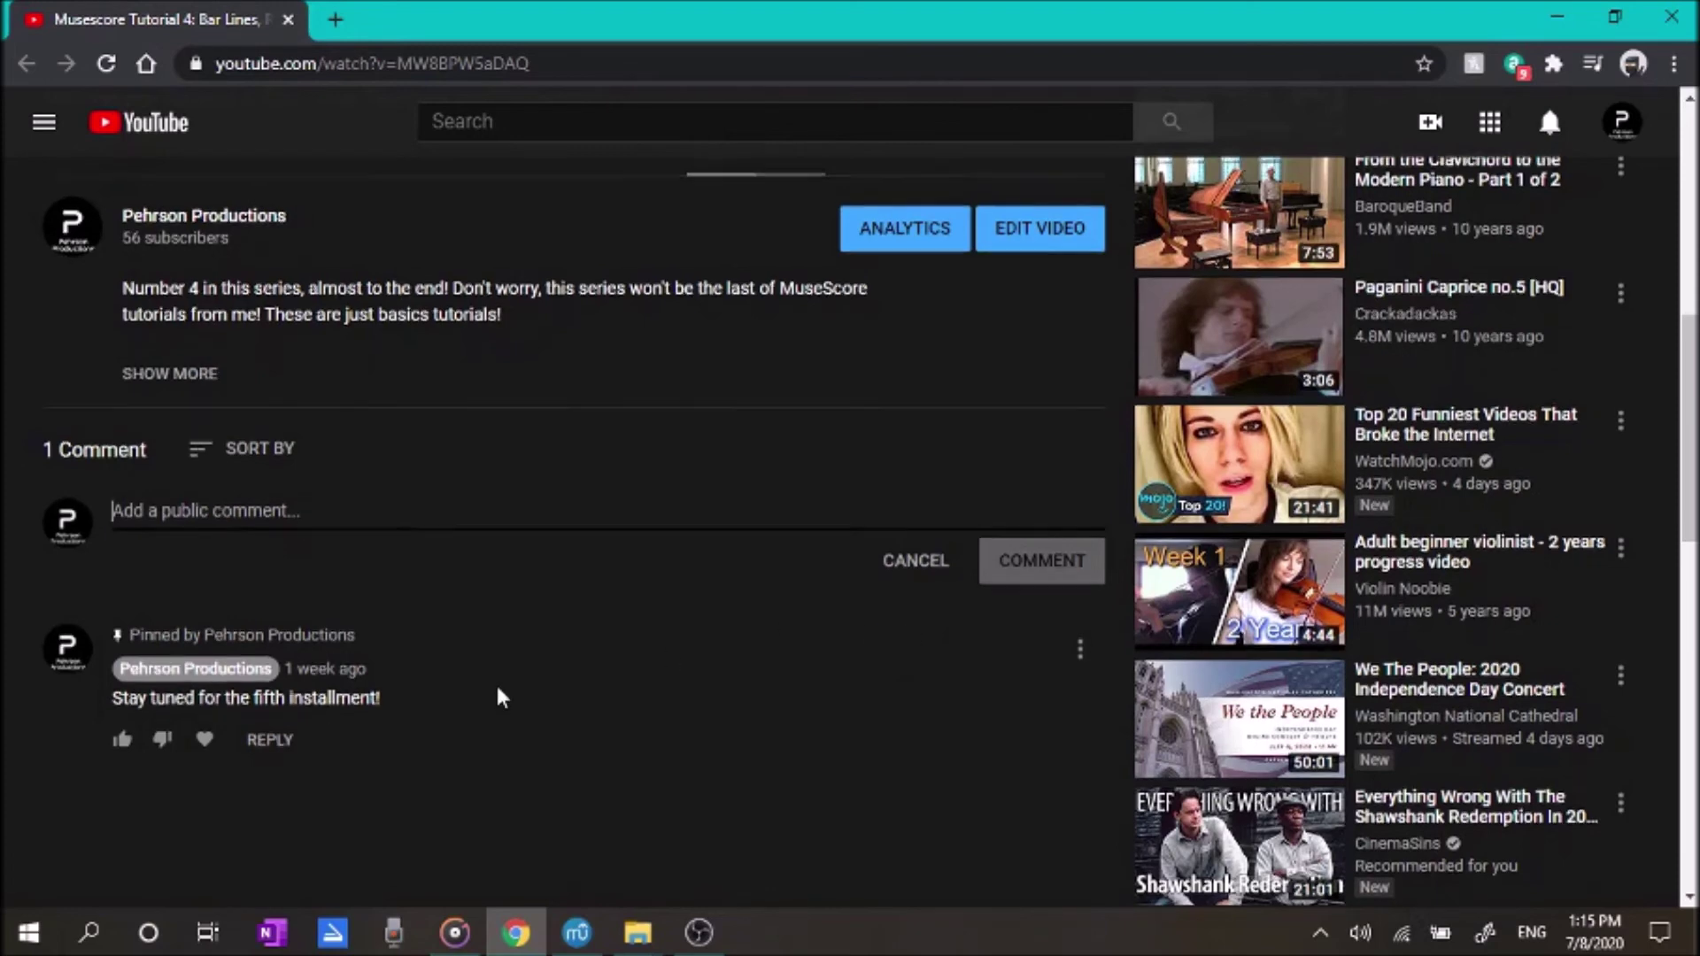
{"action": "scroll", "coordinate": [495, 664], "scroll_direction": "up", "scroll_amount": 3}
Step: Scroll back up to the 'Bar Lines, Repeats, and Pizzicato' video player
{"action": "scroll", "coordinate": [549, 585], "scroll_direction": "up", "scroll_amount": 6}
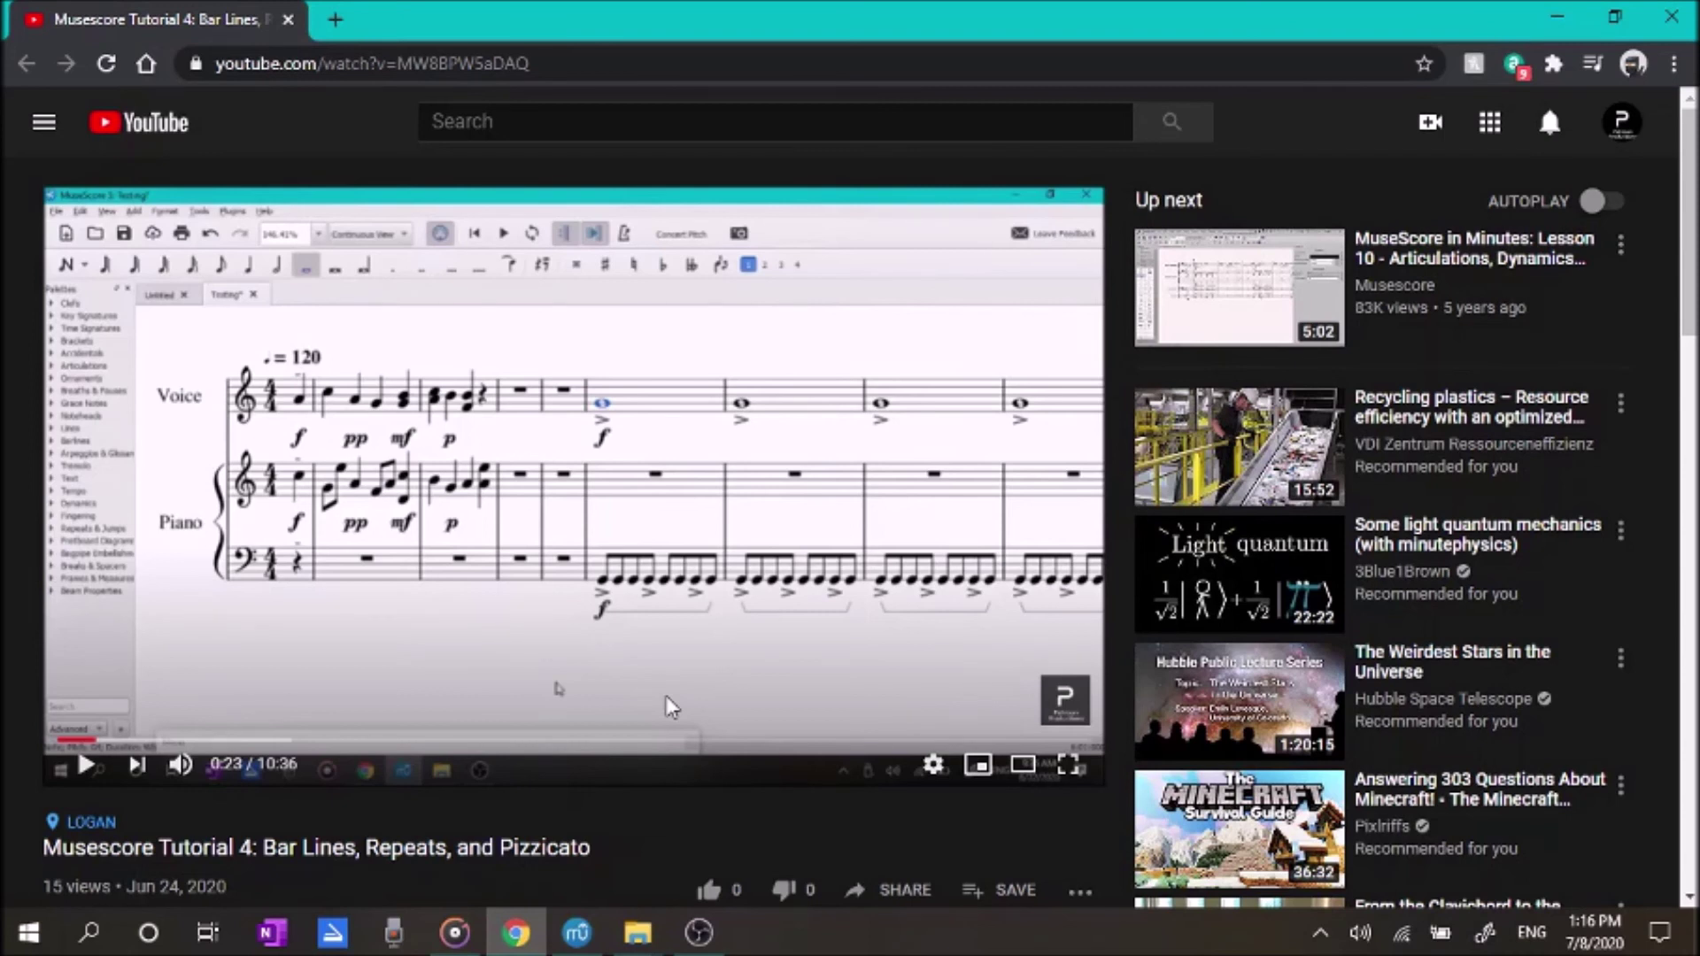
Step: Switch back to the MuseScore 3 window showing the Testing score
{"action": "left_click", "coordinate": [576, 932]}
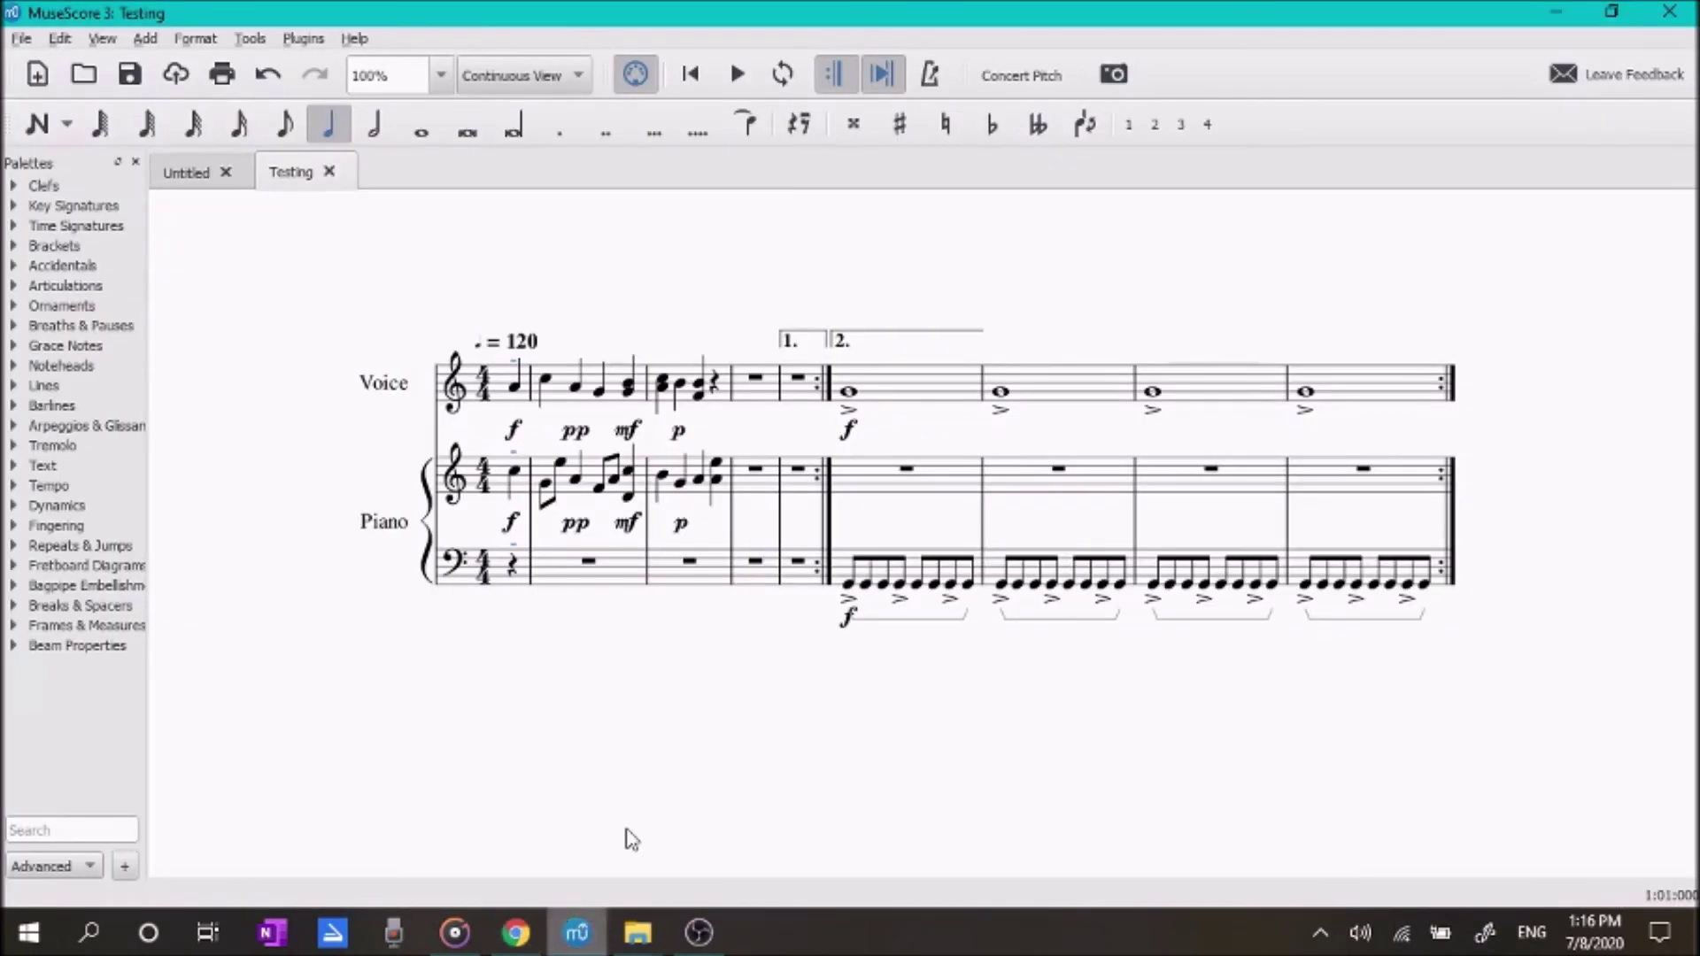